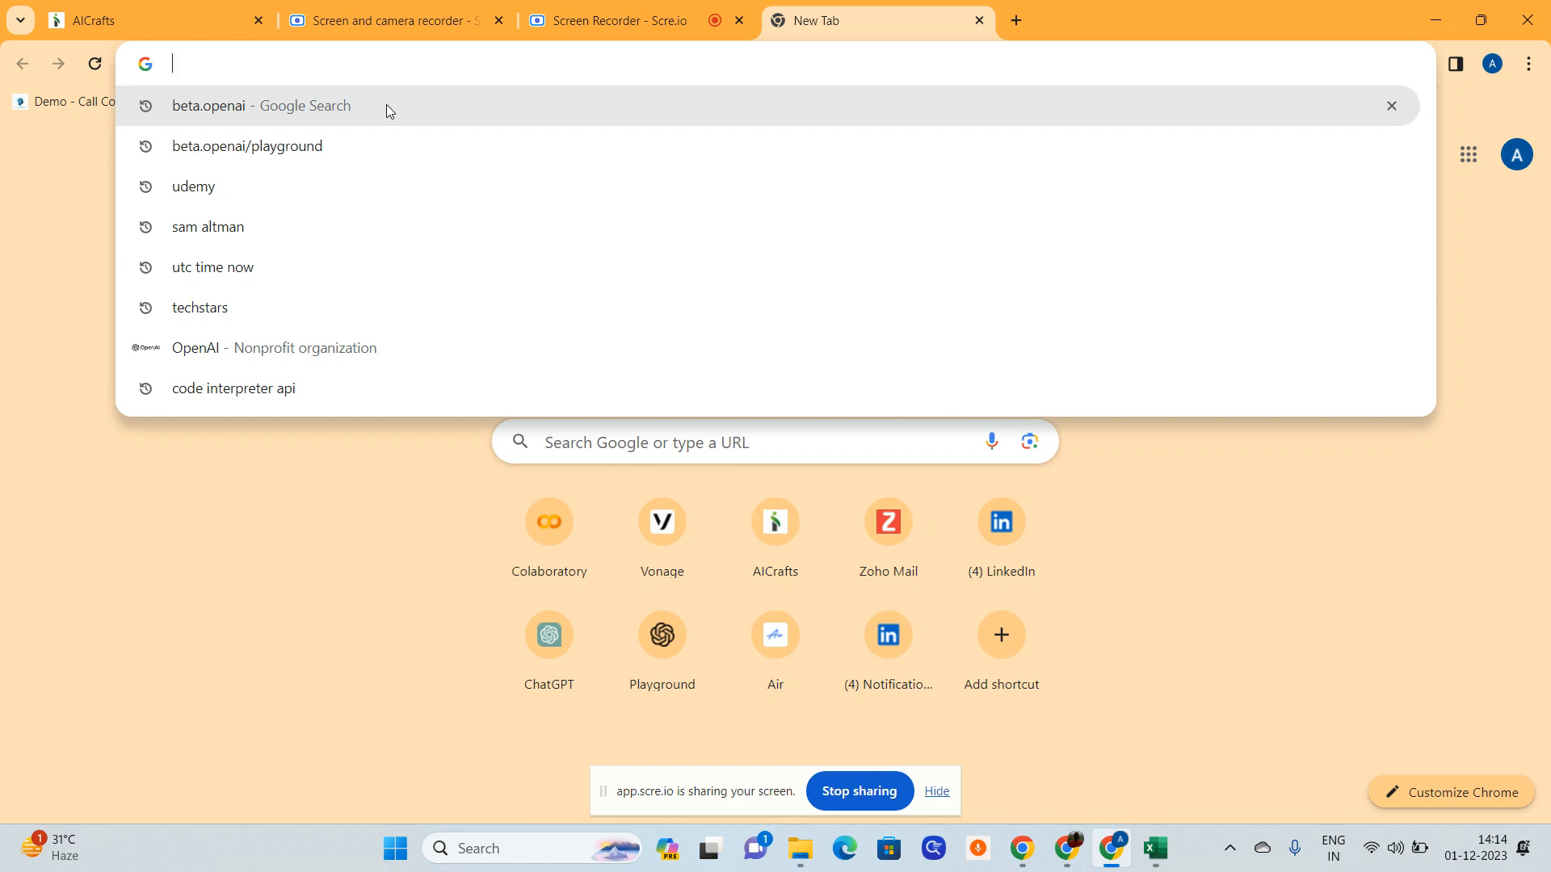
Open the AICraft site at chat.iamivy.online and hide the screen-sharing notice.
{"action": "type", "text": "chat"}
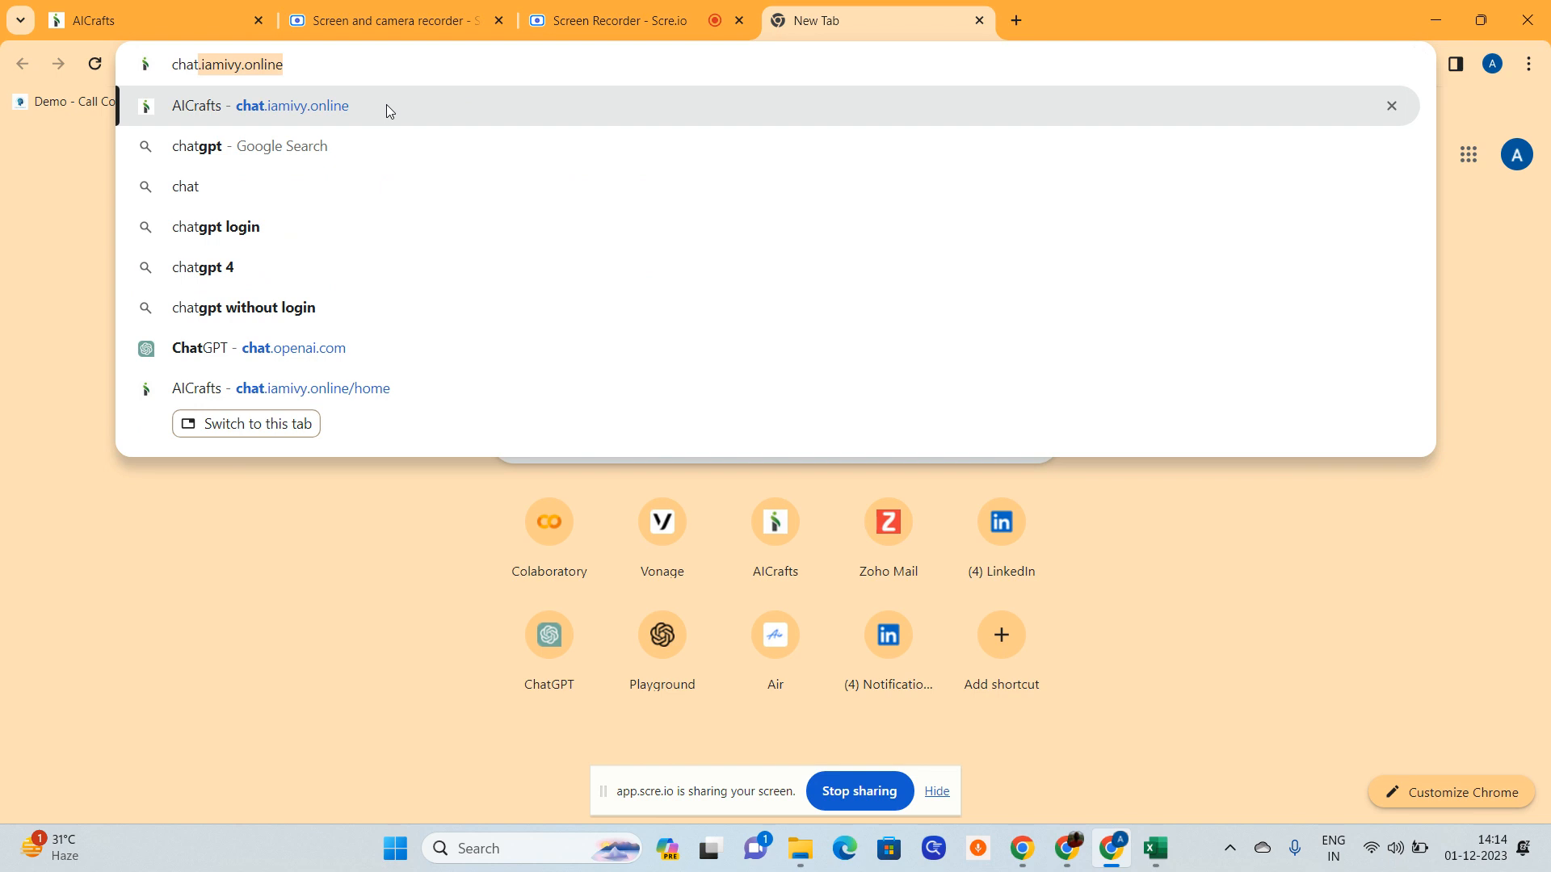
{"action": "key", "text": "Return"}
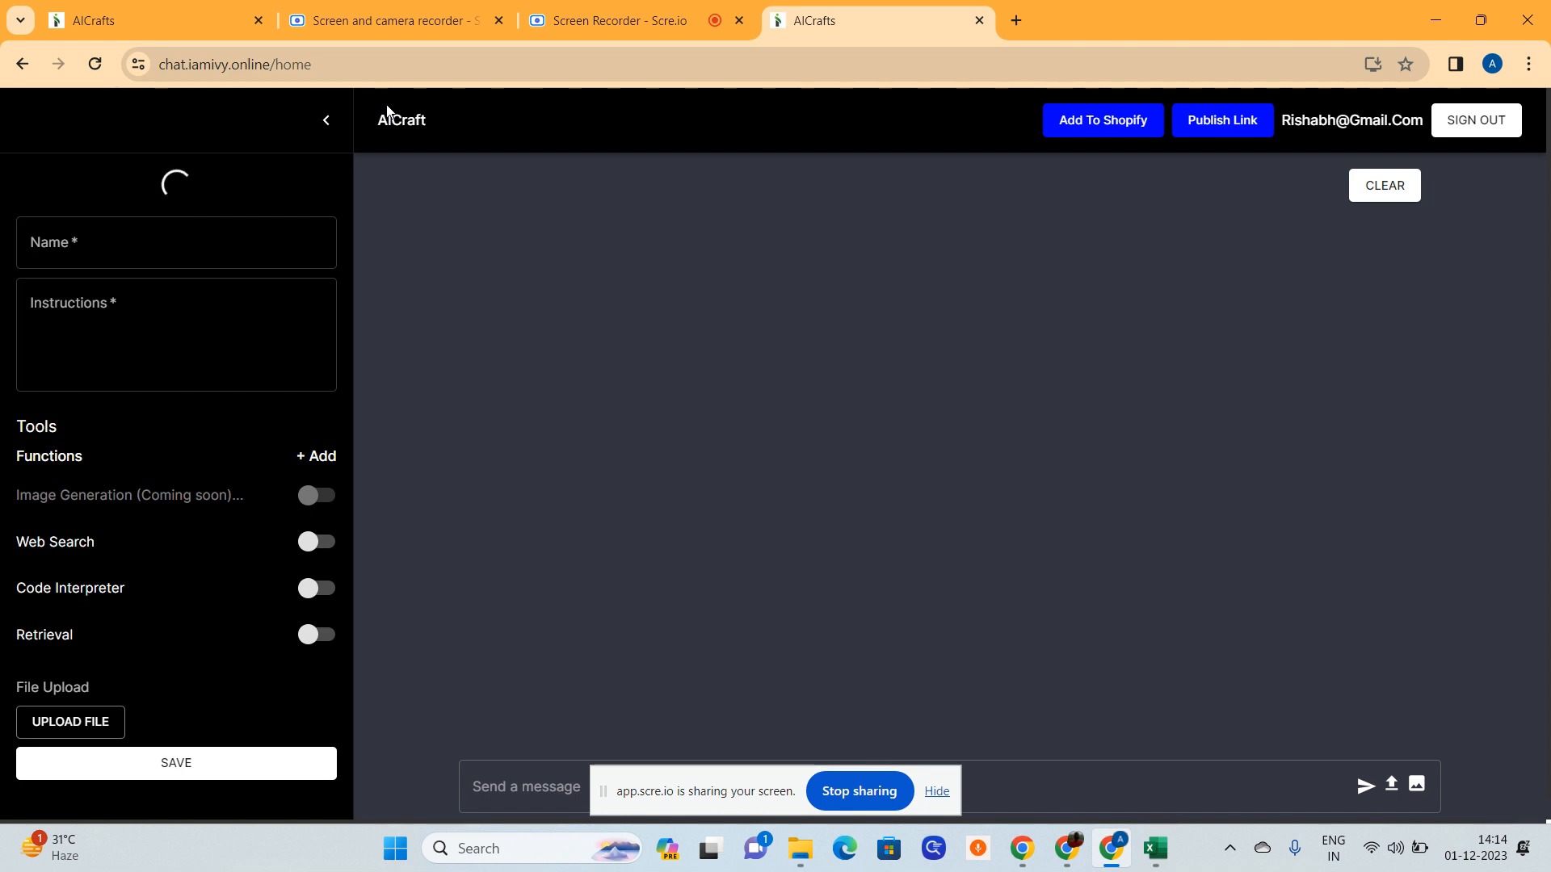
{"action": "left_click", "coordinate": [937, 791]}
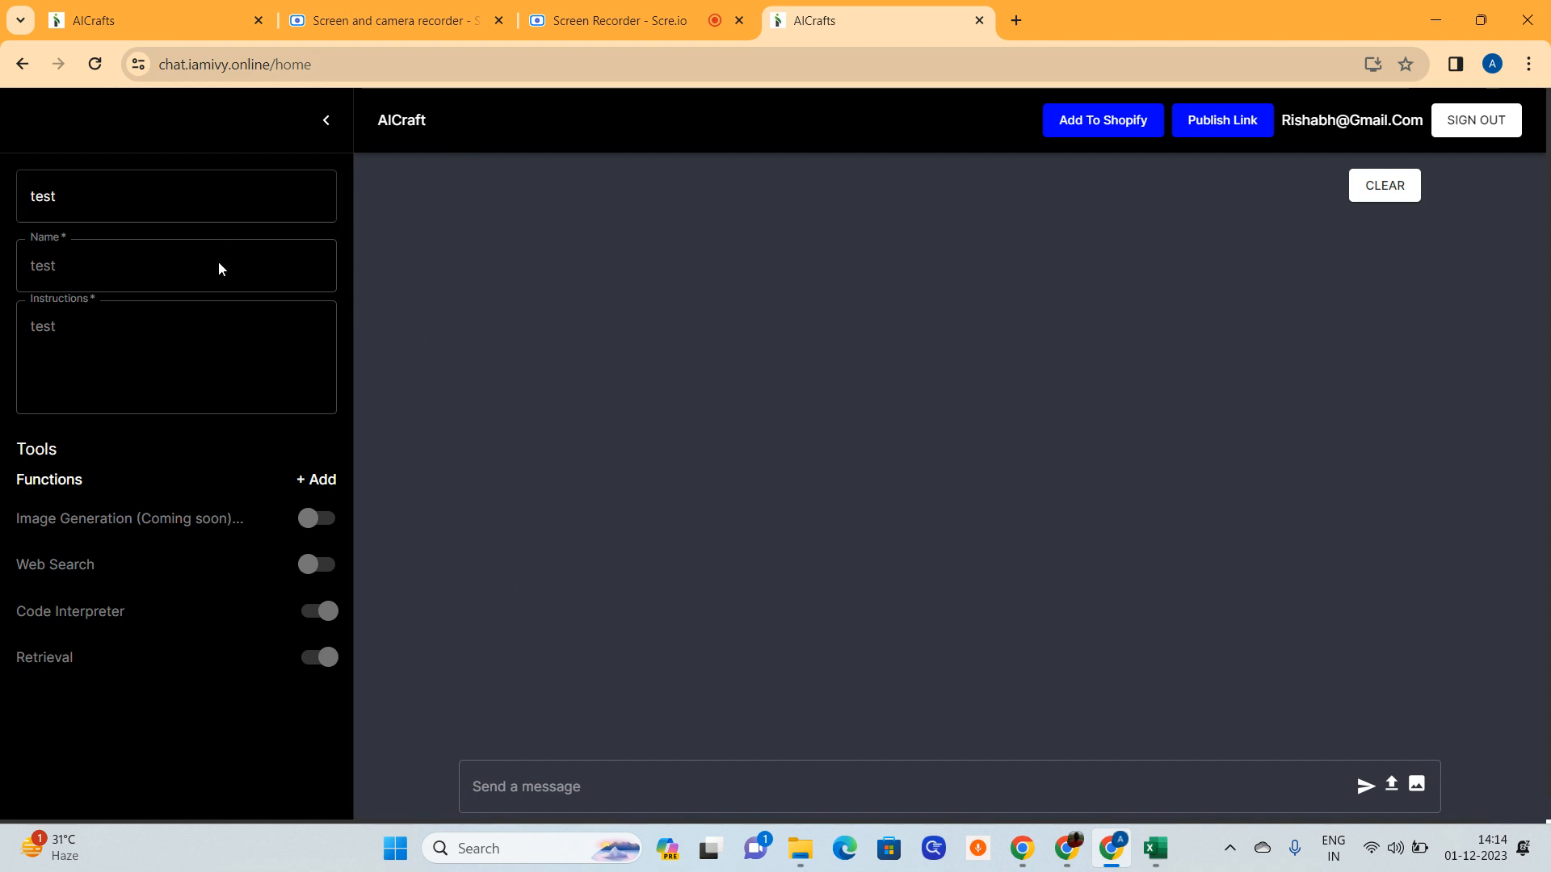
Start a new assistant from the list of existing assistants.
{"action": "left_click", "coordinate": [196, 197]}
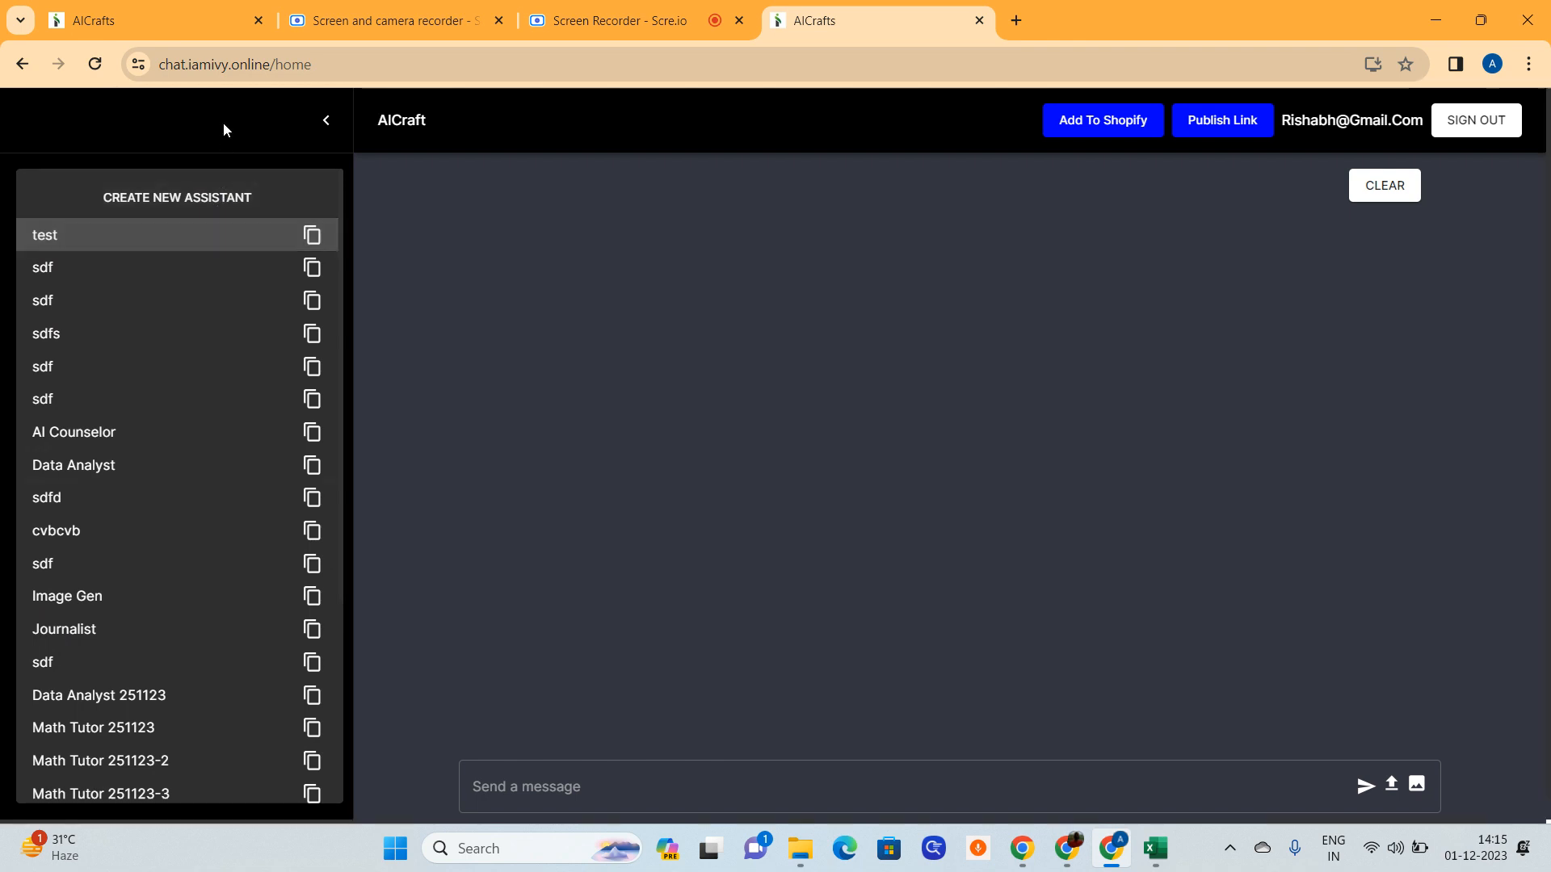
{"action": "left_click", "coordinate": [222, 122]}
{"action": "left_click", "coordinate": [206, 197]}
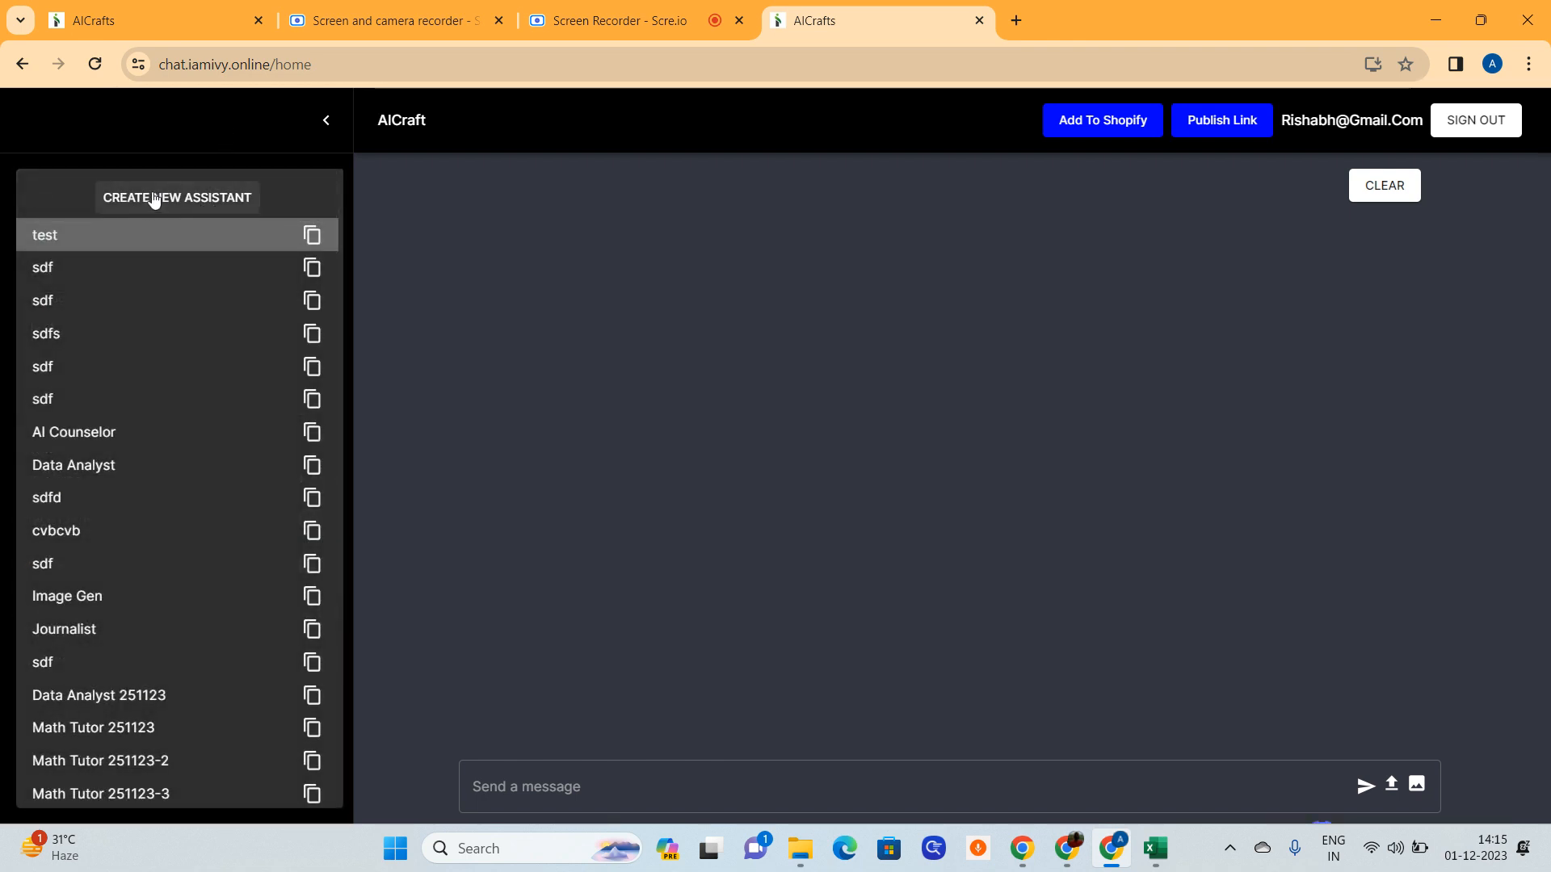
{"action": "left_click", "coordinate": [154, 198]}
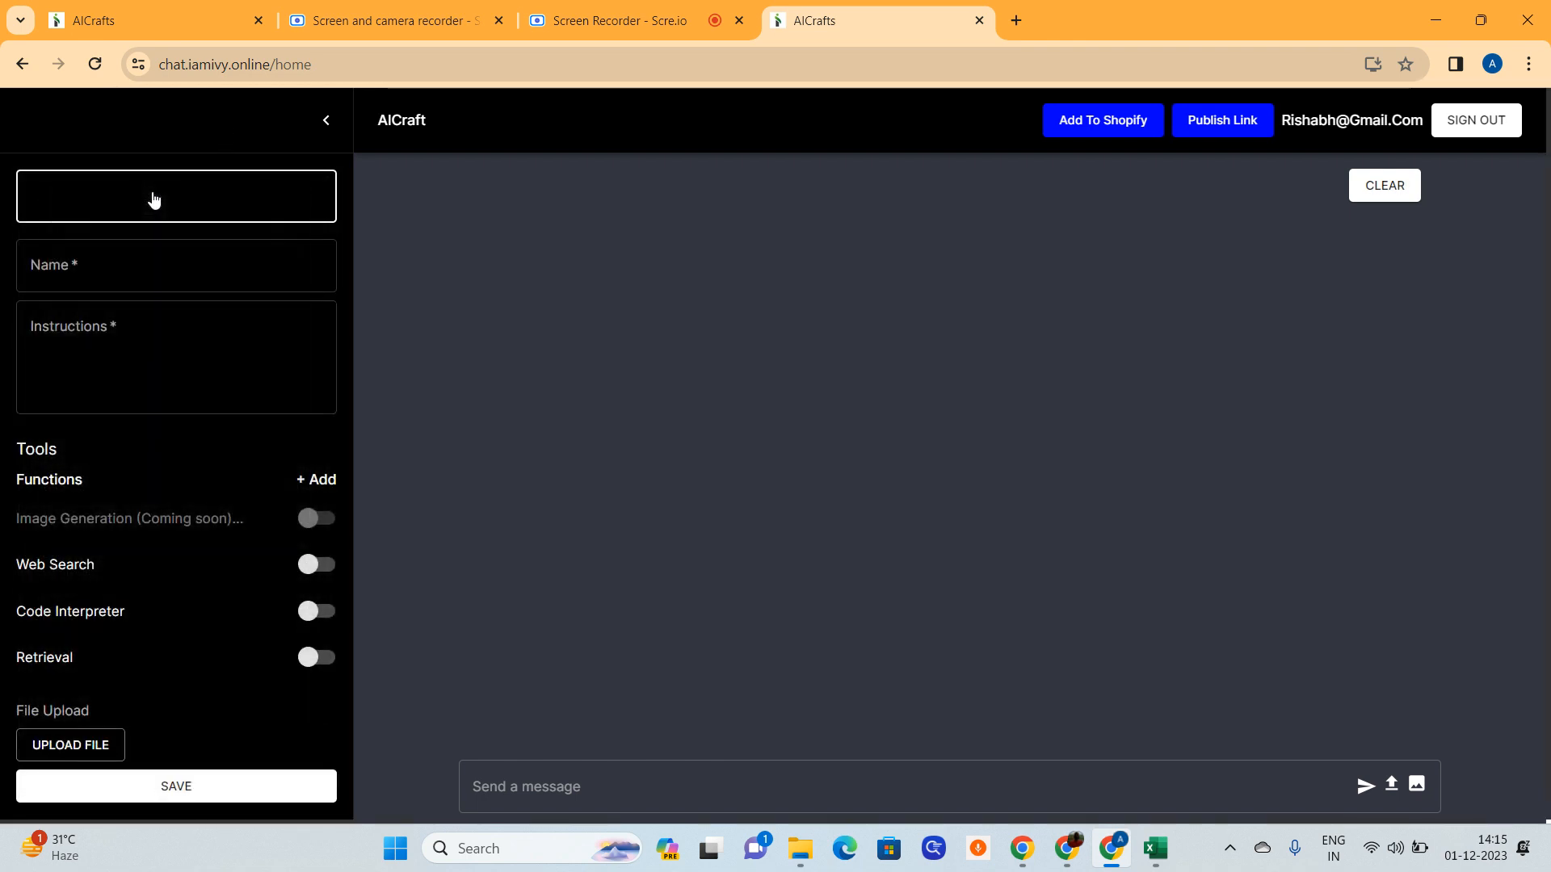
Name the new assistant "Data Analyst 110123".
{"action": "left_click", "coordinate": [123, 267]}
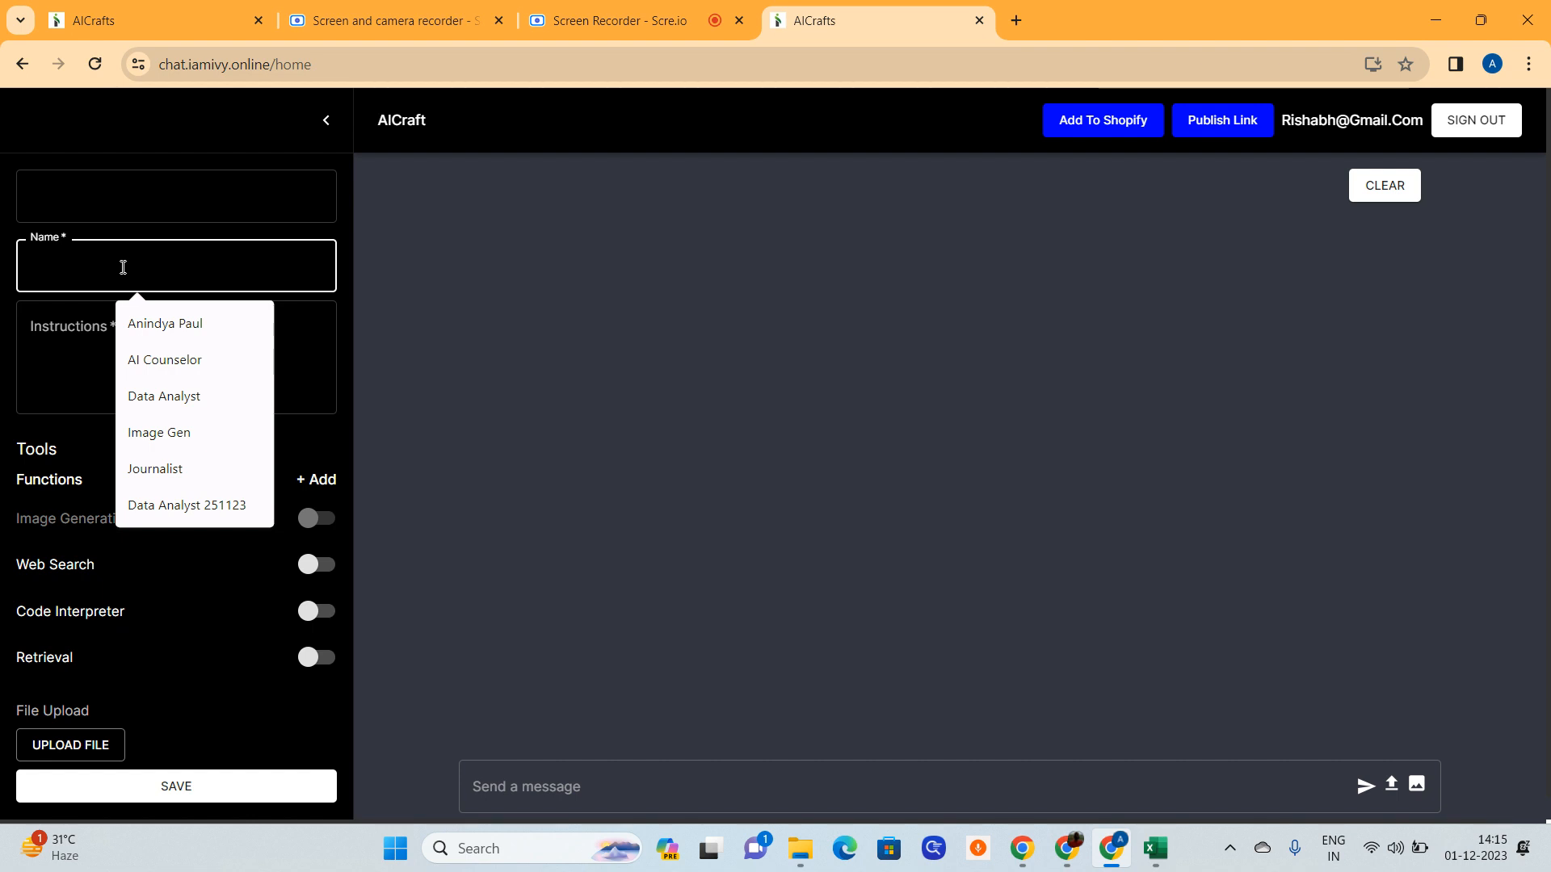
{"action": "type", "text": "Data Analyst 251123"}
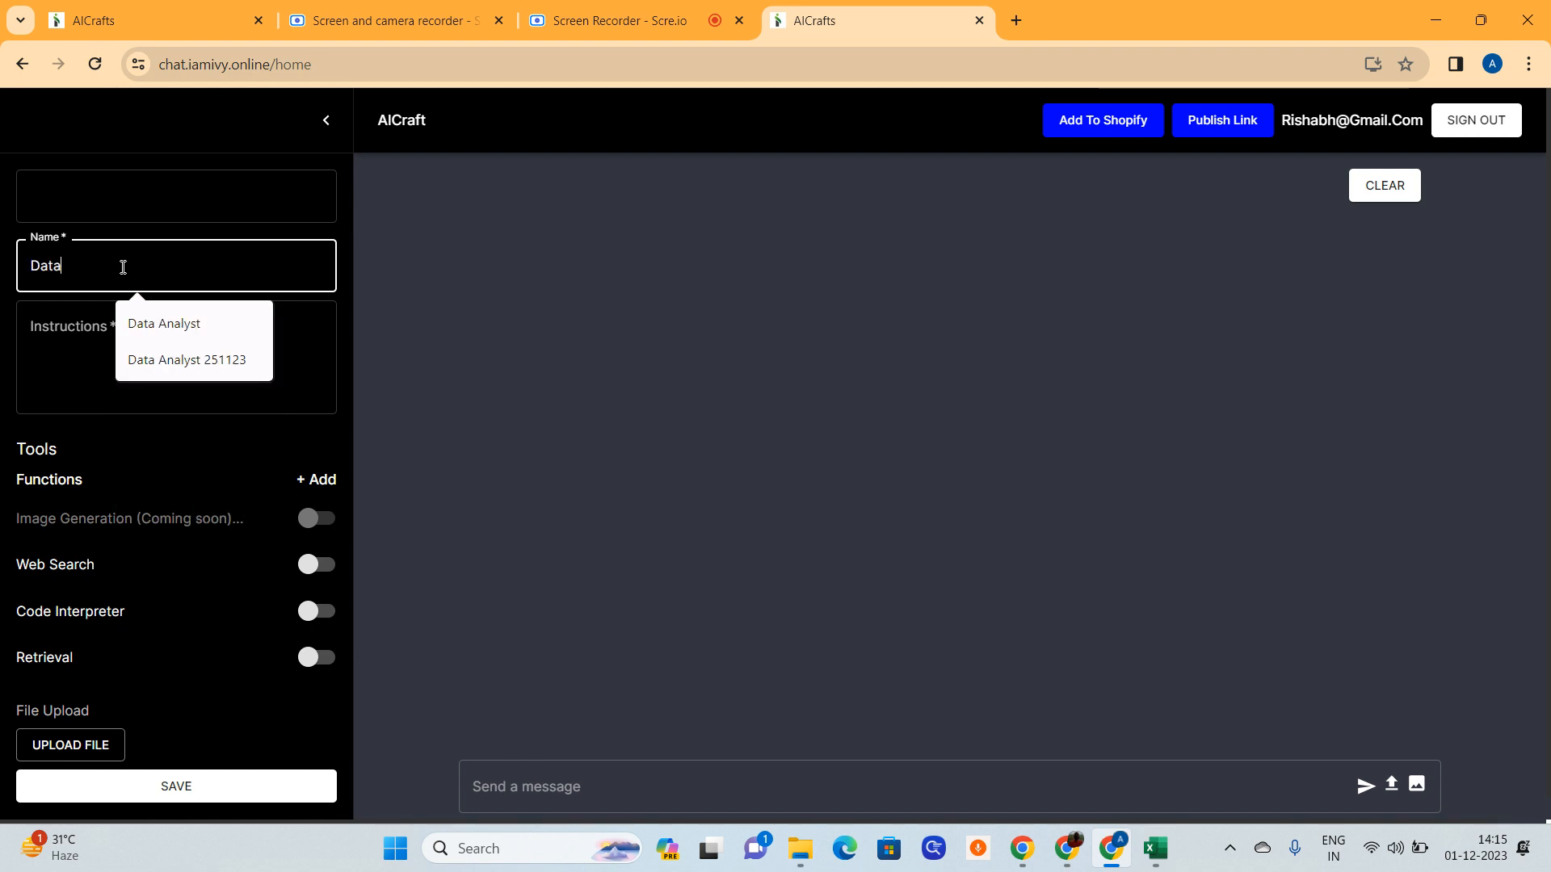
{"action": "left_click", "coordinate": [235, 361]}
{"action": "key", "text": "BackSpace"}
{"action": "key", "text": "BackSpace"}
{"action": "key", "text": "BackSpace"}
{"action": "key", "text": "BackSpace"}
{"action": "key", "text": "BackSpace"}
{"action": "key", "text": "BackSpace"}
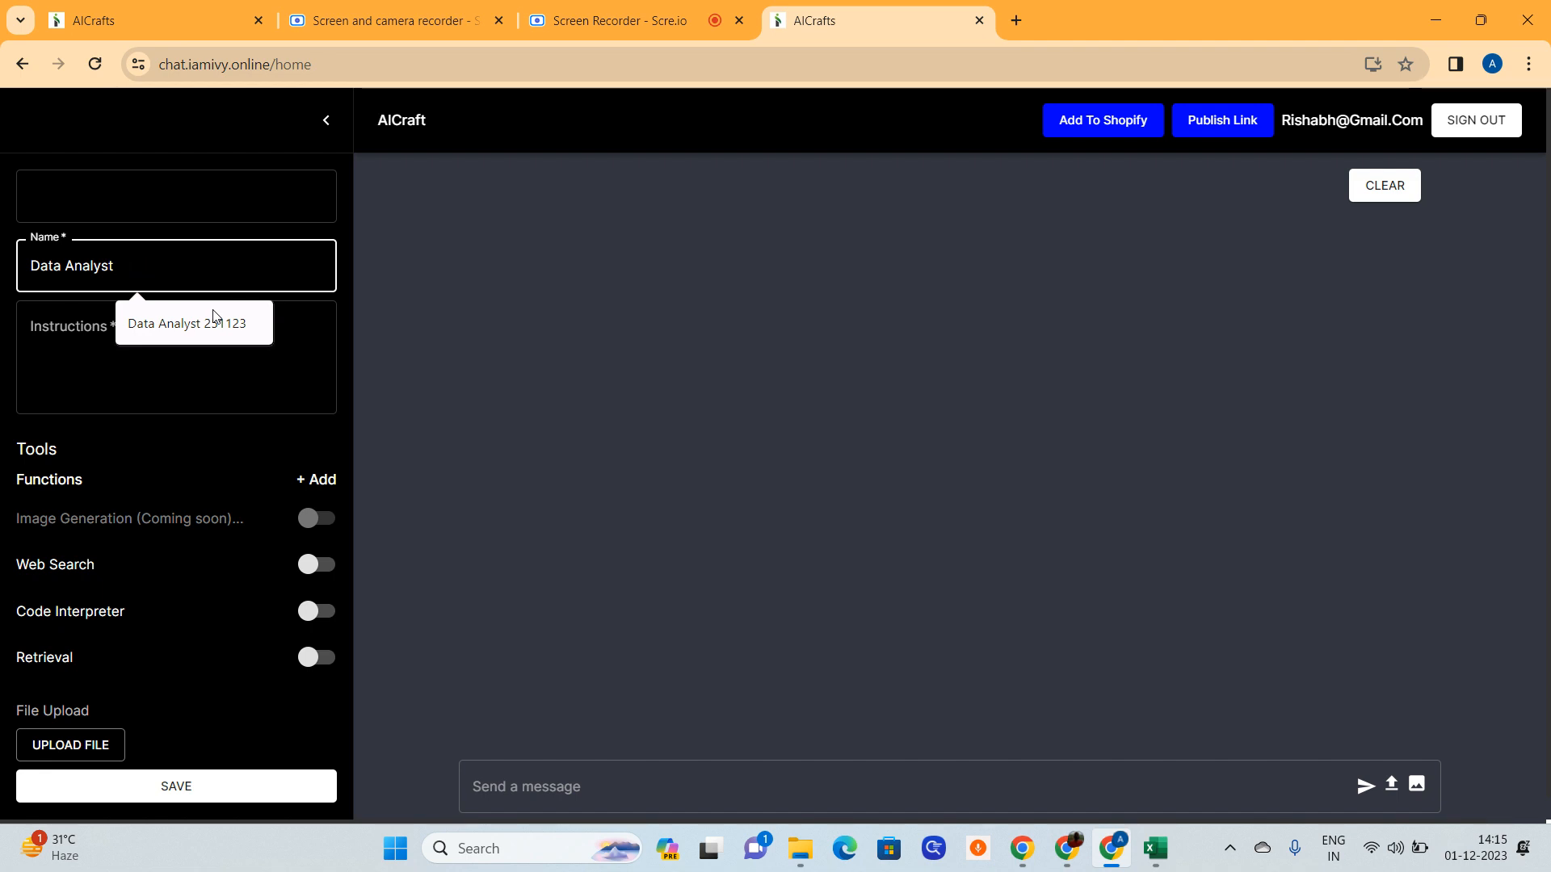
{"action": "type", "text": "1101"}
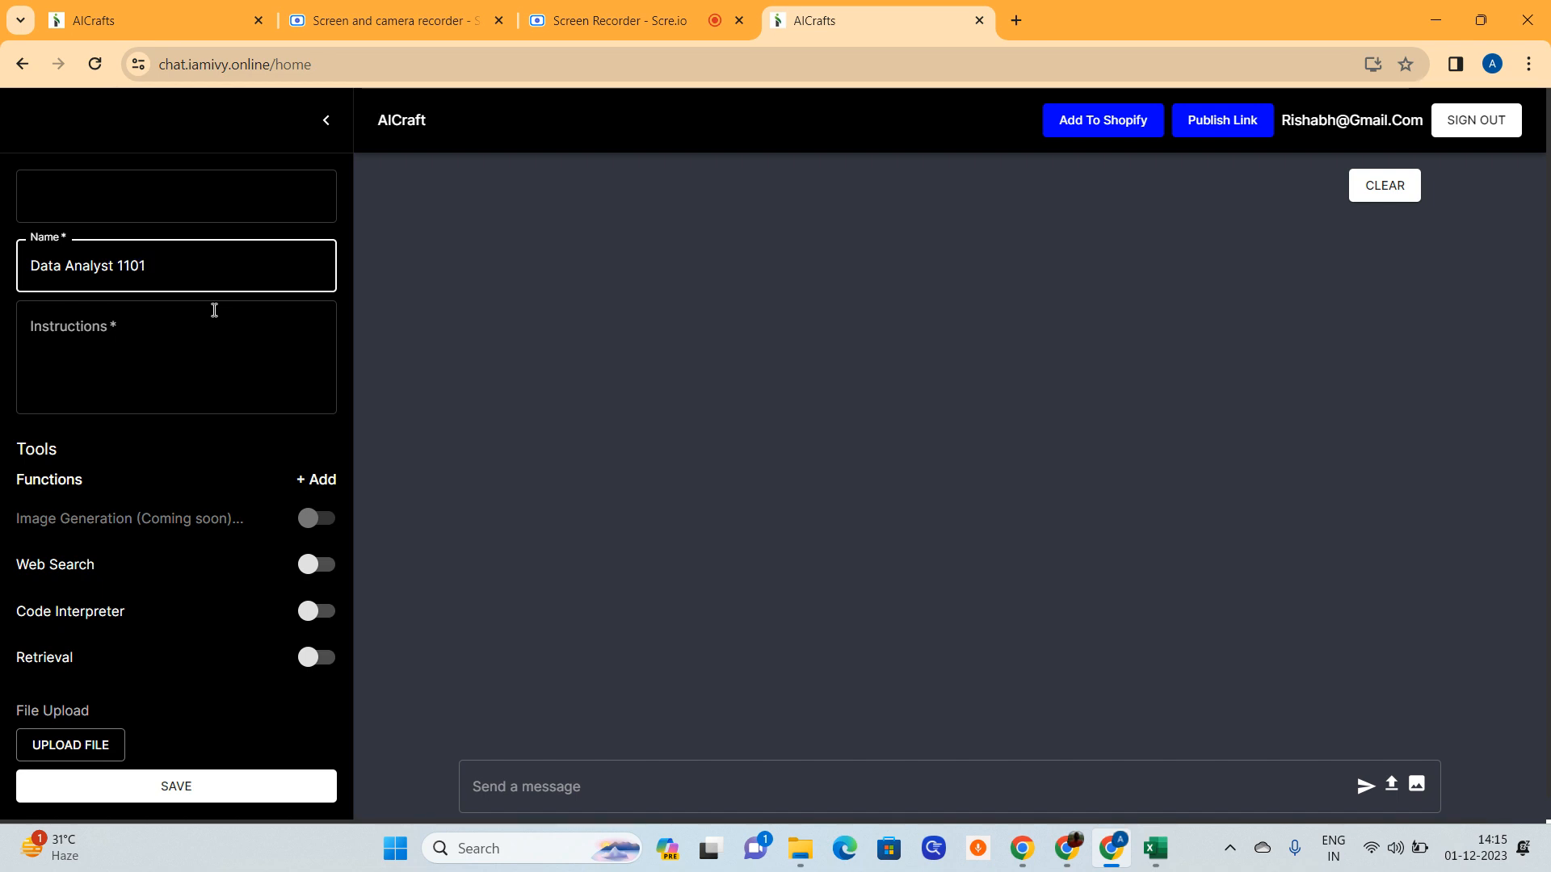
{"action": "type", "text": "23"}
Open chat.iamivy.online in a second browser tab and load the existing assistant "Data Analyst 251123".
{"action": "left_click", "coordinate": [201, 332]}
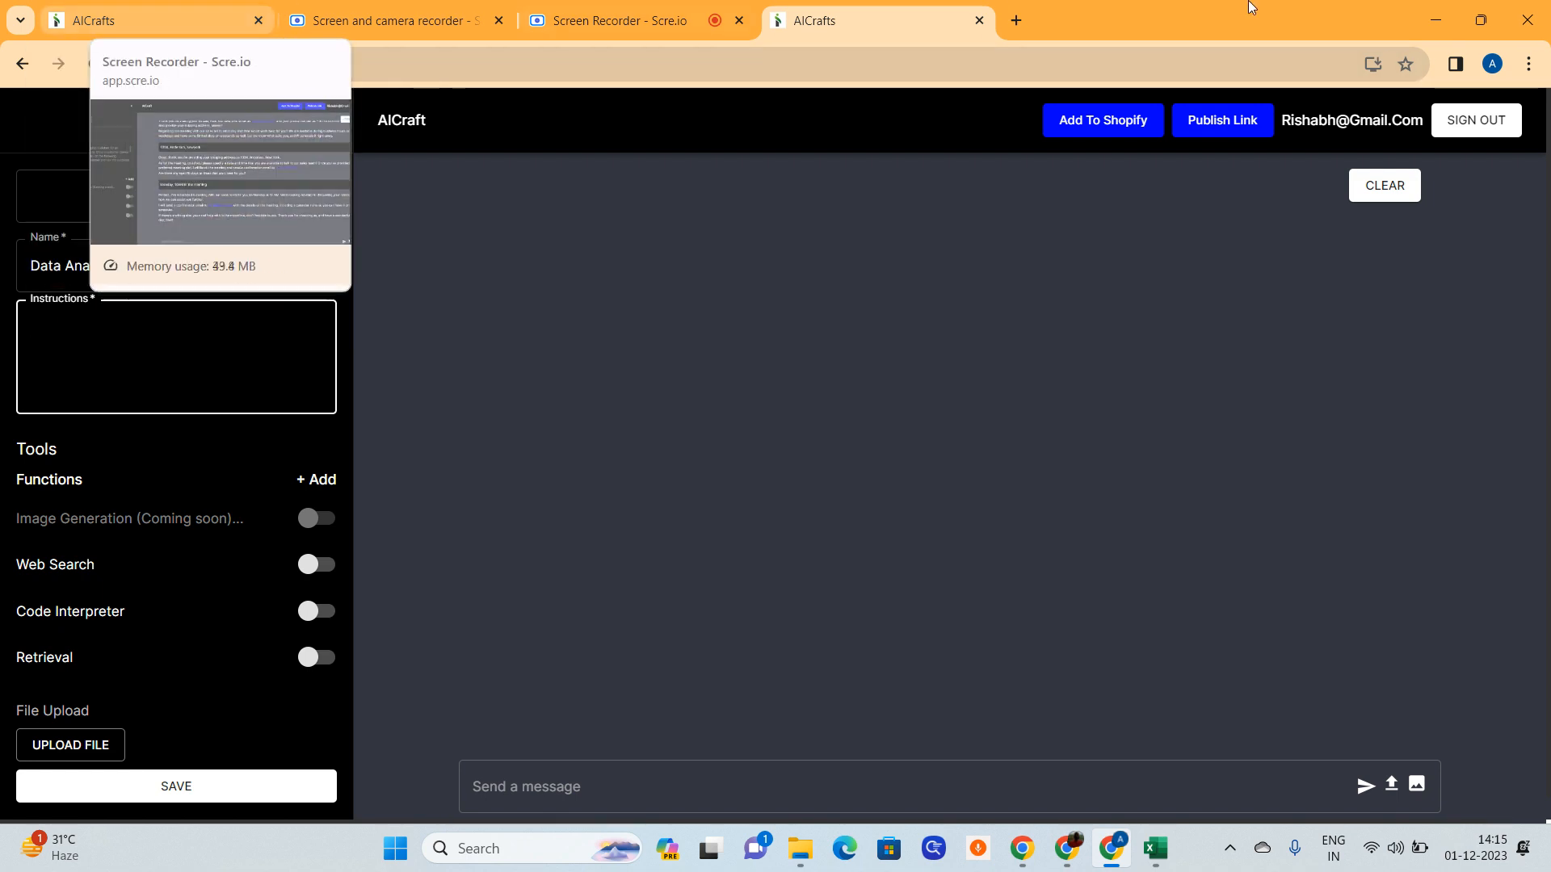
{"action": "left_click", "coordinate": [1017, 21]}
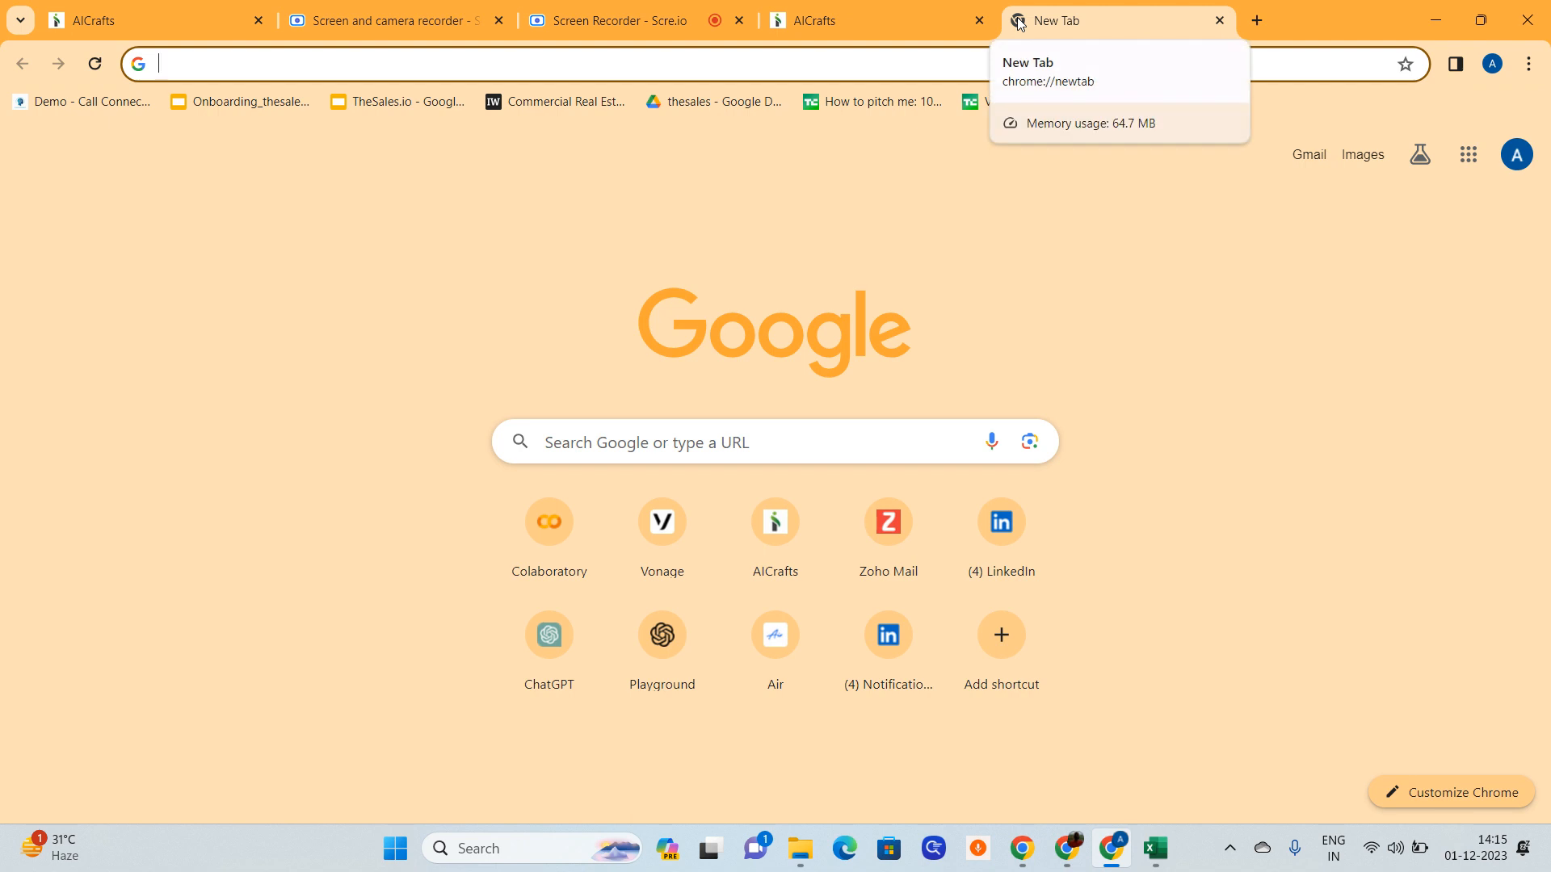
{"action": "type", "text": "cha"}
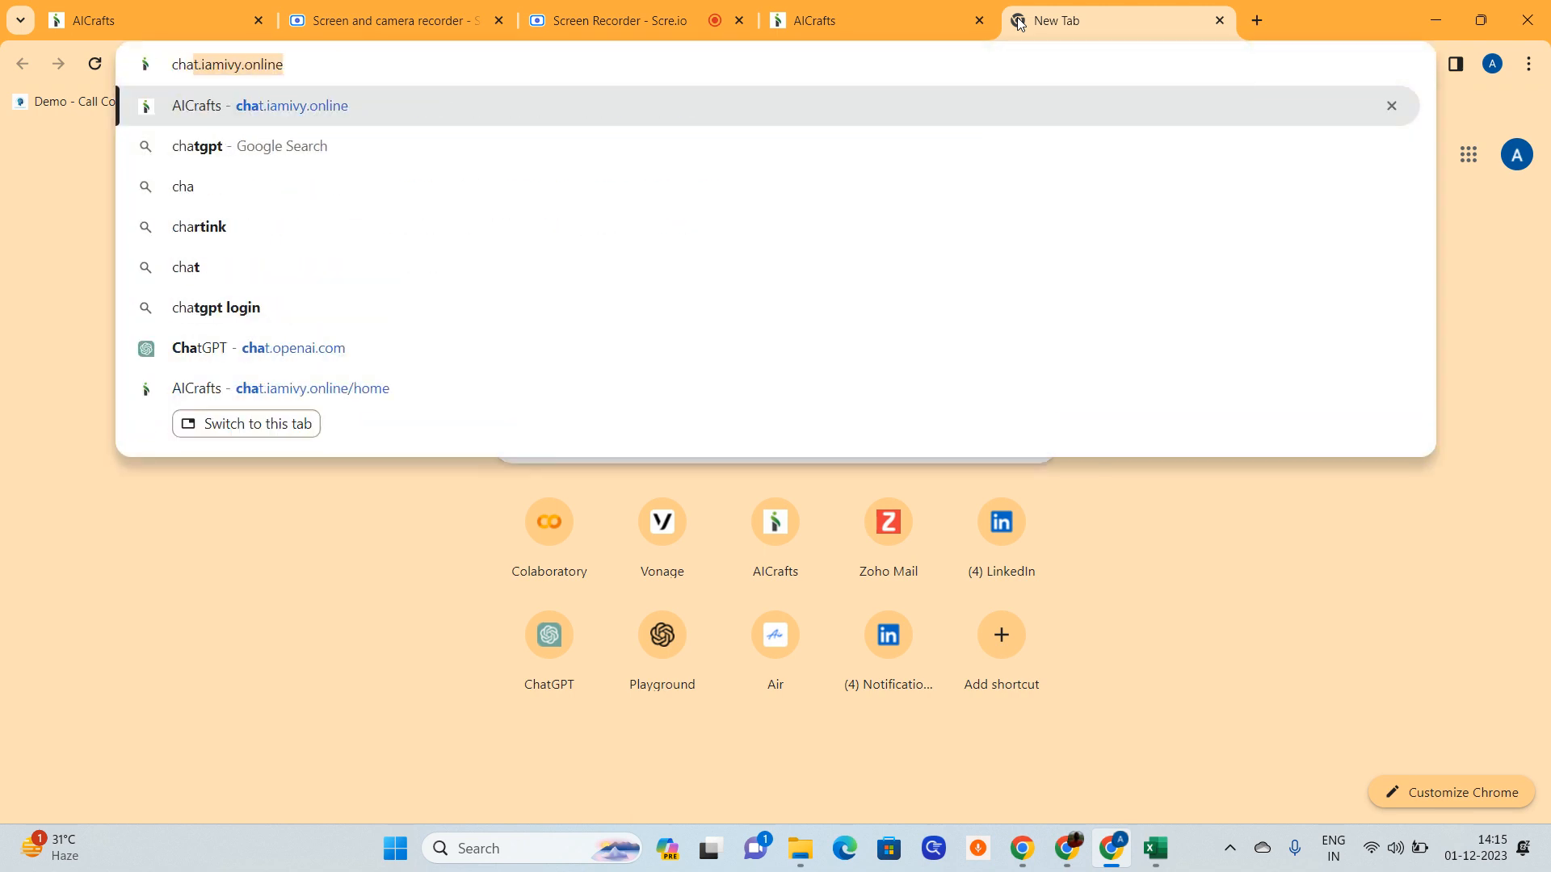
{"action": "key", "text": "Return"}
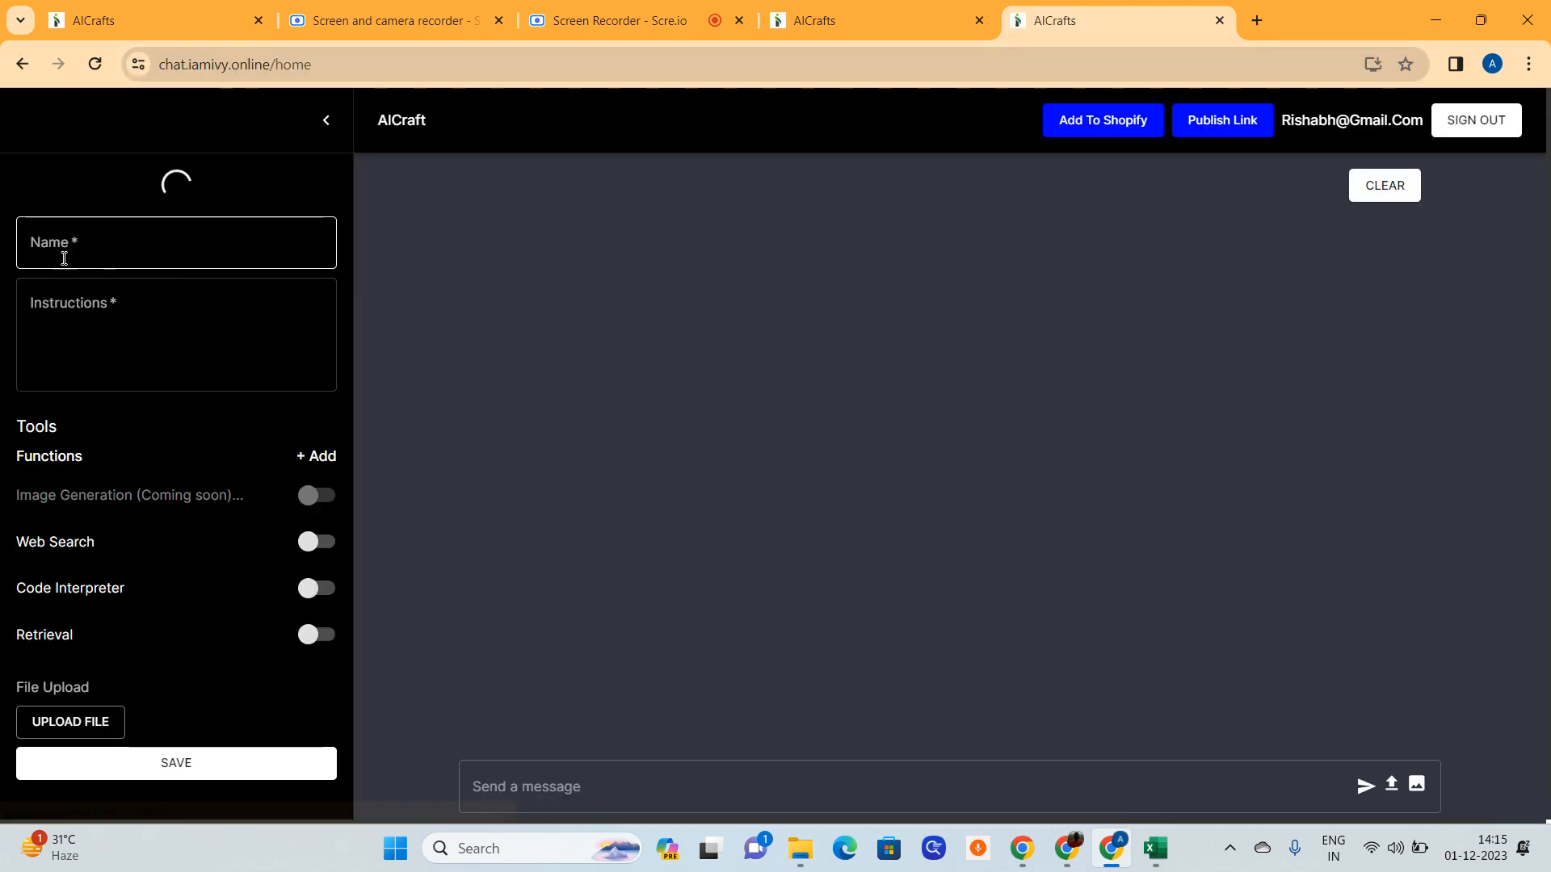
{"action": "left_click", "coordinate": [93, 250]}
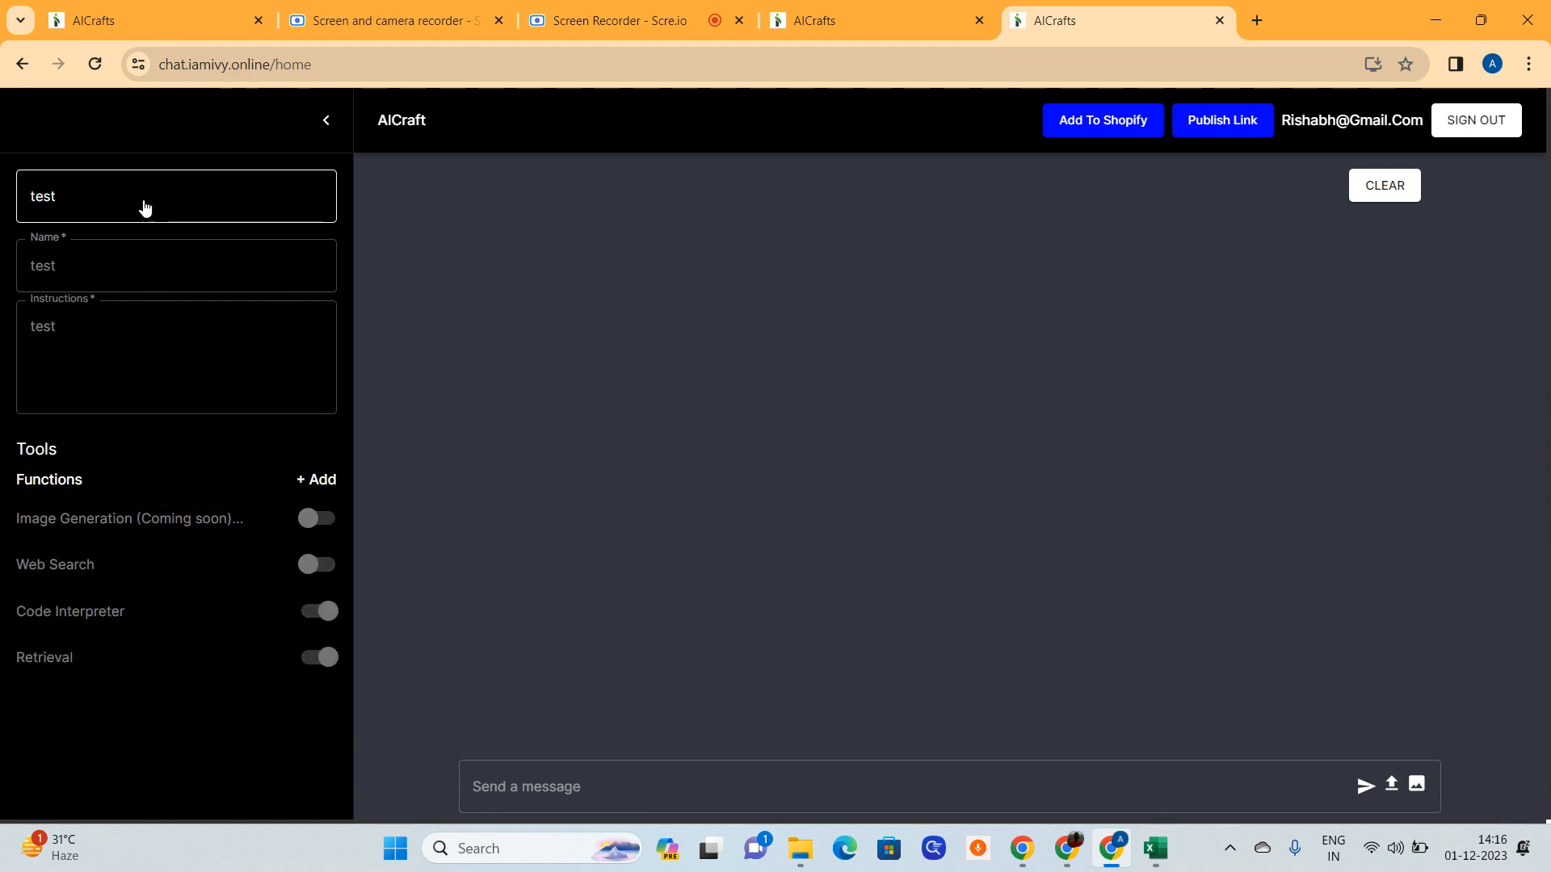
{"action": "left_click", "coordinate": [143, 208]}
{"action": "scroll", "coordinate": [180, 385], "scroll_direction": "down", "scroll_amount": 5}
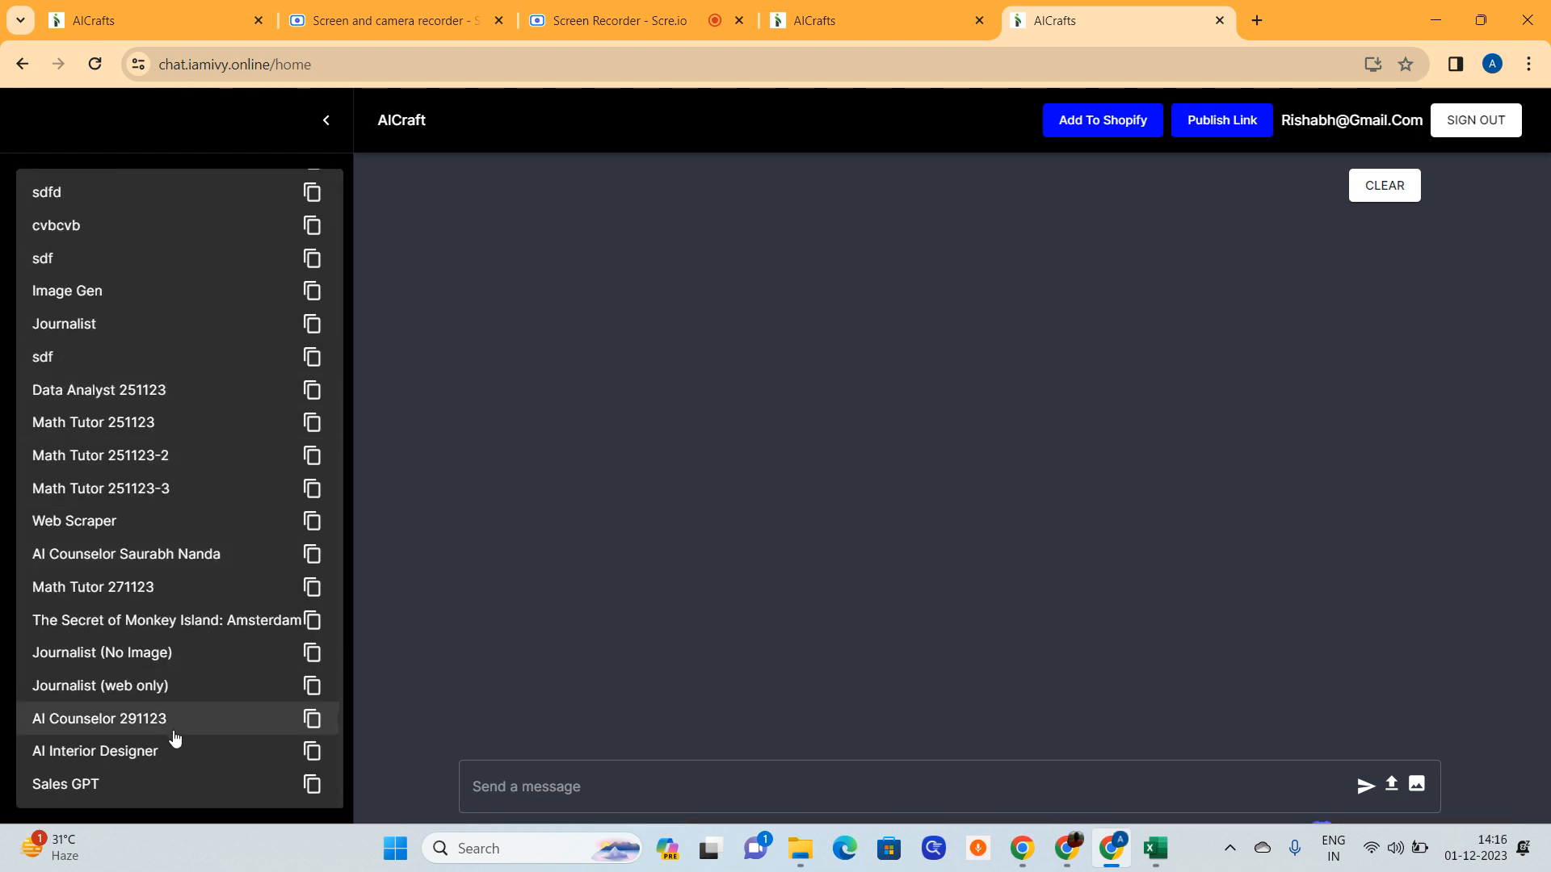
{"action": "left_click", "coordinate": [128, 392]}
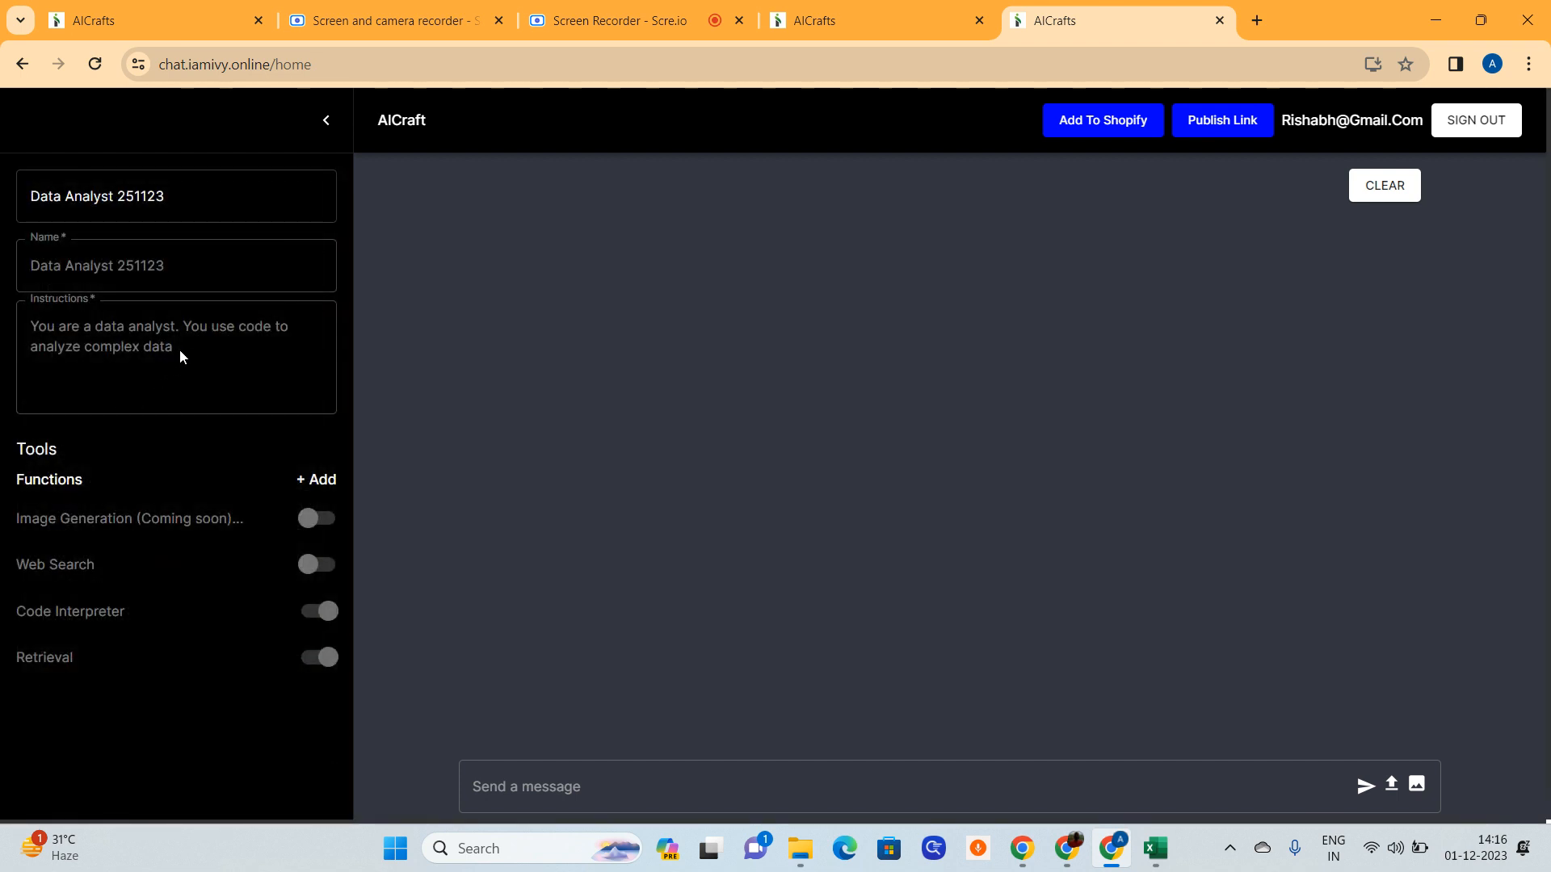
Copy the instructions "You are a data analyst. You use code to analyze complex data" into the new assistant's instructions.
{"action": "left_click_drag", "start_coordinate": [178, 347], "coordinate": [20, 328]}
{"action": "key", "text": "ctrl+c"}
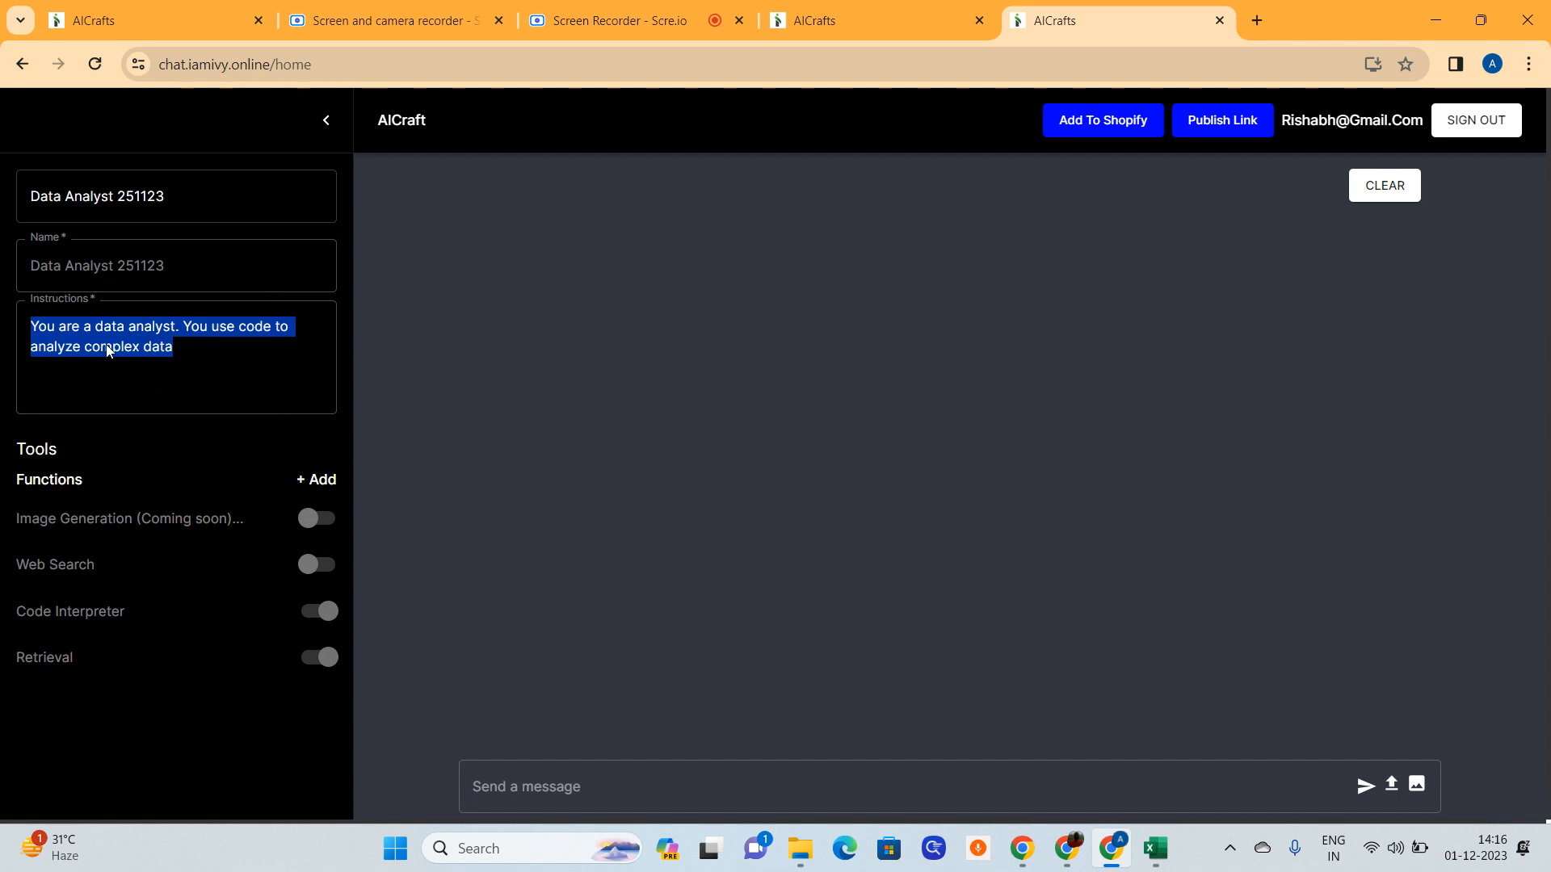
{"action": "left_click", "coordinate": [787, 20]}
{"action": "key", "text": "ctrl+v"}
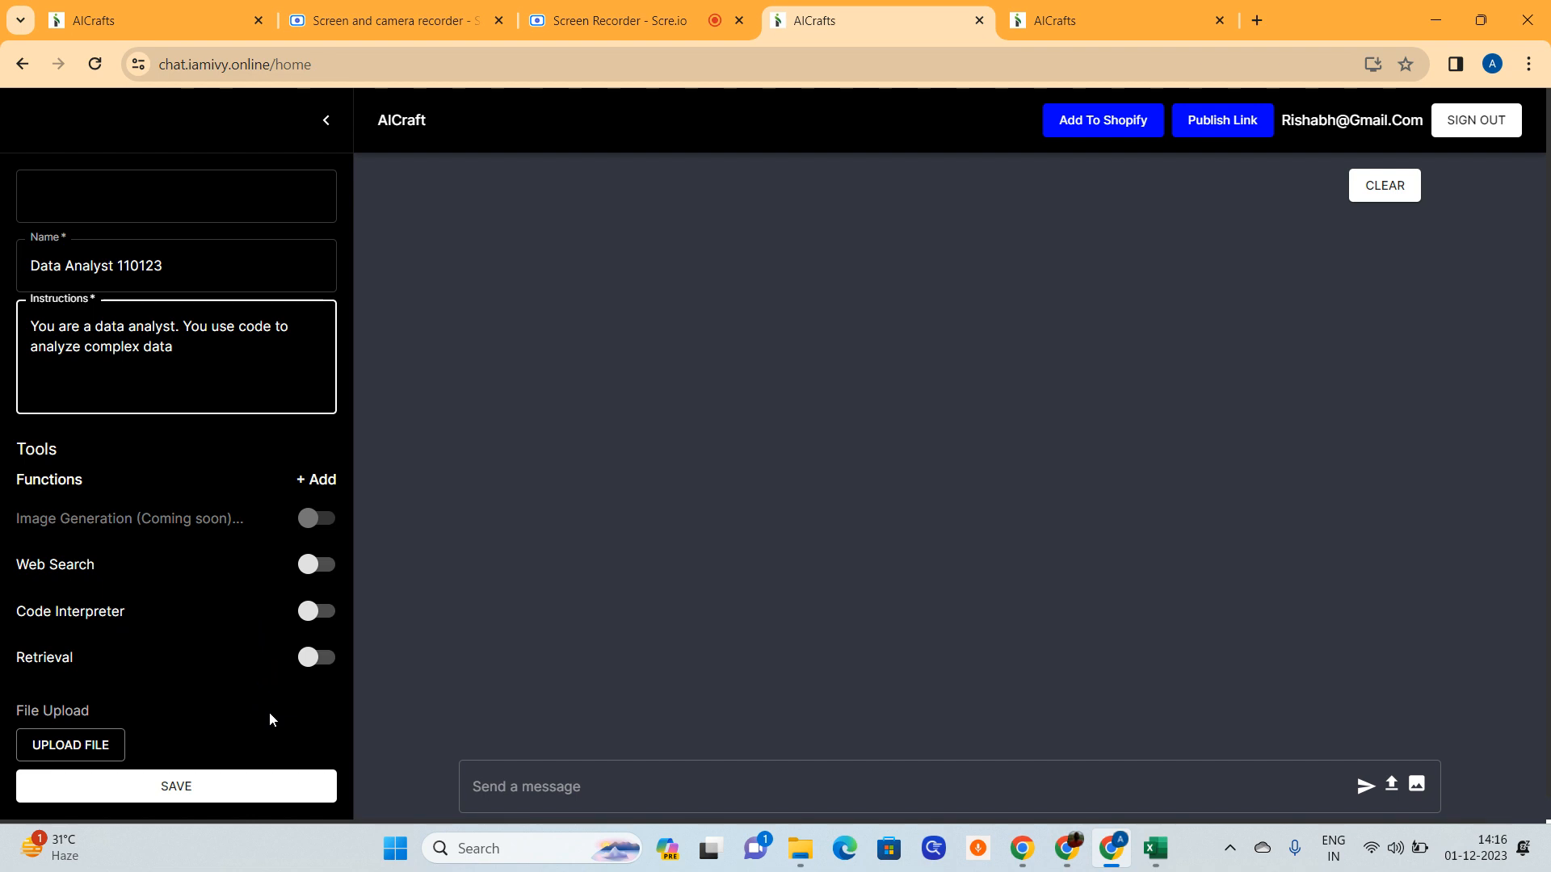
Enable Retrieval and Code Interpreter for the new assistant and save it.
{"action": "left_click", "coordinate": [317, 659]}
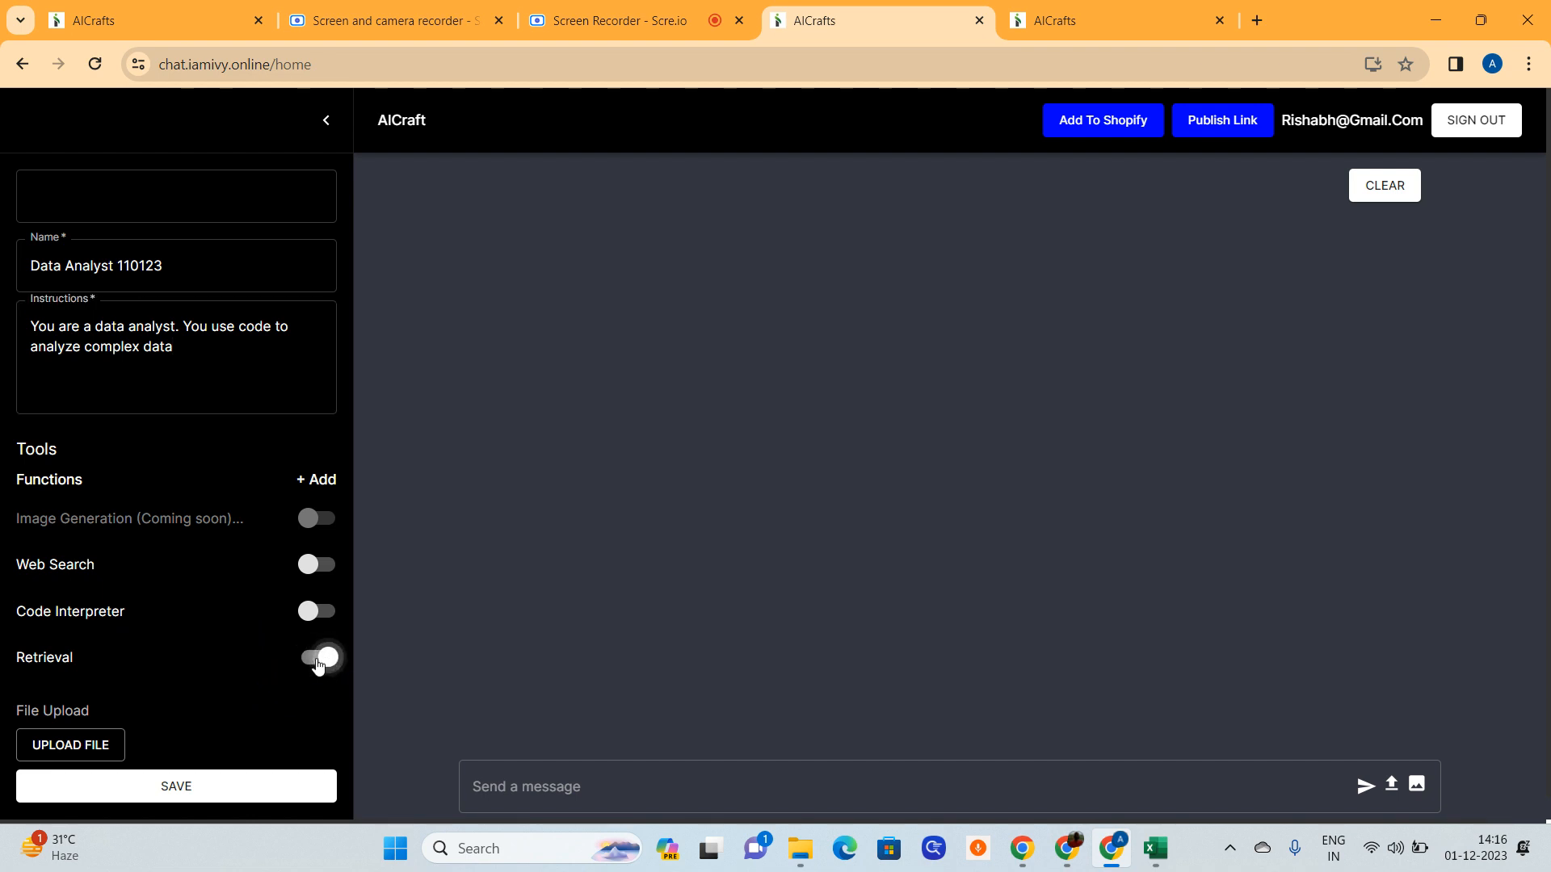
{"action": "left_click", "coordinate": [321, 617]}
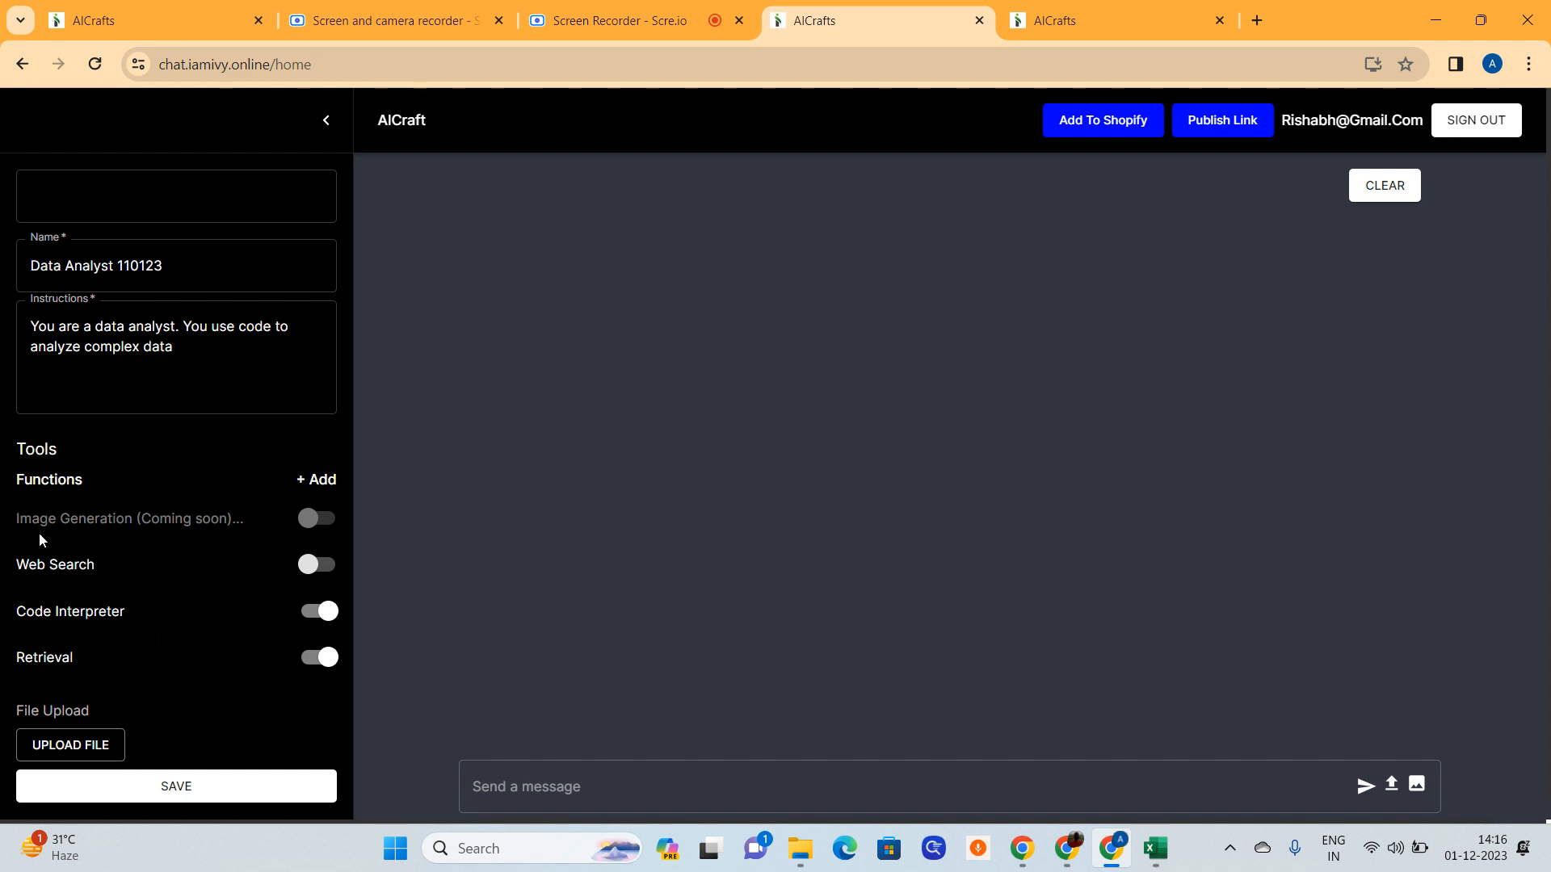
{"action": "left_click", "coordinate": [322, 480]}
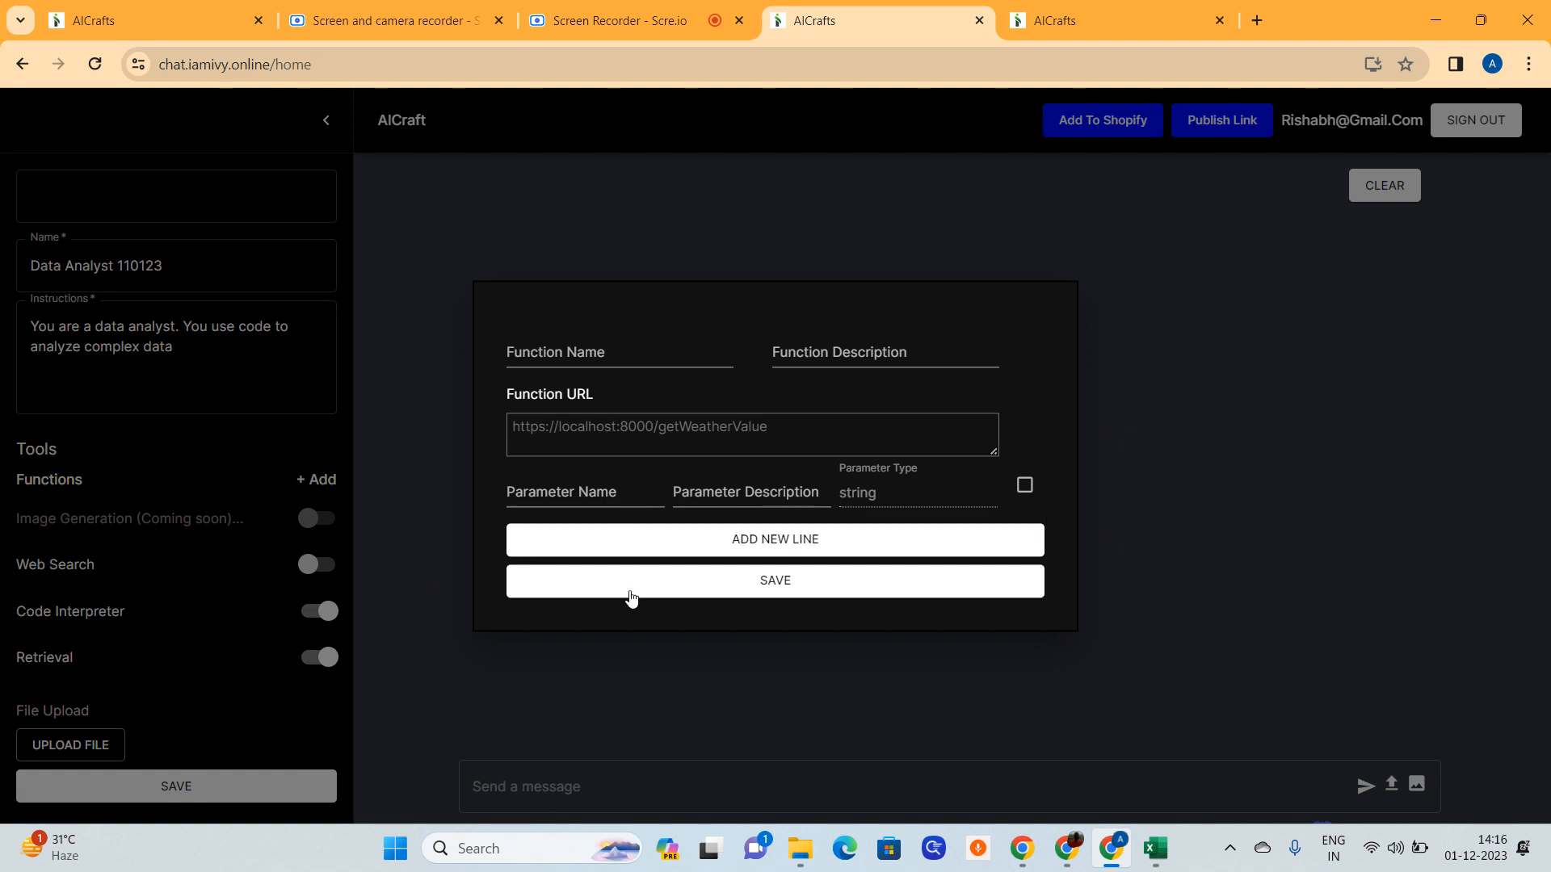
{"action": "left_click", "coordinate": [434, 579]}
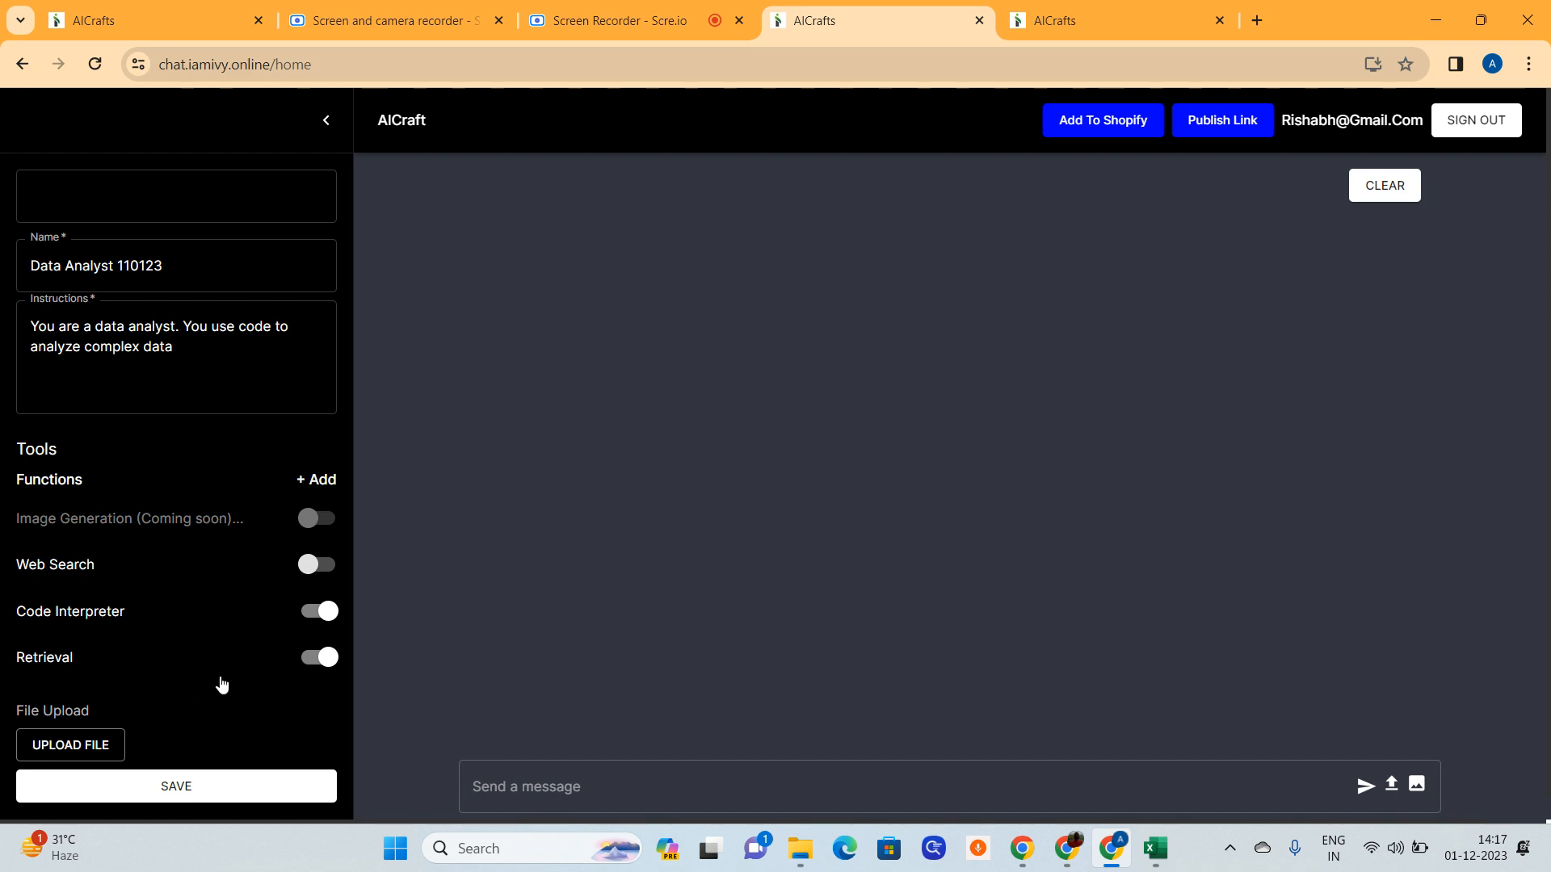
{"action": "left_click", "coordinate": [201, 787]}
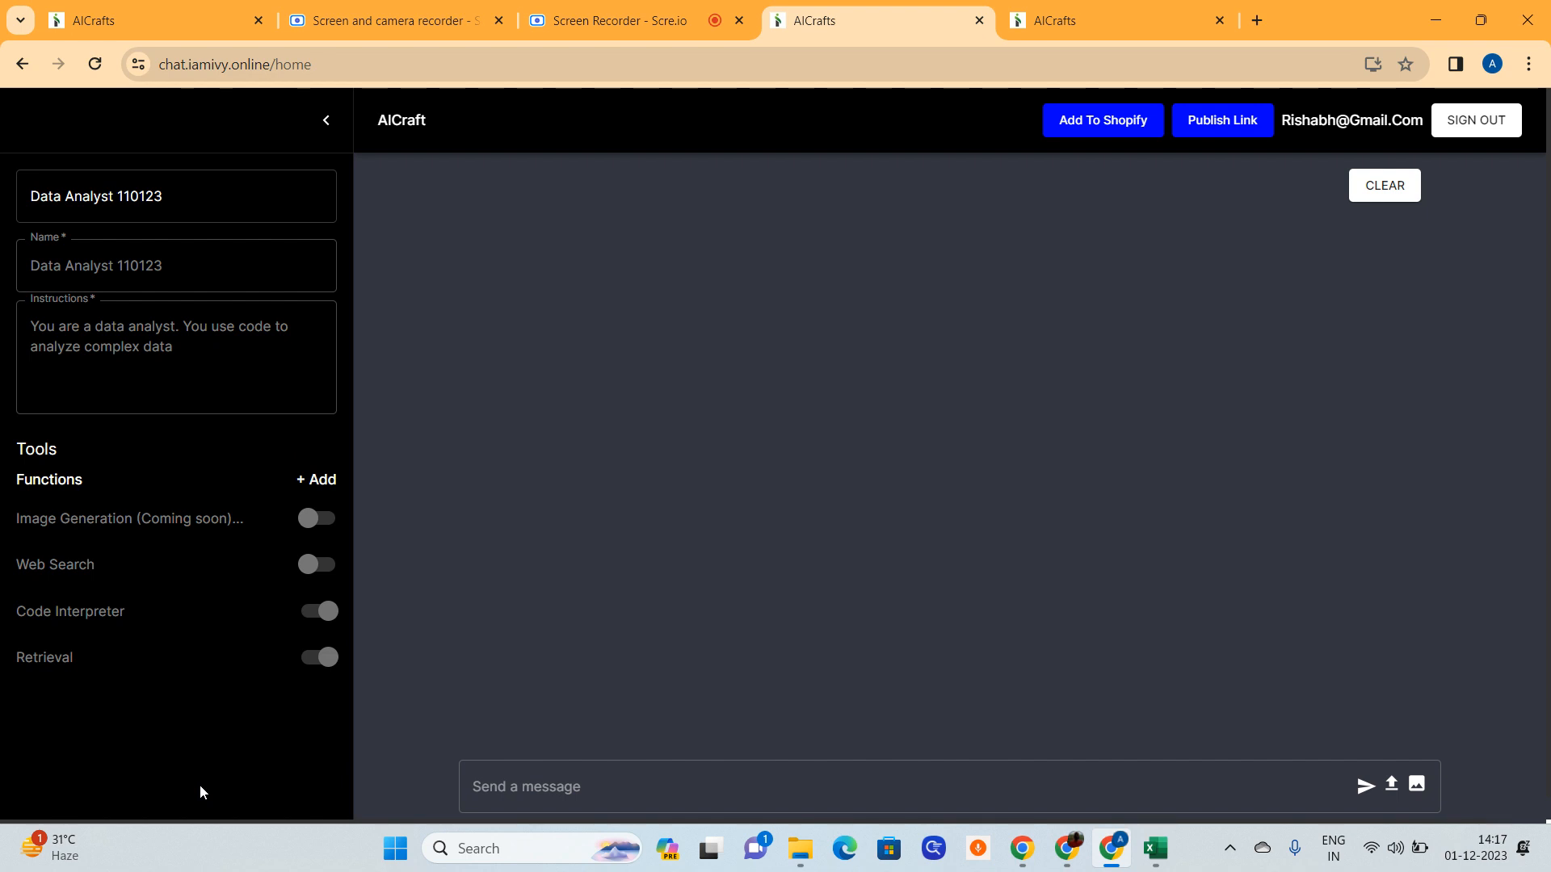
Switch to the Financial Sample workbook in Excel and examine the filter values of the Country, Product and Segment columns.
{"action": "left_click", "coordinate": [1163, 852]}
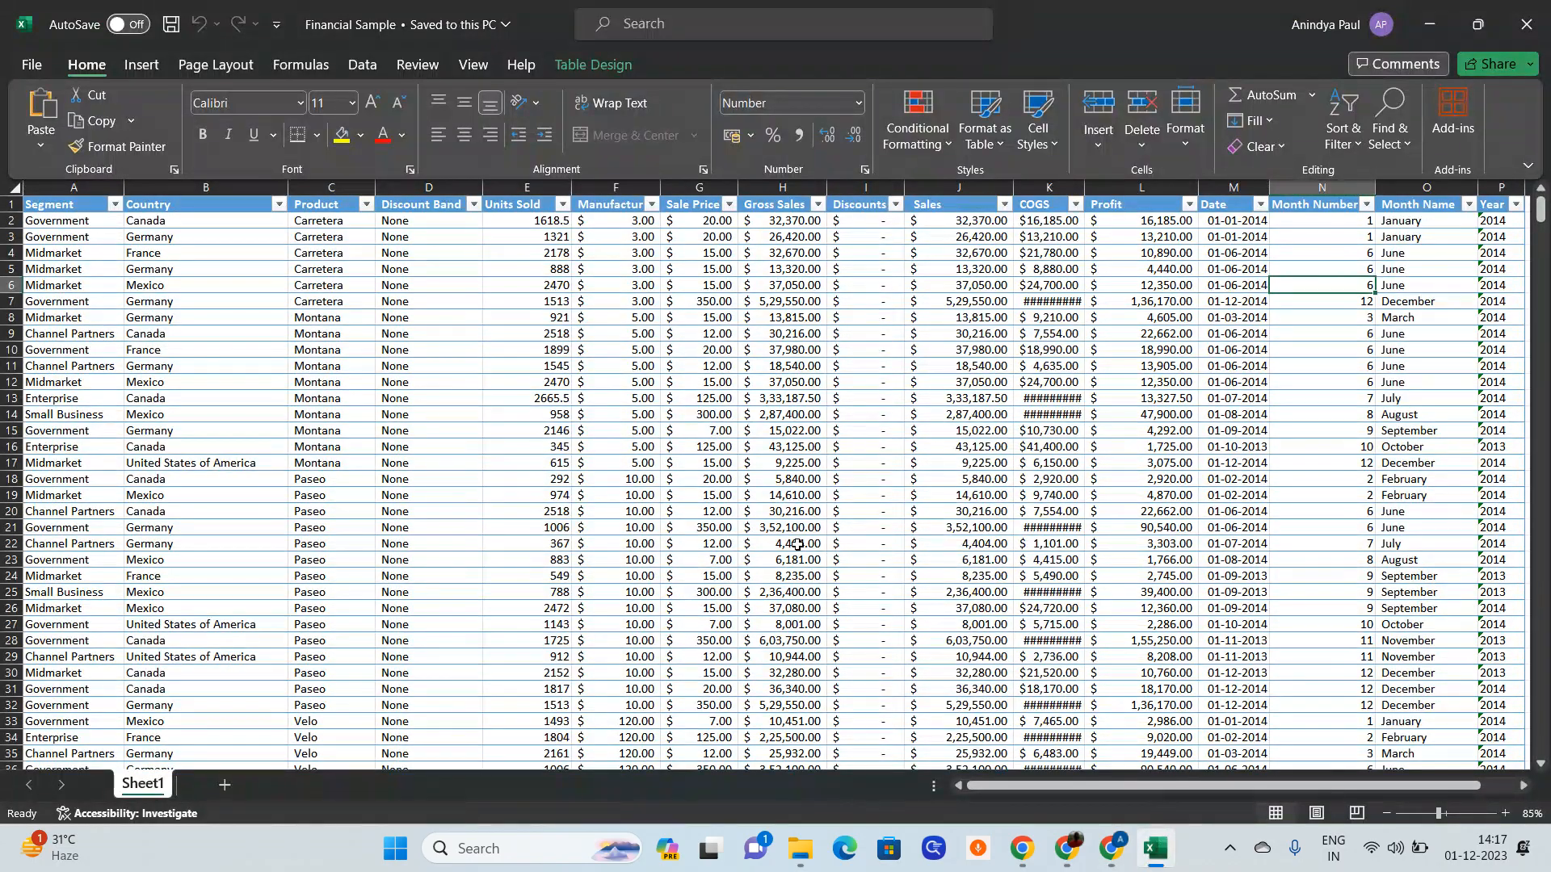
{"action": "scroll", "coordinate": [332, 418], "scroll_direction": "down", "scroll_amount": 3}
{"action": "scroll", "coordinate": [334, 422], "scroll_direction": "up", "scroll_amount": 3}
{"action": "left_click", "coordinate": [281, 205]}
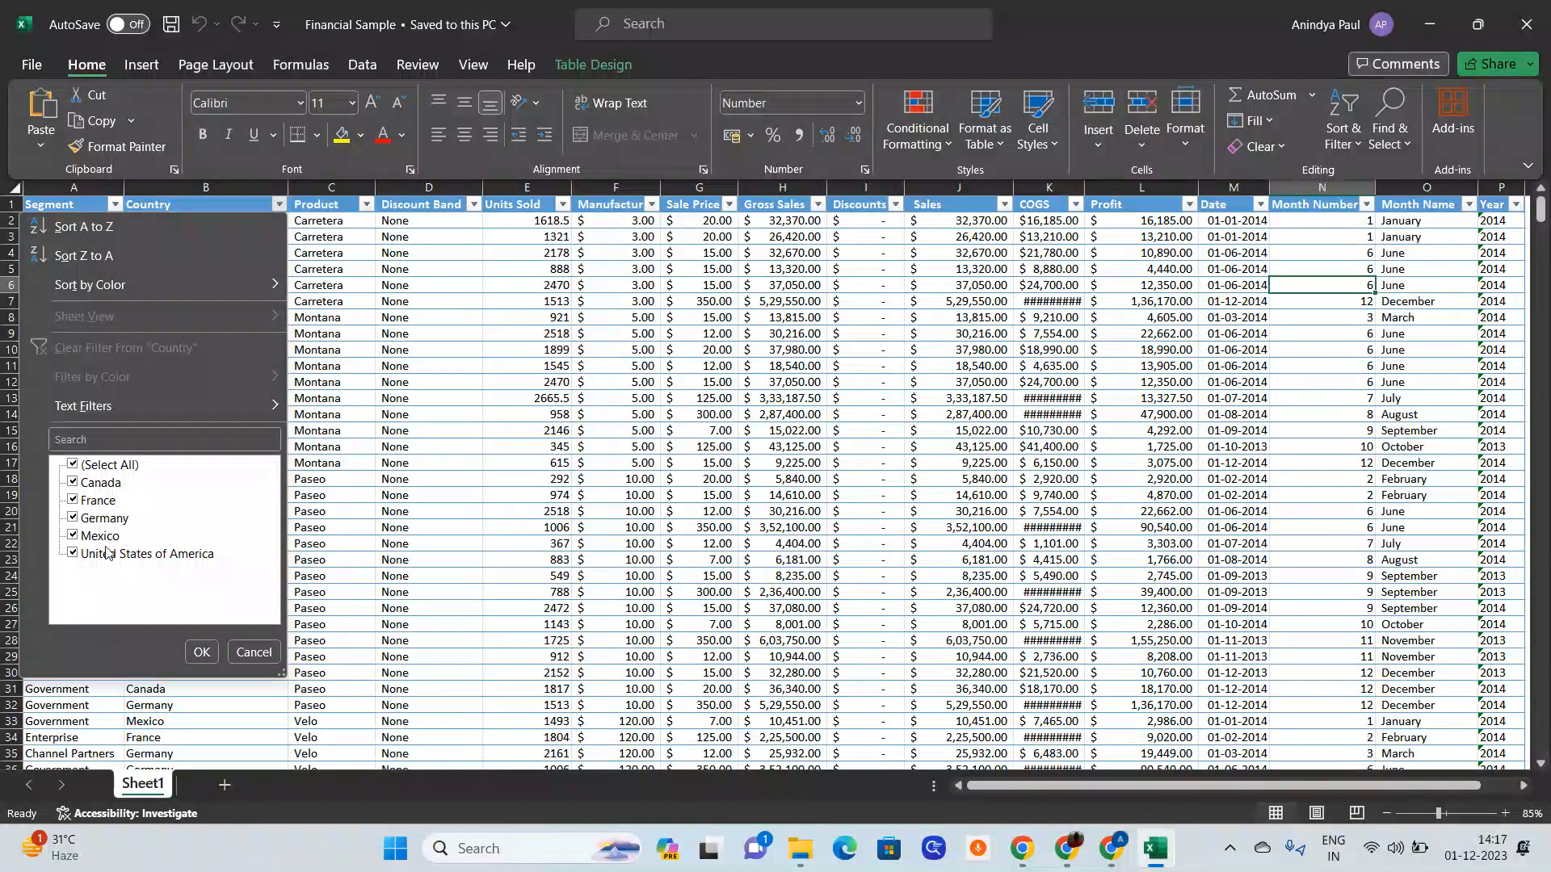
{"action": "left_click", "coordinate": [201, 652]}
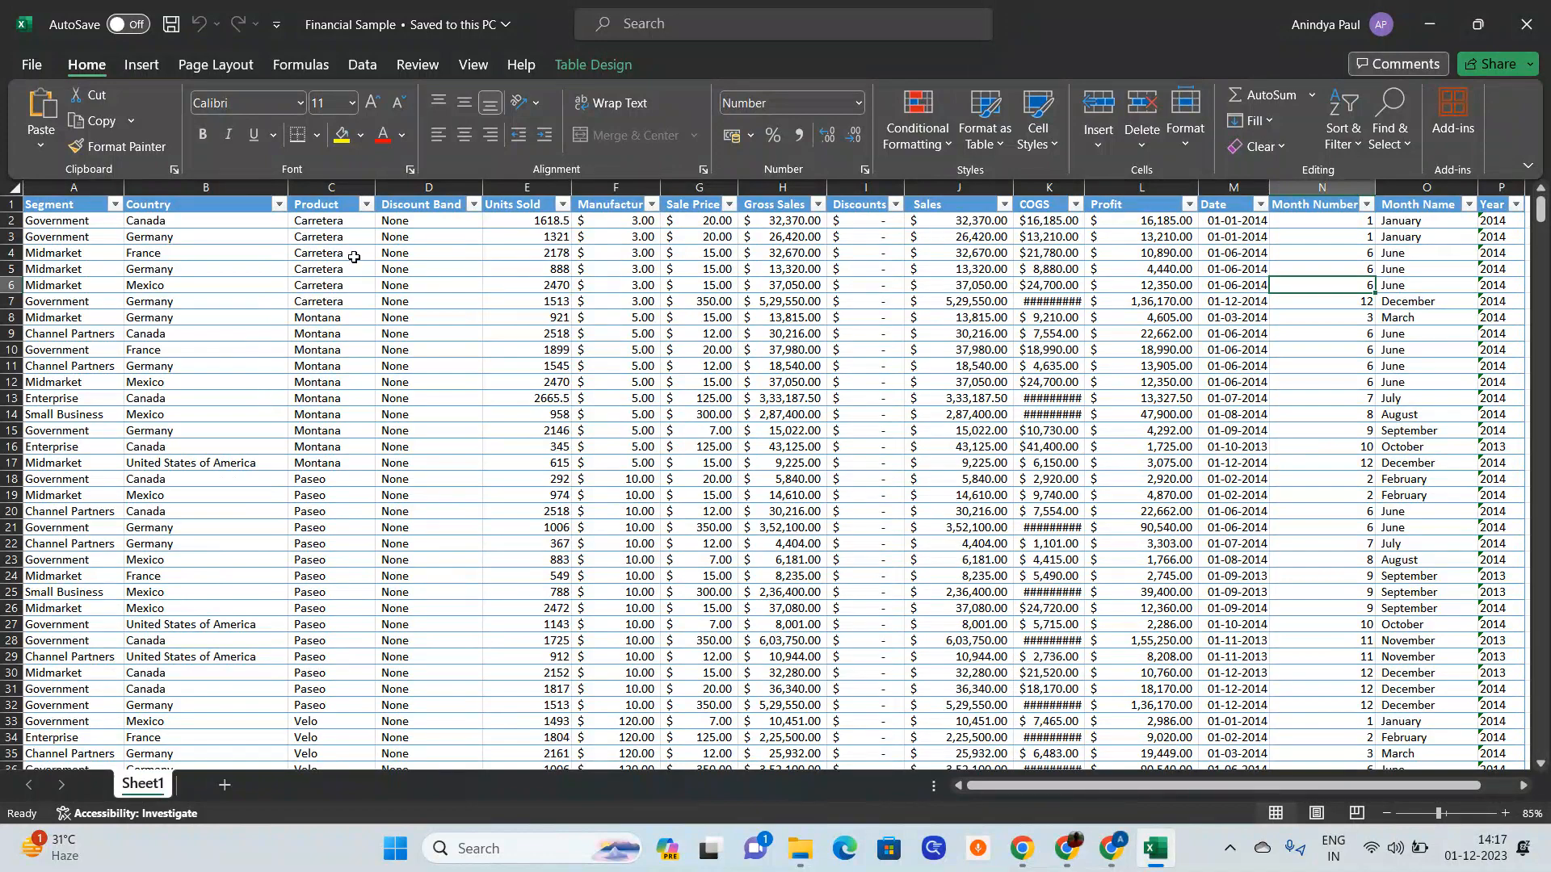
{"action": "left_click", "coordinate": [366, 204]}
{"action": "left_click", "coordinate": [289, 651]}
{"action": "left_click", "coordinate": [115, 204]}
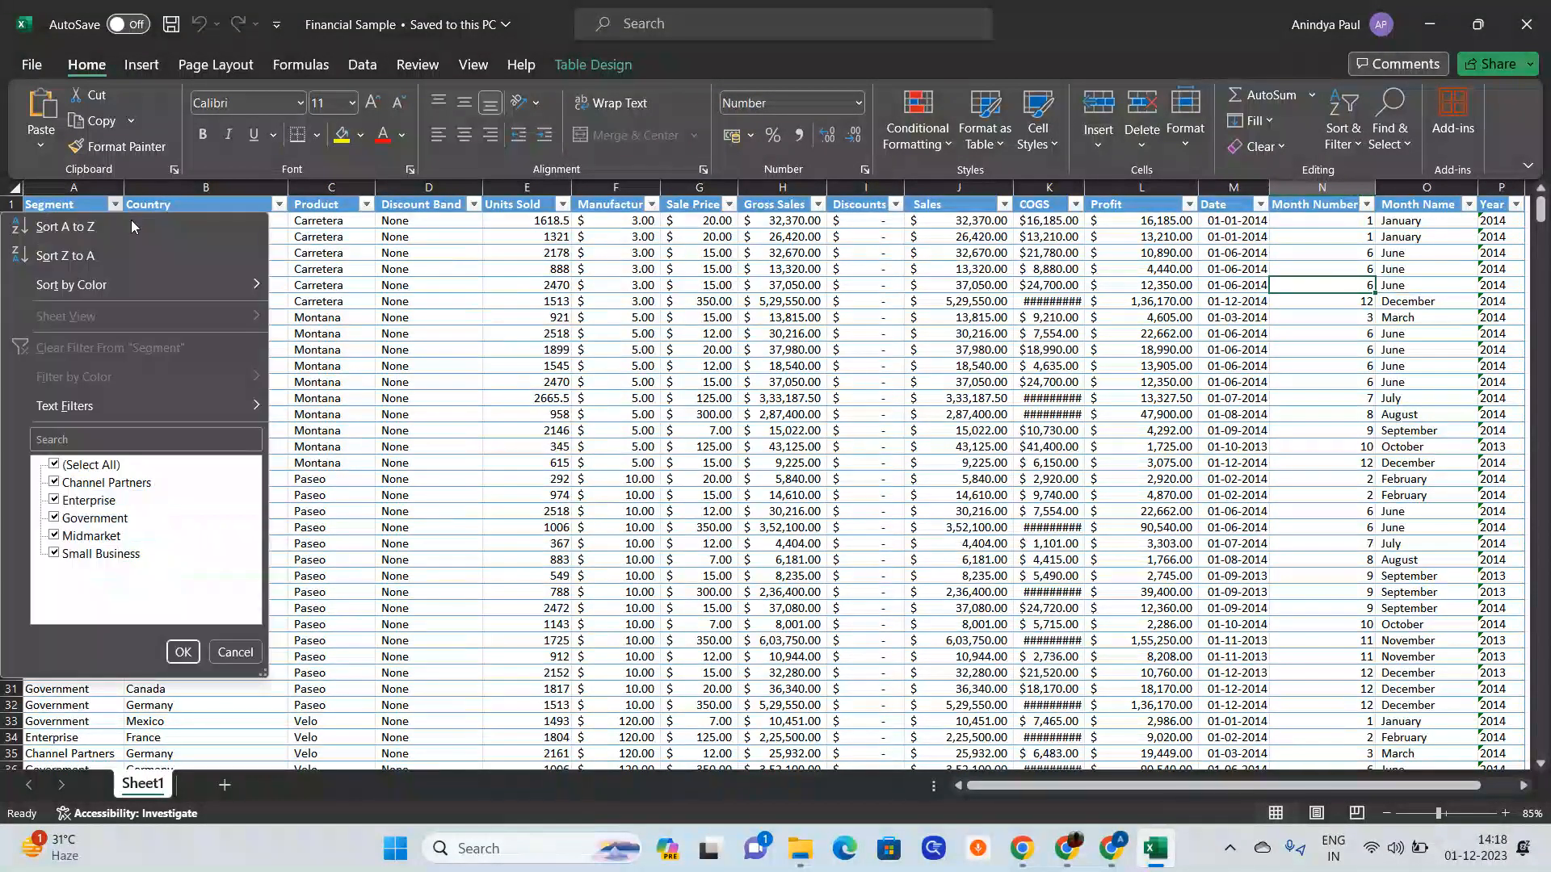
{"action": "left_click", "coordinate": [182, 653]}
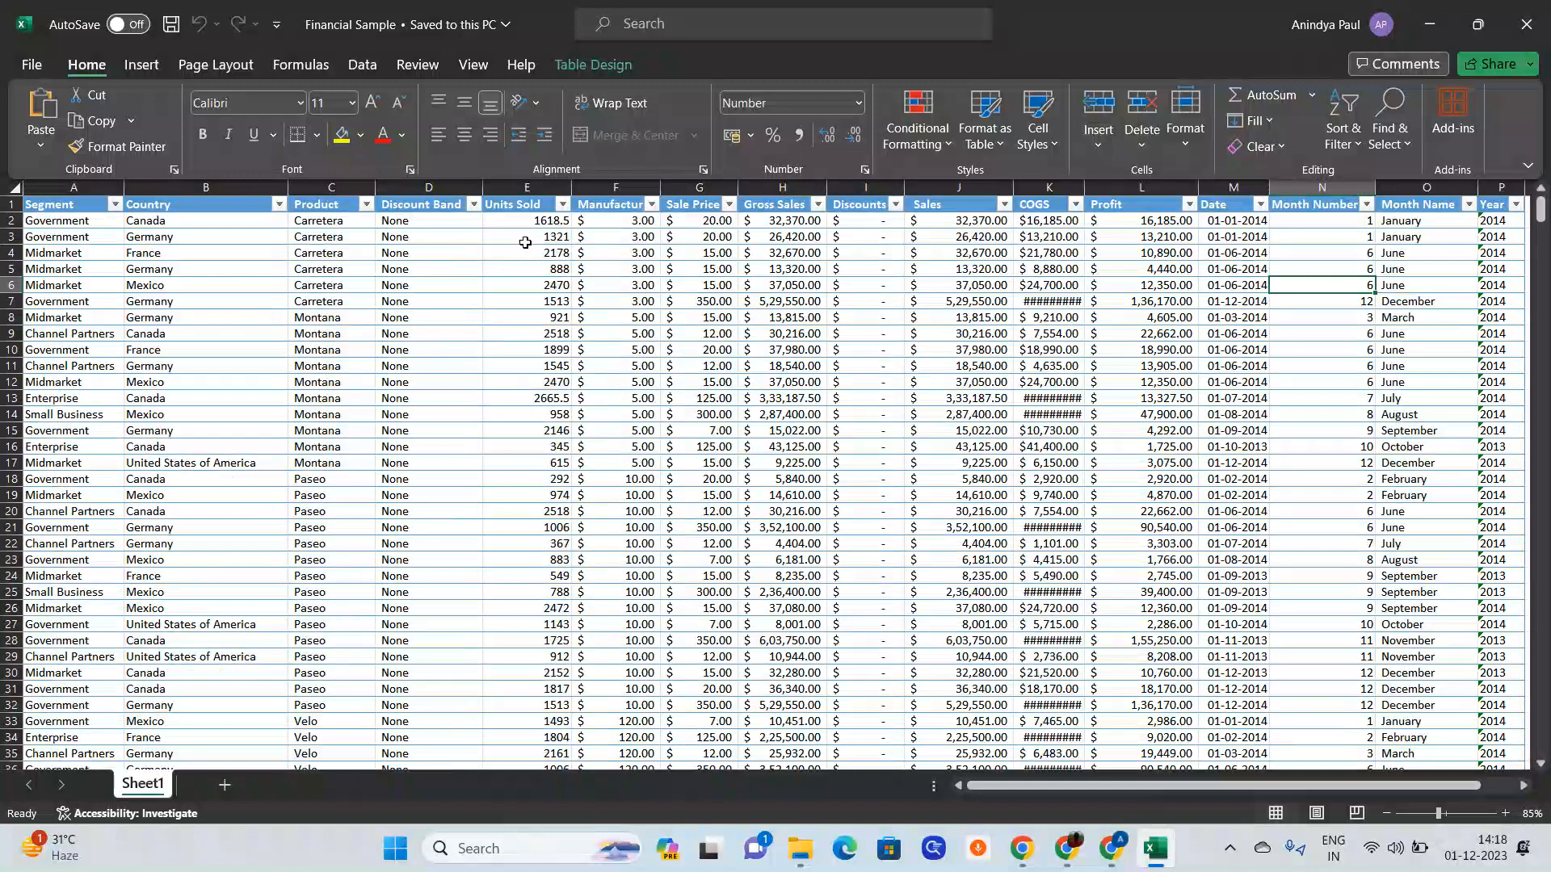
Examine the manufacturing price, sale price, gross sales, sales, COGS and profit columns and the Year column's filter values.
{"action": "left_click", "coordinate": [609, 205]}
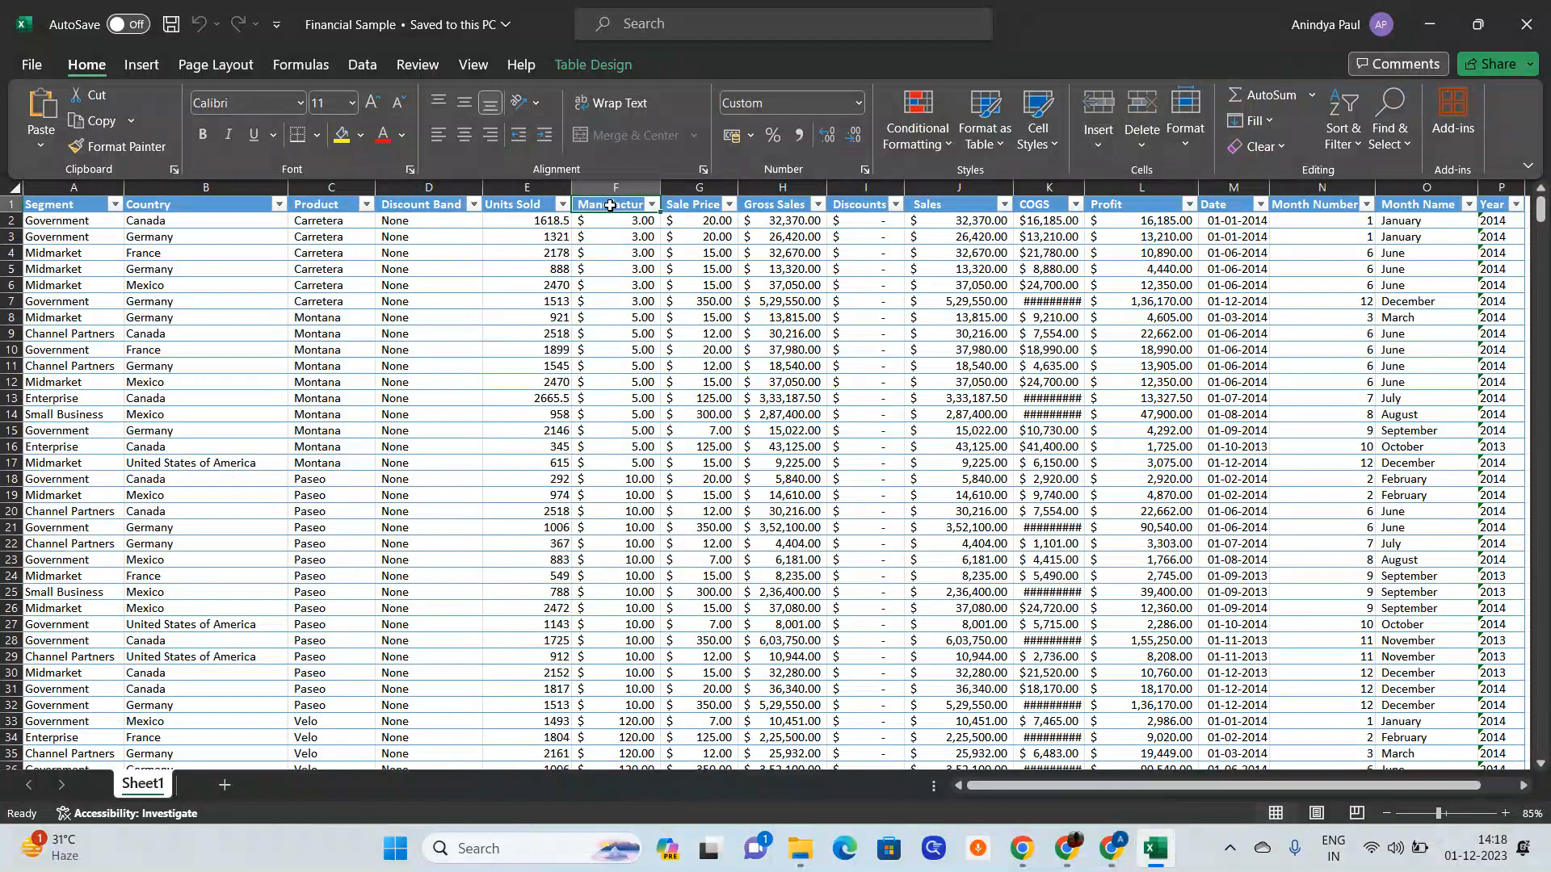
{"action": "left_click", "coordinate": [651, 205]}
{"action": "left_click", "coordinate": [653, 205]}
{"action": "left_click", "coordinate": [718, 285]}
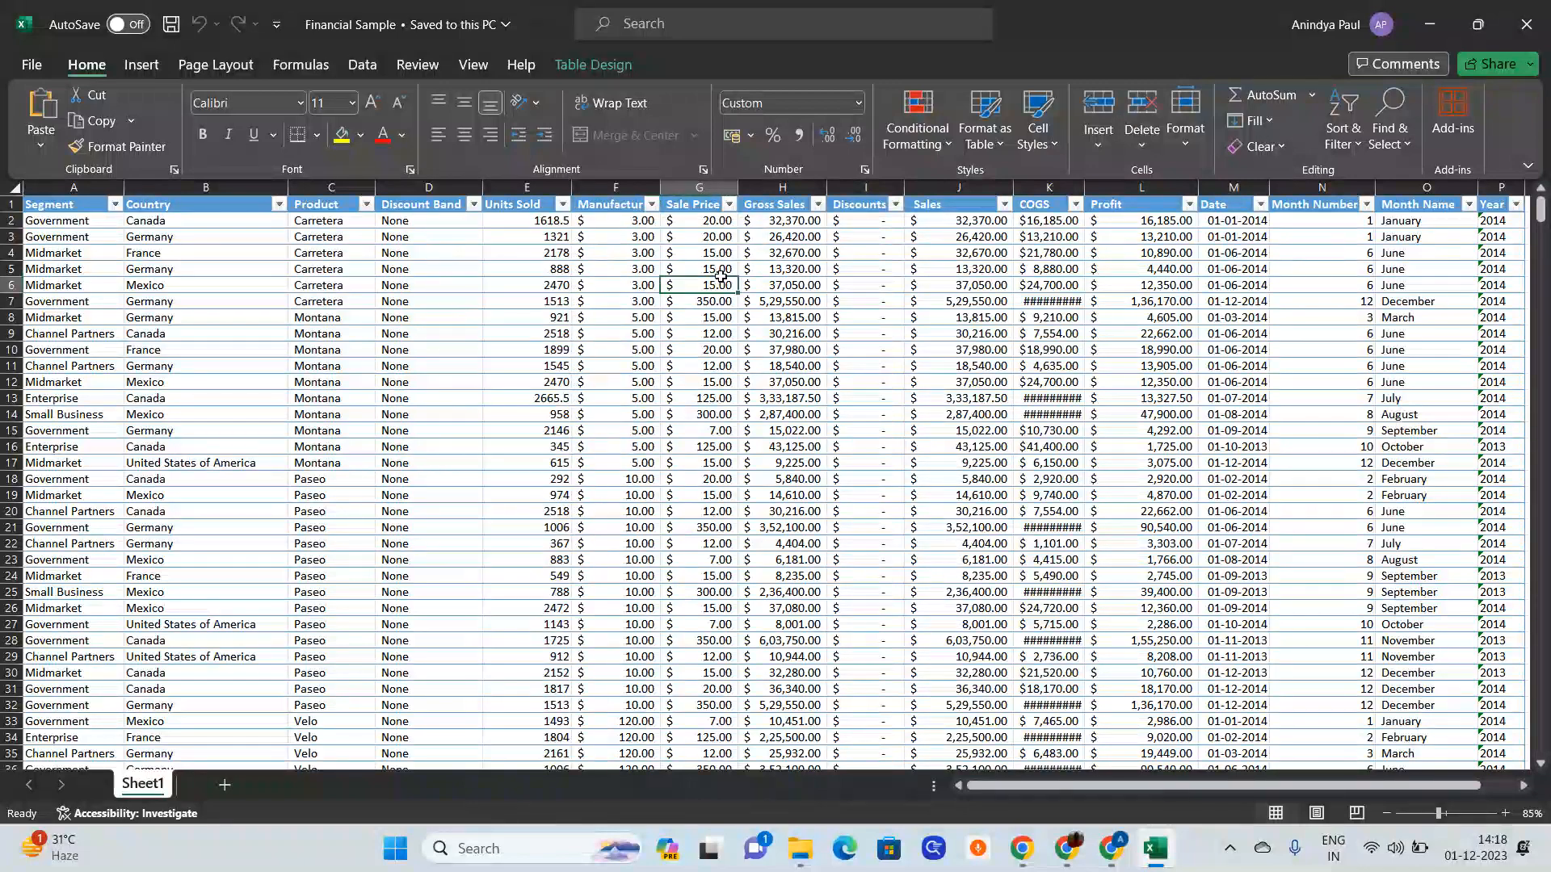
{"action": "left_click", "coordinate": [783, 222]}
{"action": "left_click", "coordinate": [965, 242]}
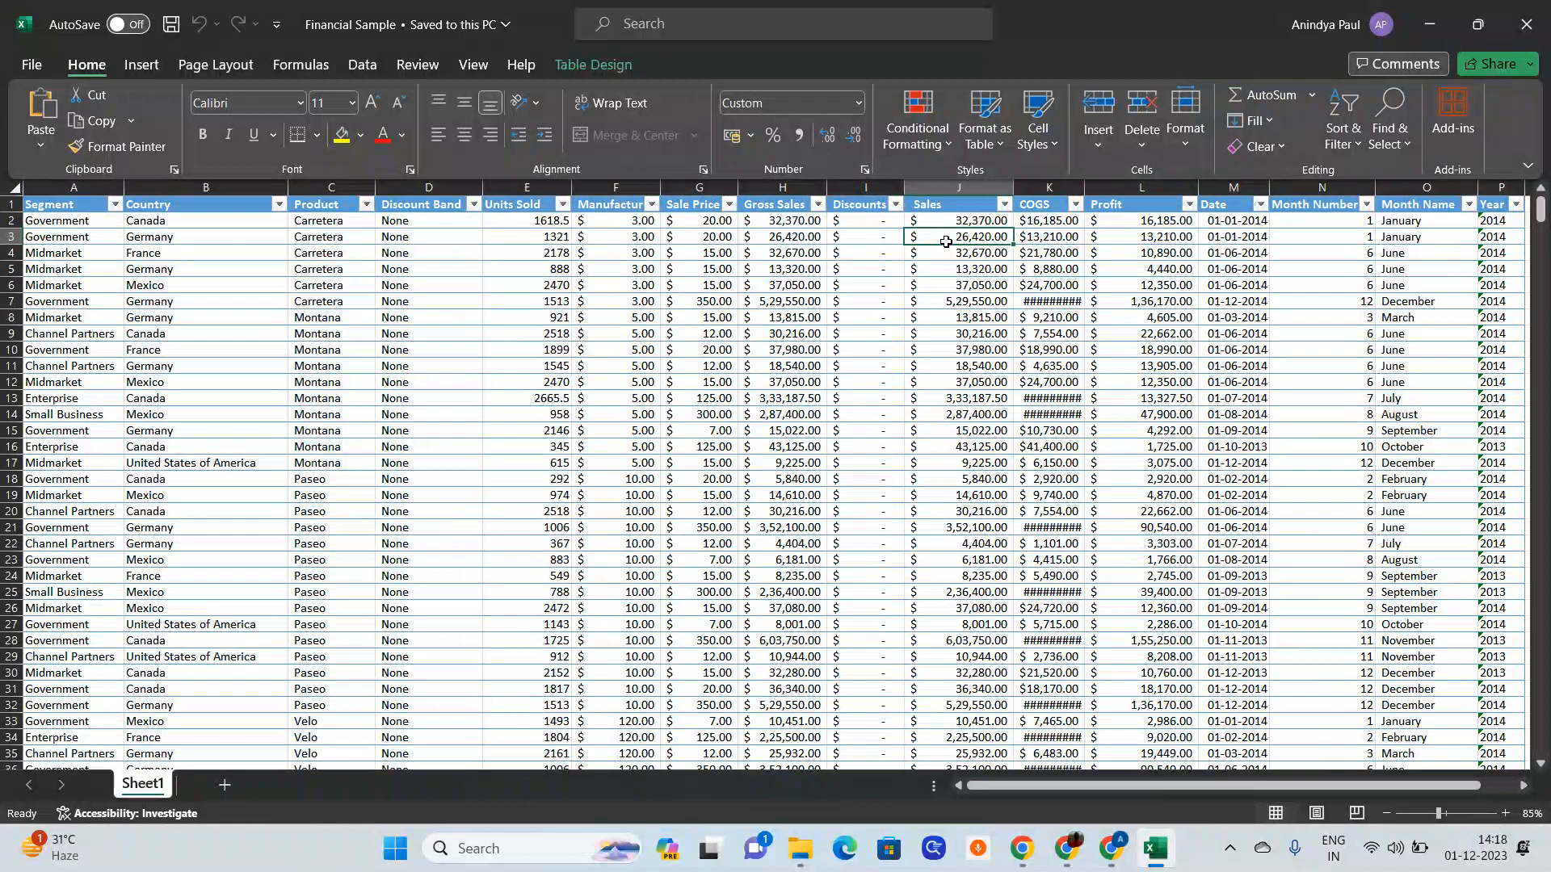
{"action": "left_click", "coordinate": [1023, 242]}
{"action": "left_click", "coordinate": [1125, 237]}
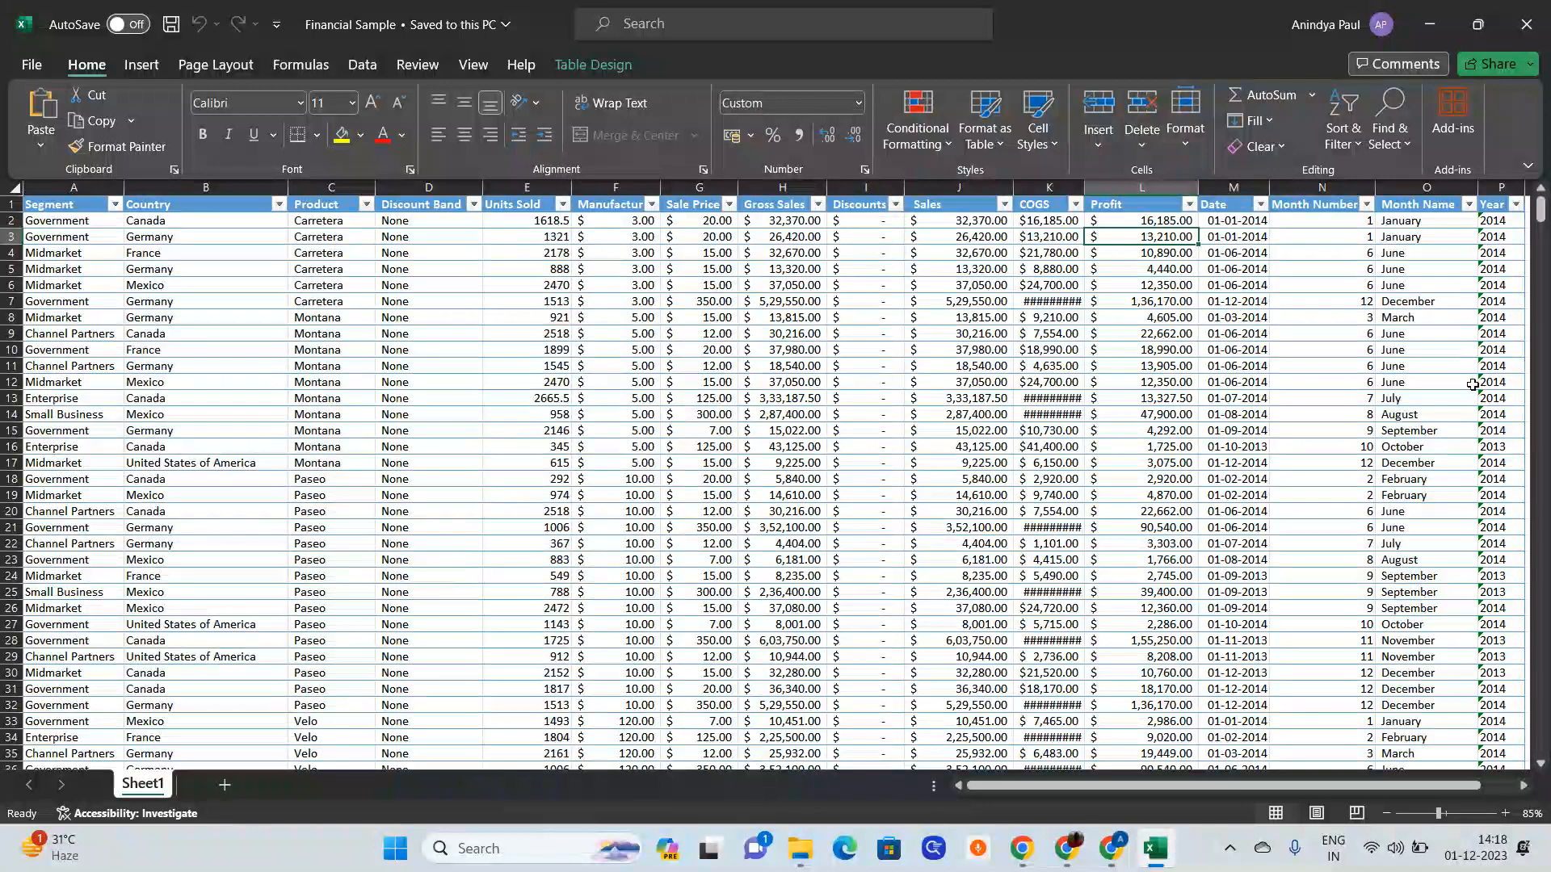
{"action": "left_click", "coordinate": [1516, 205]}
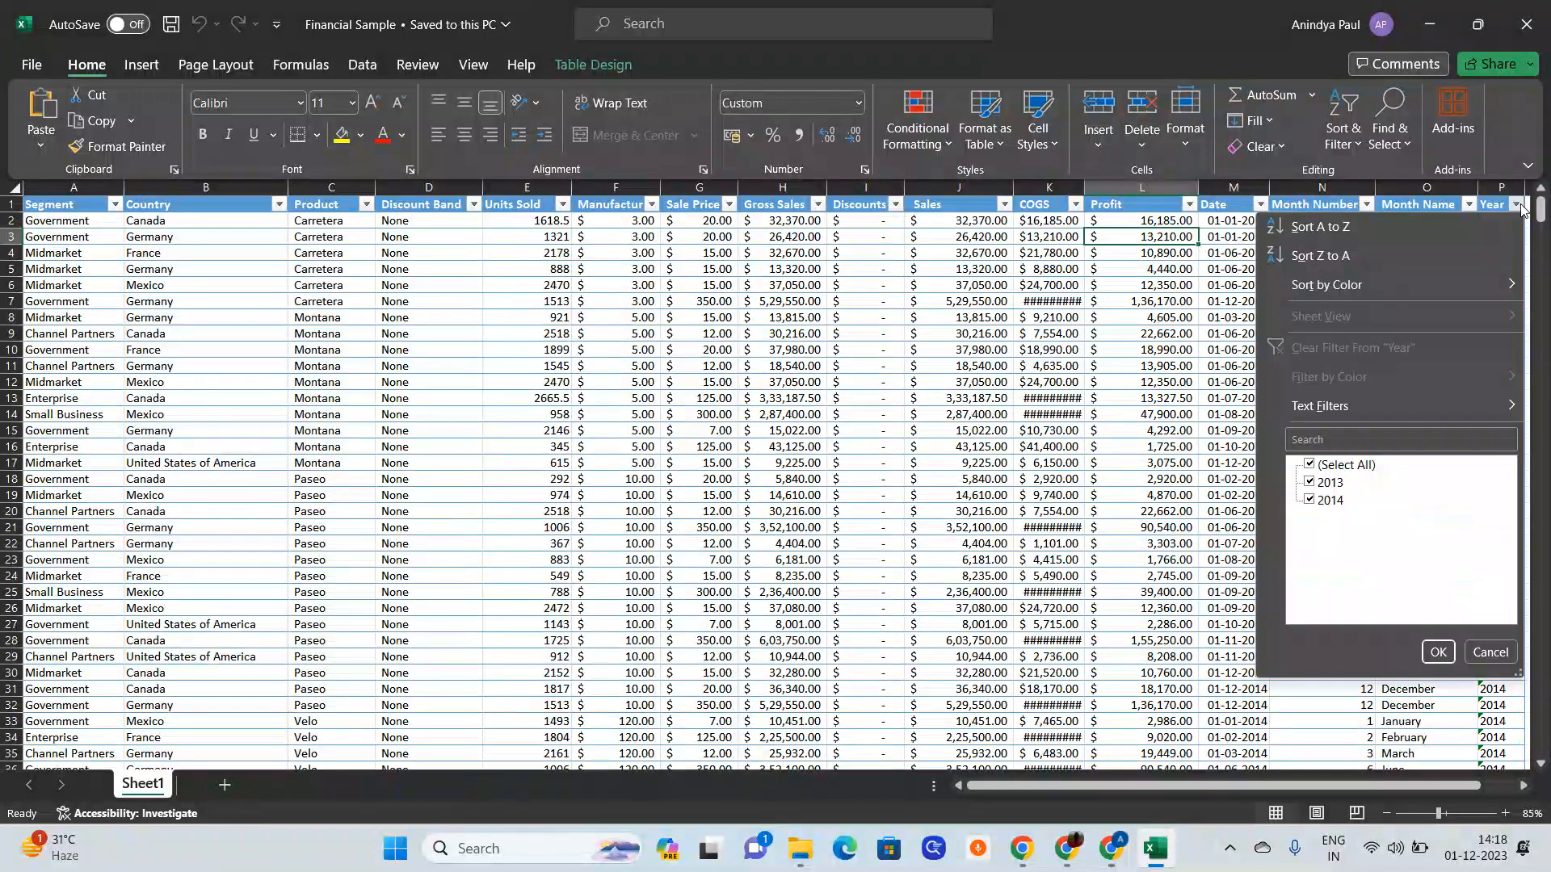
{"action": "left_click", "coordinate": [1032, 370]}
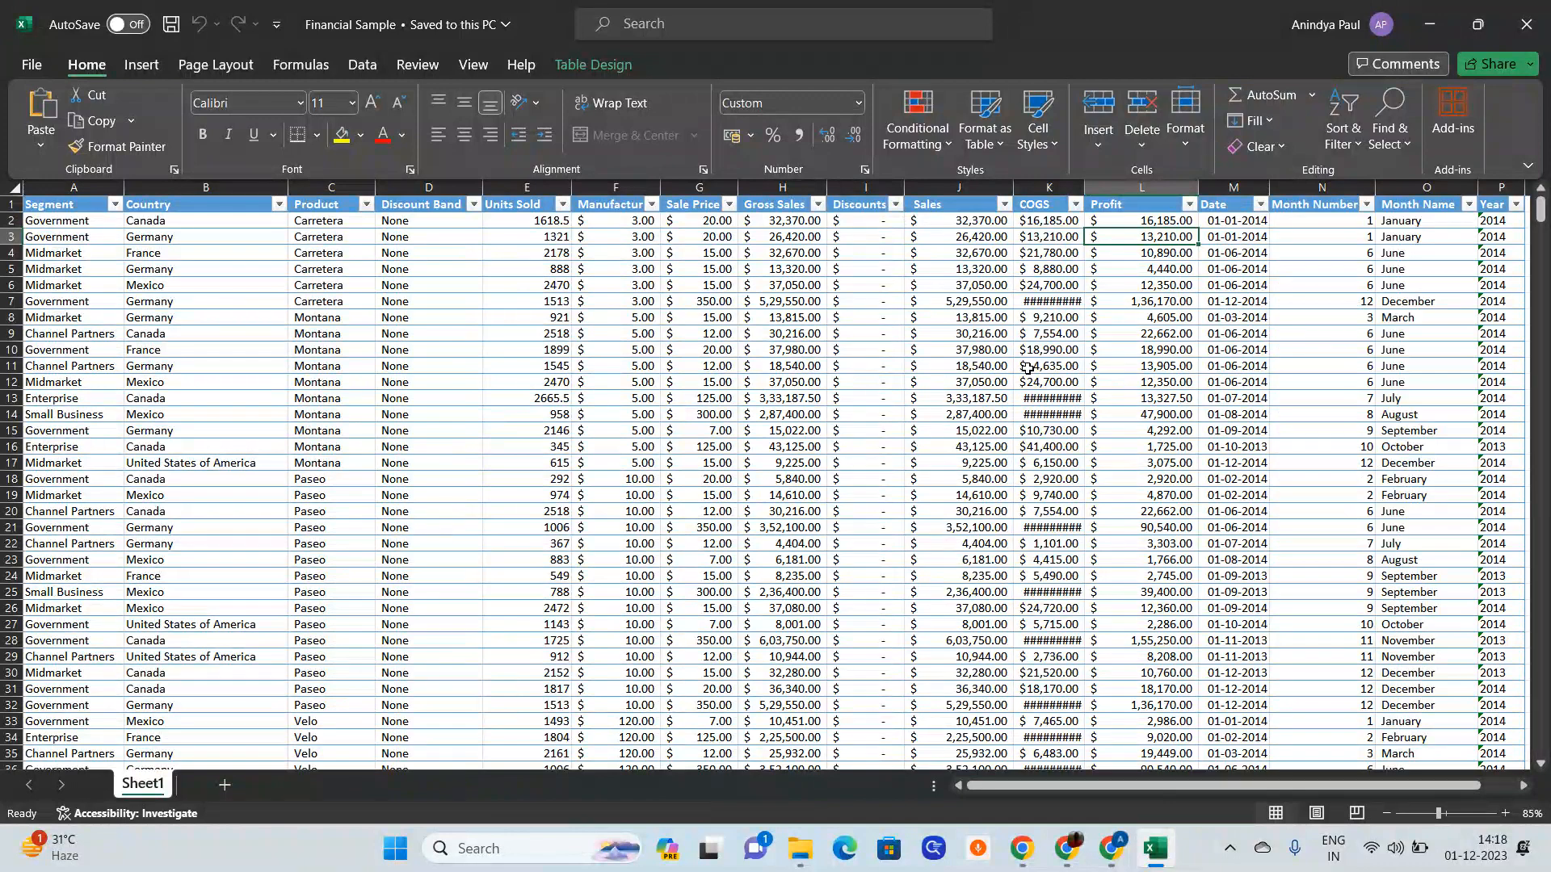
Switch back to the AICraft assistant in Chrome and upload the Financial Sample workbook from Downloads to the chat.
{"action": "left_click", "coordinate": [1104, 850]}
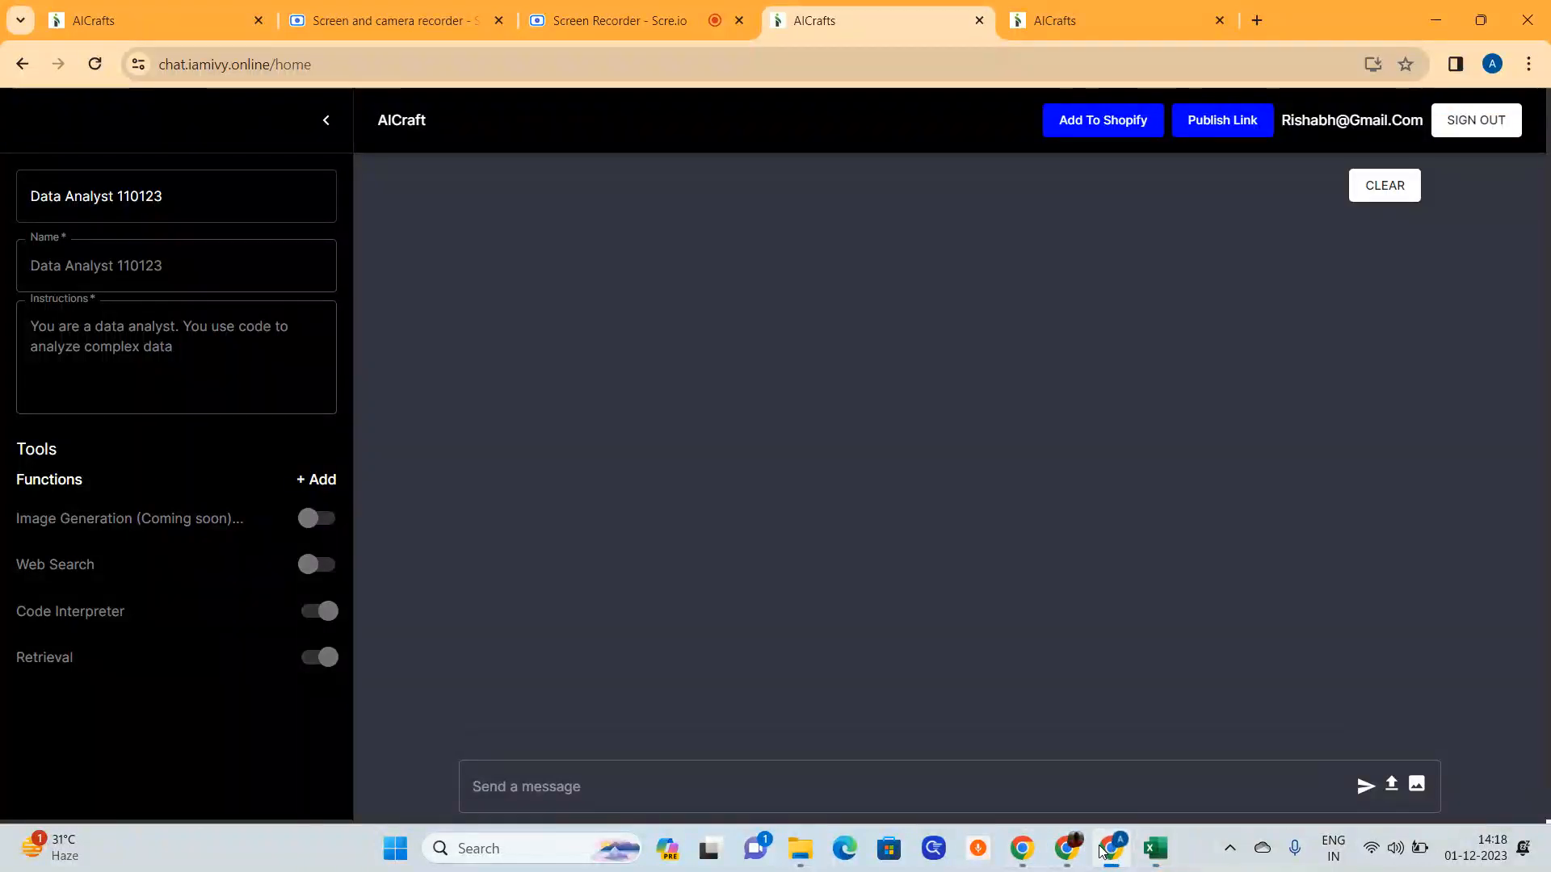
{"action": "left_click", "coordinate": [1391, 790]}
{"action": "scroll", "coordinate": [952, 356], "scroll_direction": "down", "scroll_amount": 3}
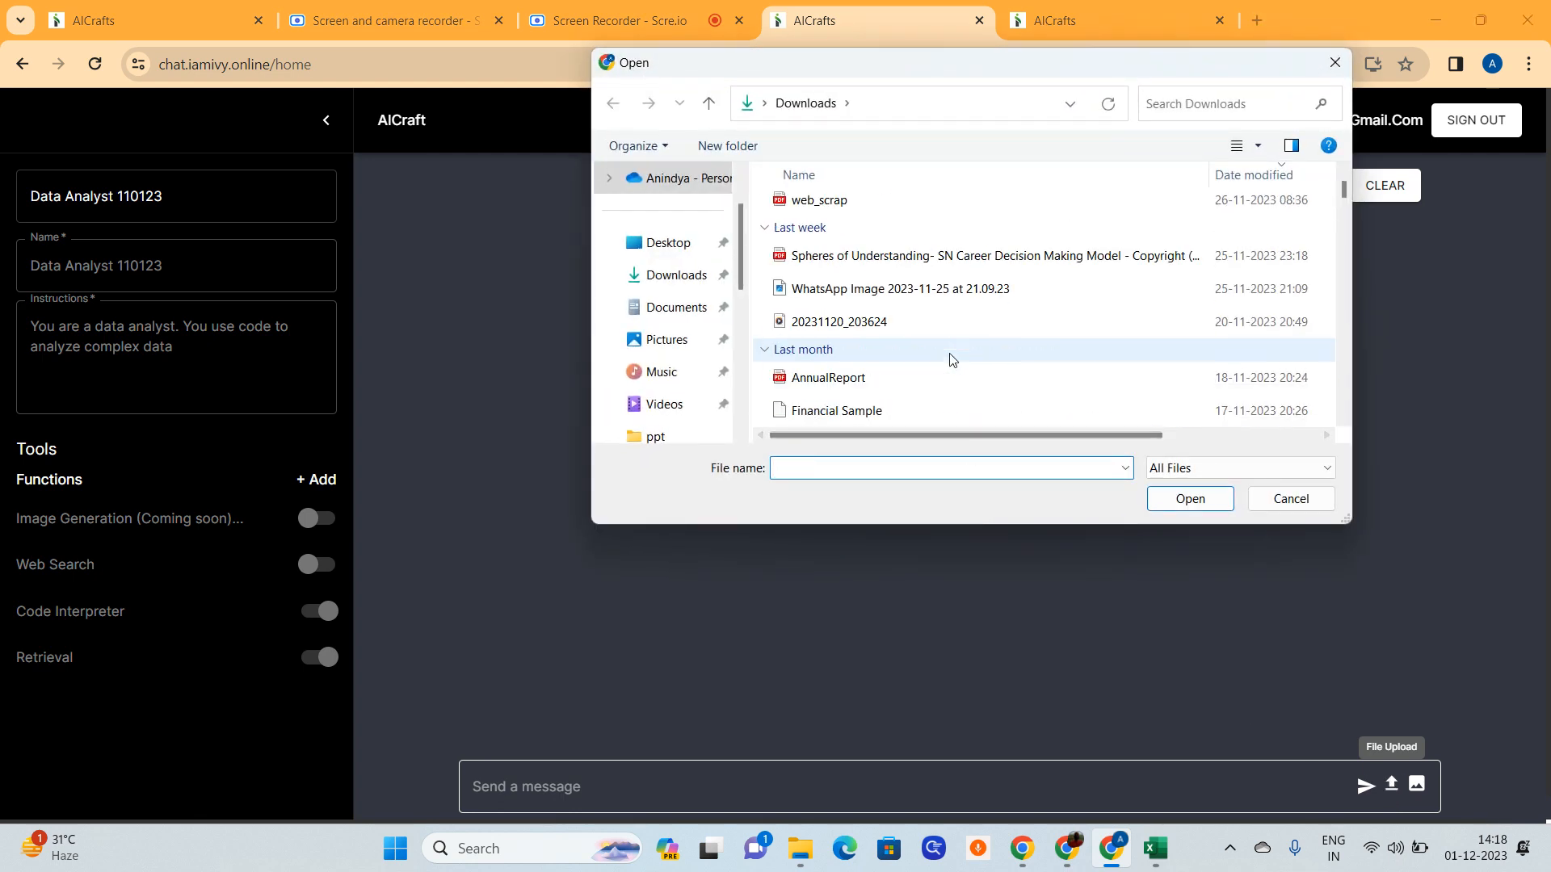
{"action": "left_click", "coordinate": [862, 314]}
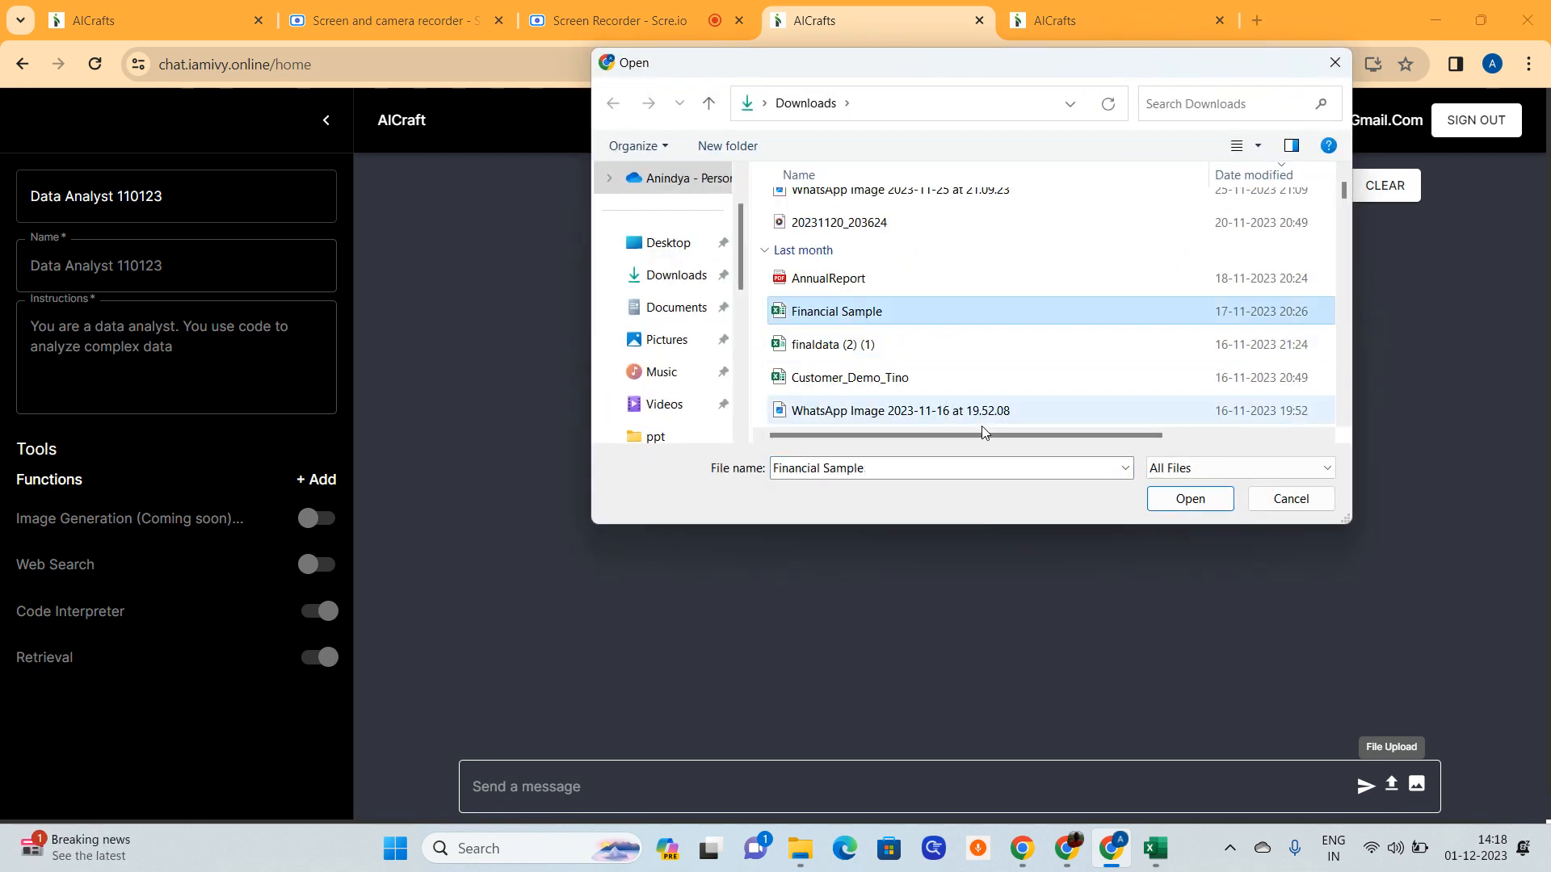
{"action": "left_click", "coordinate": [1159, 500]}
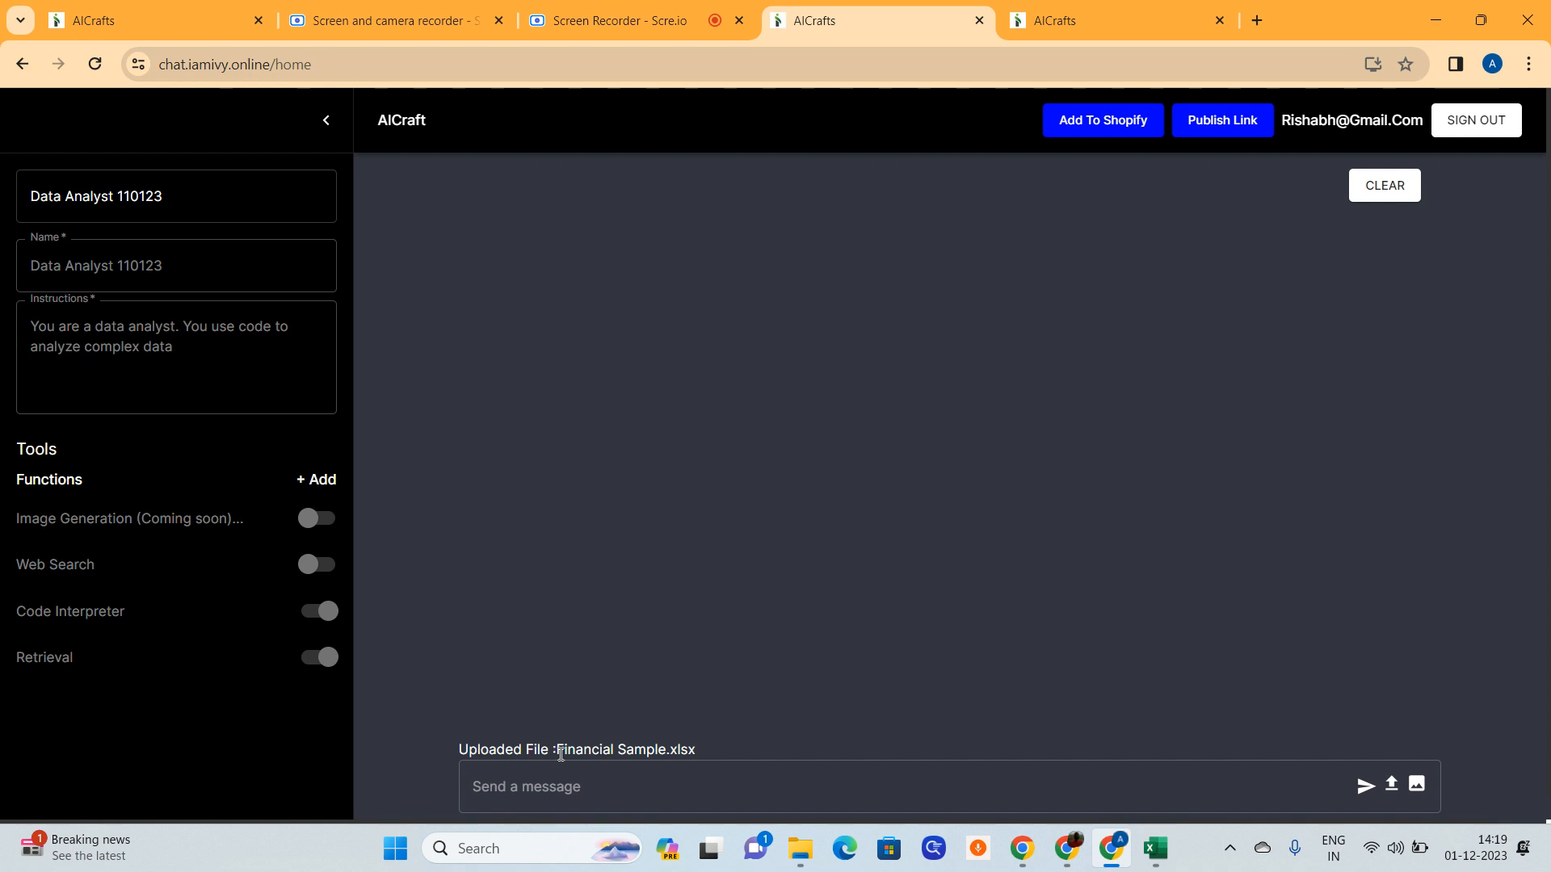
Send the assistant the message "Draw a stack chart to show countrywise Sales in 2014".
{"action": "left_click", "coordinate": [637, 779]}
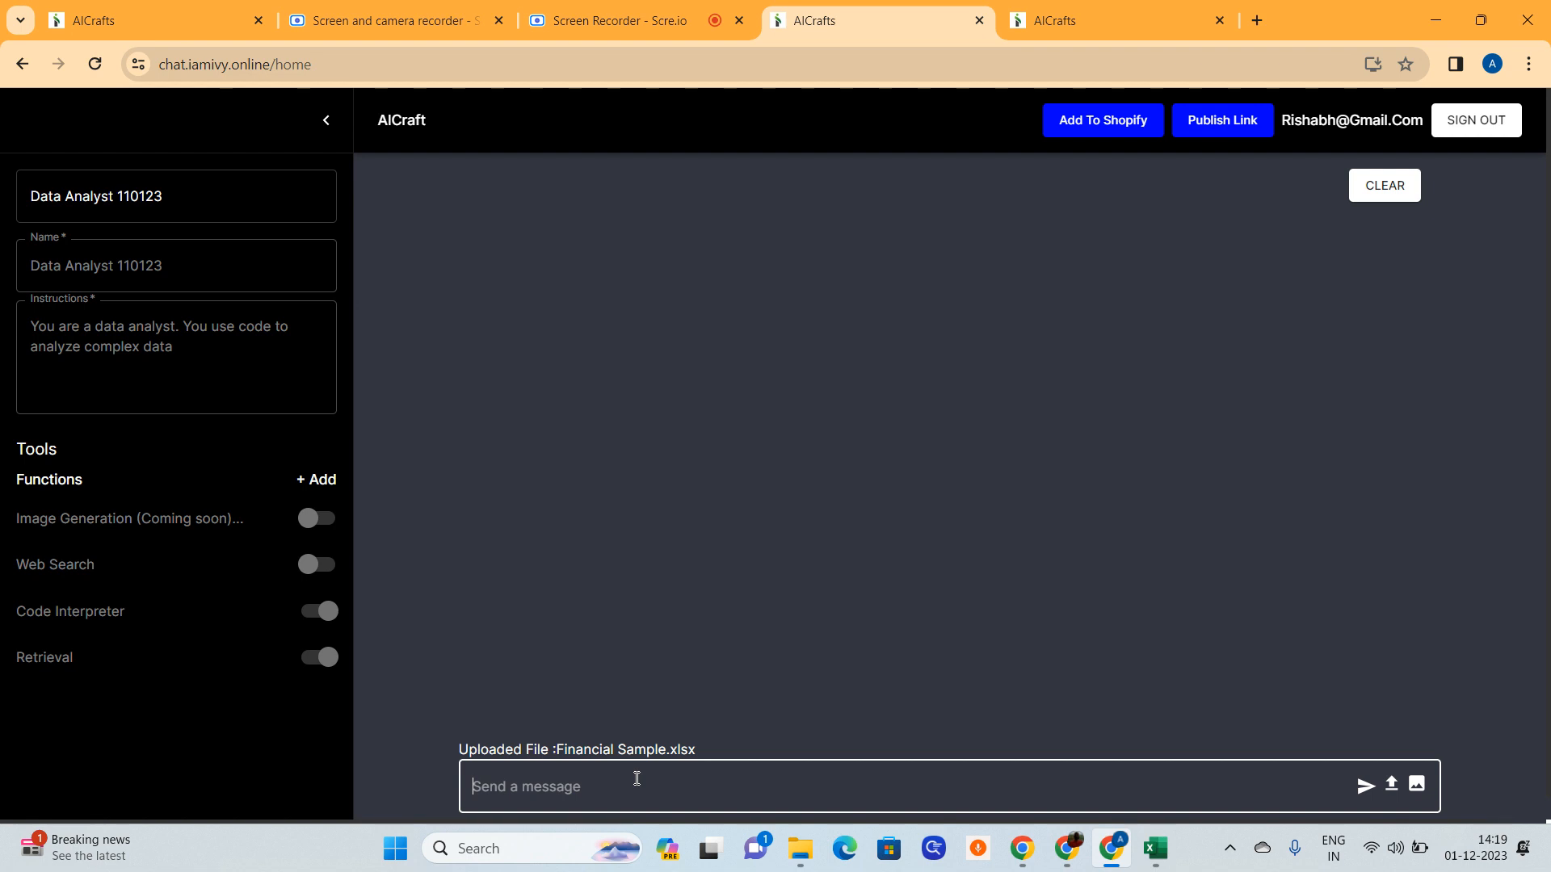
{"action": "type", "text": "D"}
{"action": "type", "text": "raw a gr"}
{"action": "key", "text": "BackSpace"}
{"action": "key", "text": "BackSpace"}
{"action": "type", "text": "stach chart"}
{"action": "key", "text": "BackSpace"}
{"action": "key", "text": "BackSpace"}
{"action": "key", "text": "BackSpace"}
{"action": "key", "text": "BackSpace"}
{"action": "key", "text": "BackSpace"}
{"action": "type", "text": "k chart to show countrywise "}
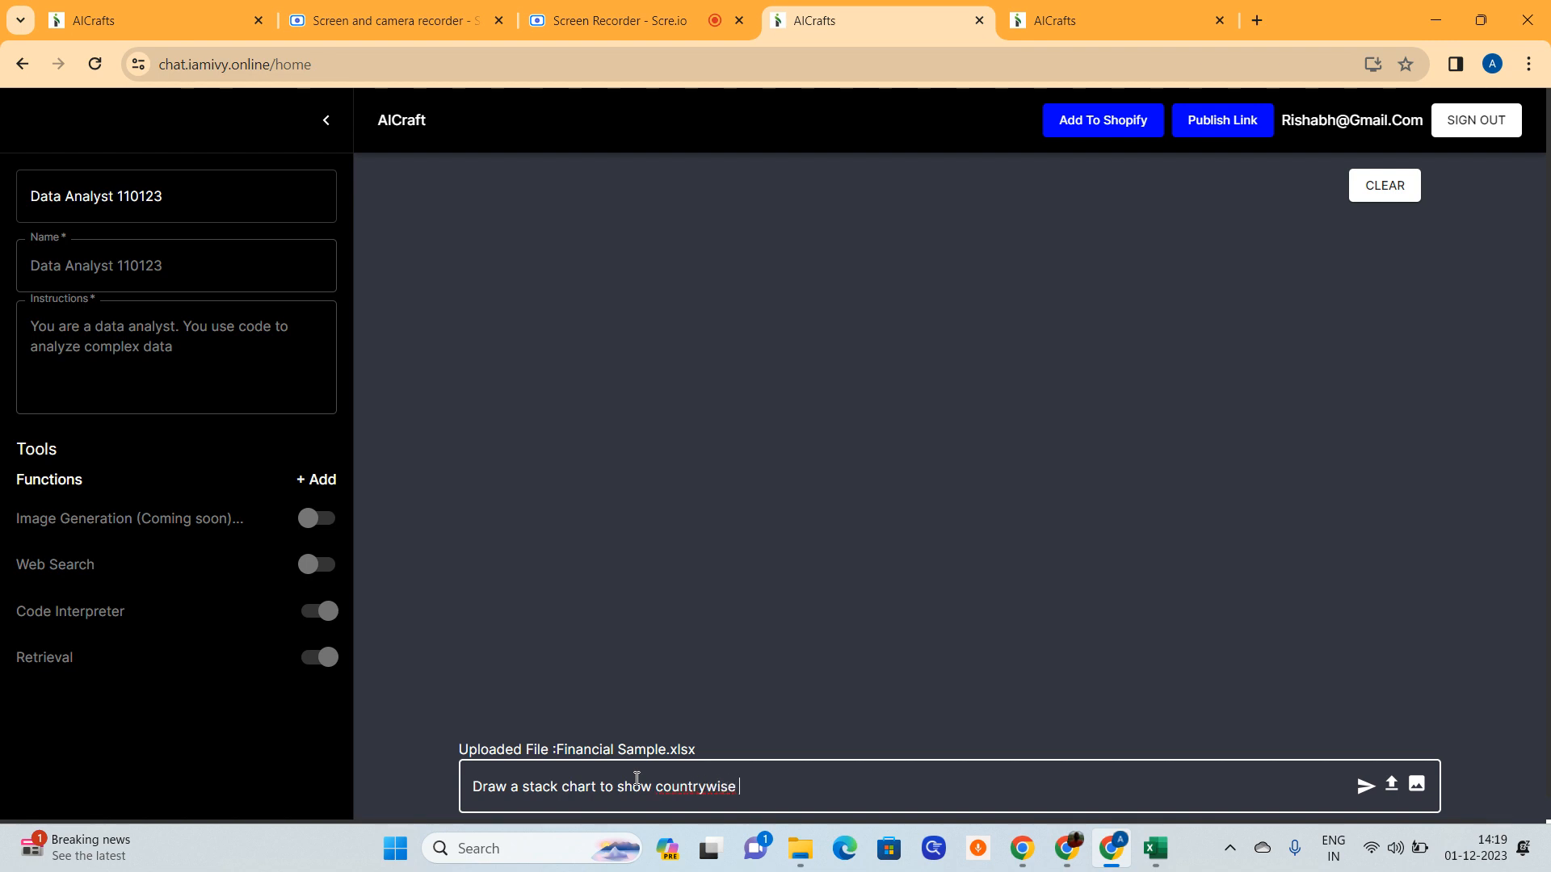
{"action": "type", "text": "Sales in 2014"}
{"action": "left_click", "coordinate": [1364, 789]}
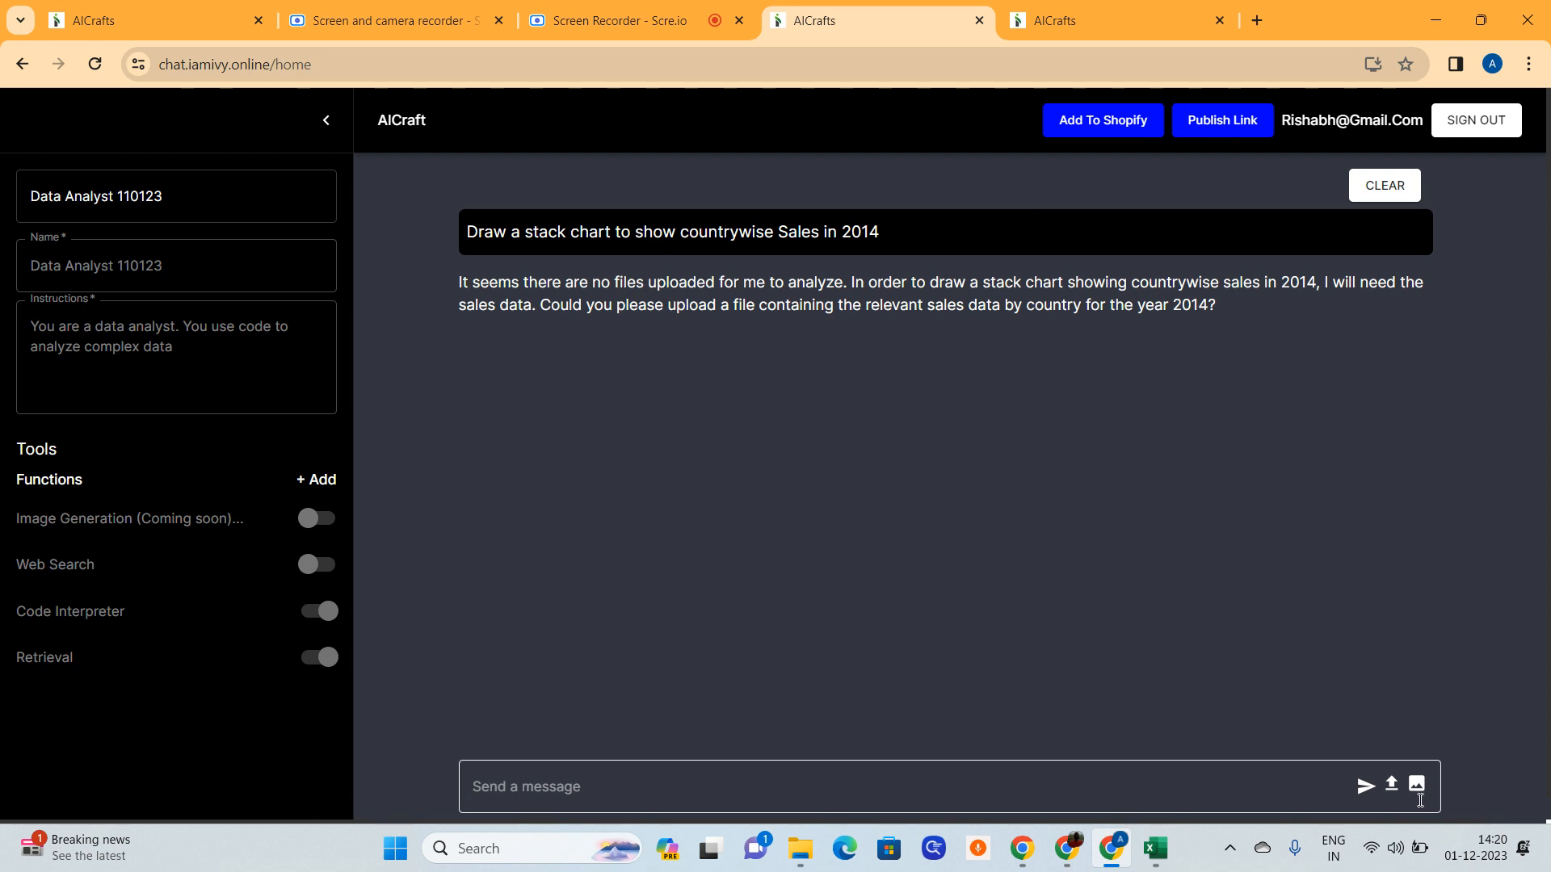
Upload the Financial Sample workbook to the chat again and send it with the message "Here you go".
{"action": "left_click", "coordinate": [1393, 786]}
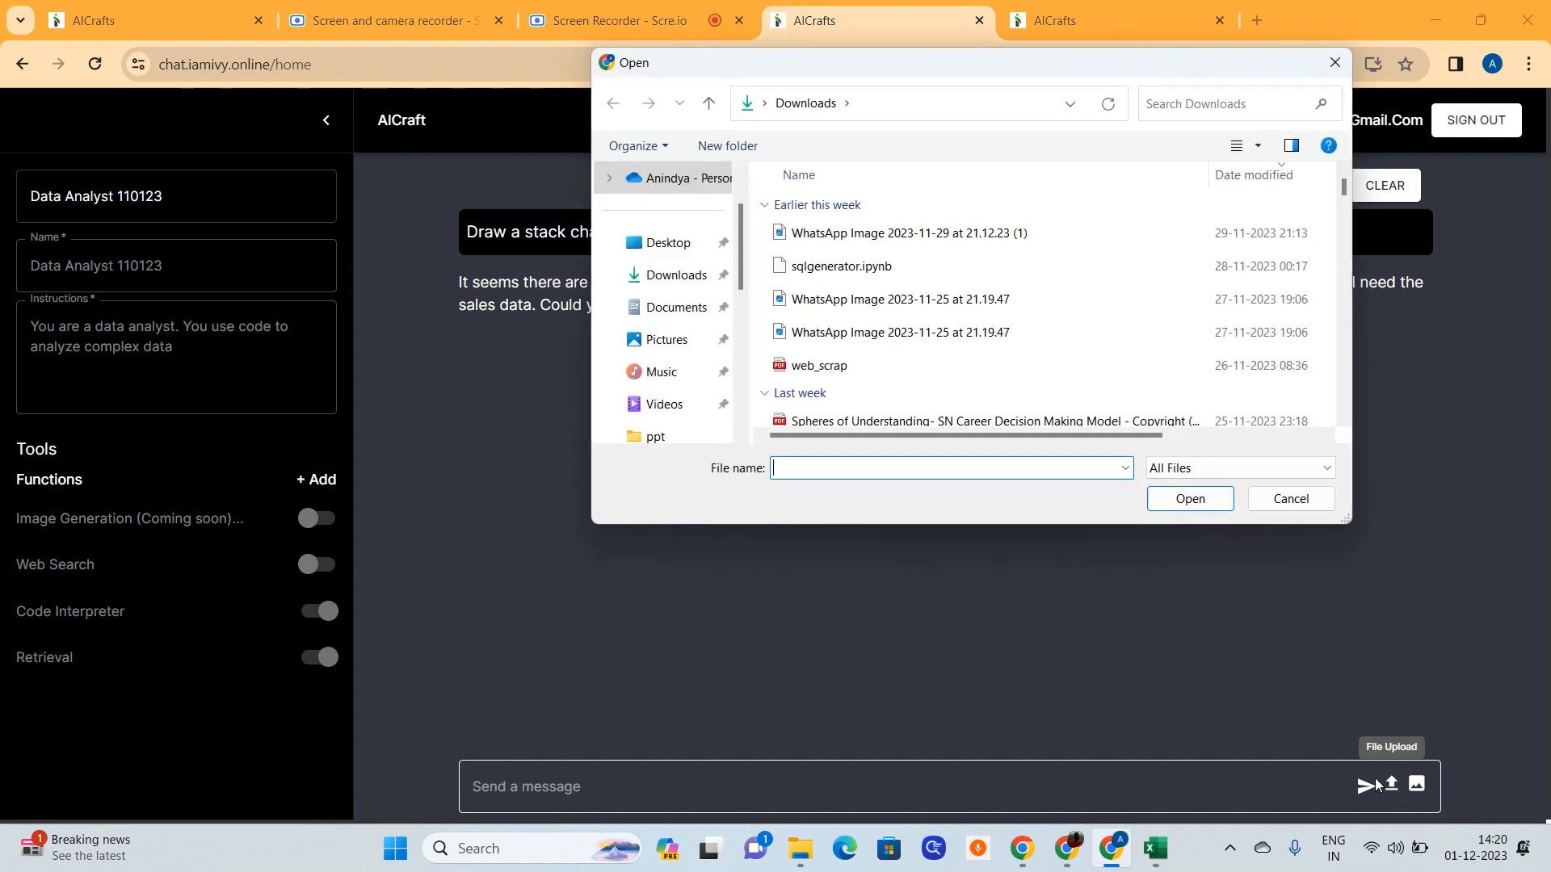
{"action": "scroll", "coordinate": [929, 355], "scroll_direction": "down", "scroll_amount": 4}
{"action": "scroll", "coordinate": [926, 271], "scroll_direction": "down", "scroll_amount": 2}
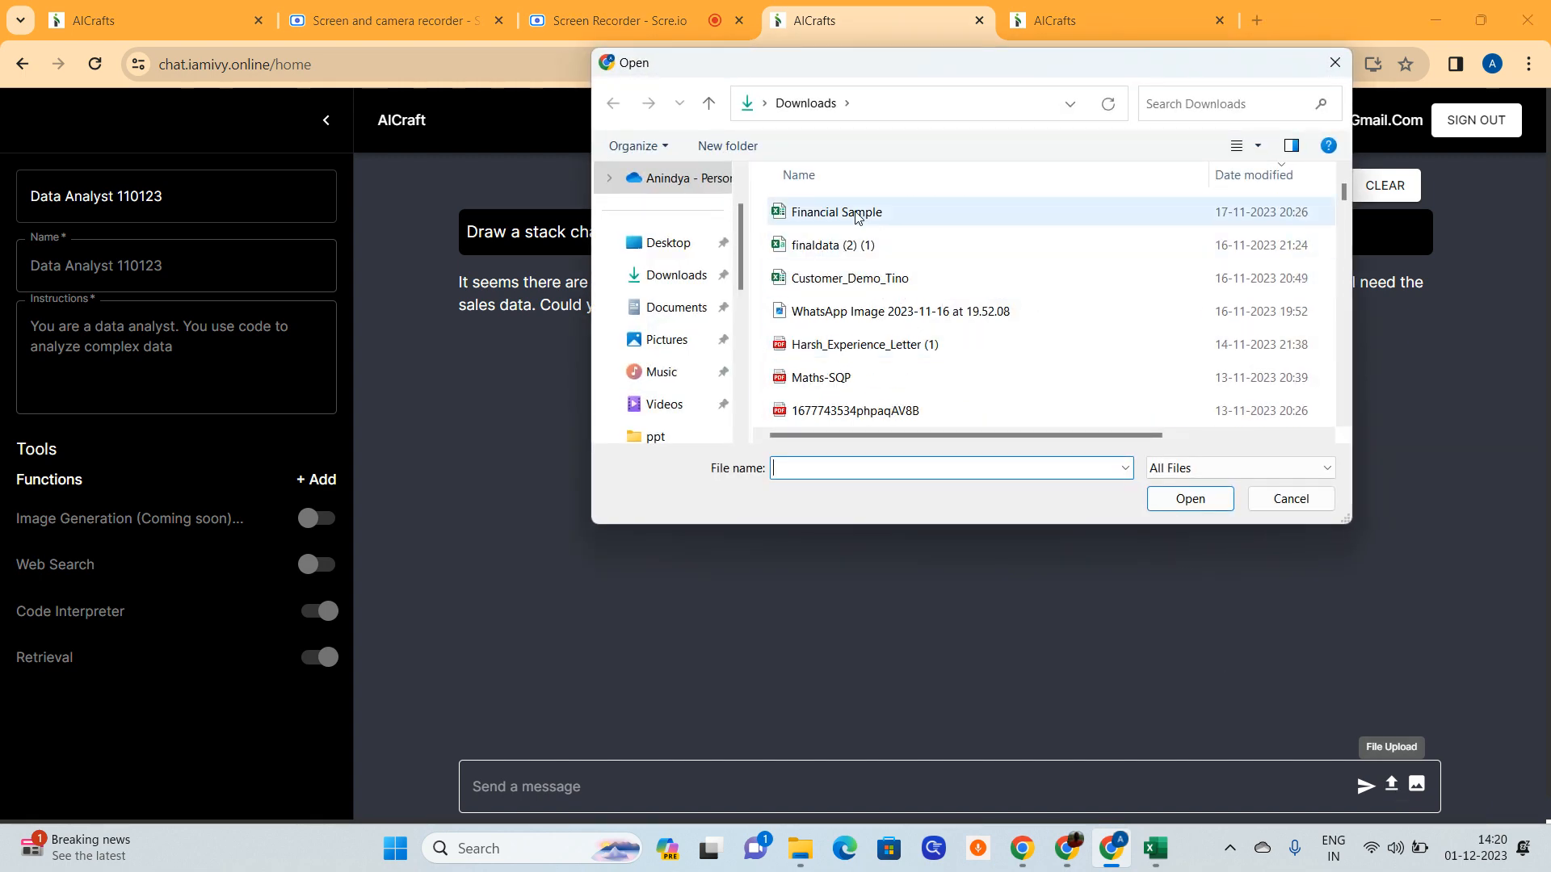
{"action": "left_click", "coordinate": [884, 212]}
{"action": "left_click", "coordinate": [1188, 499]}
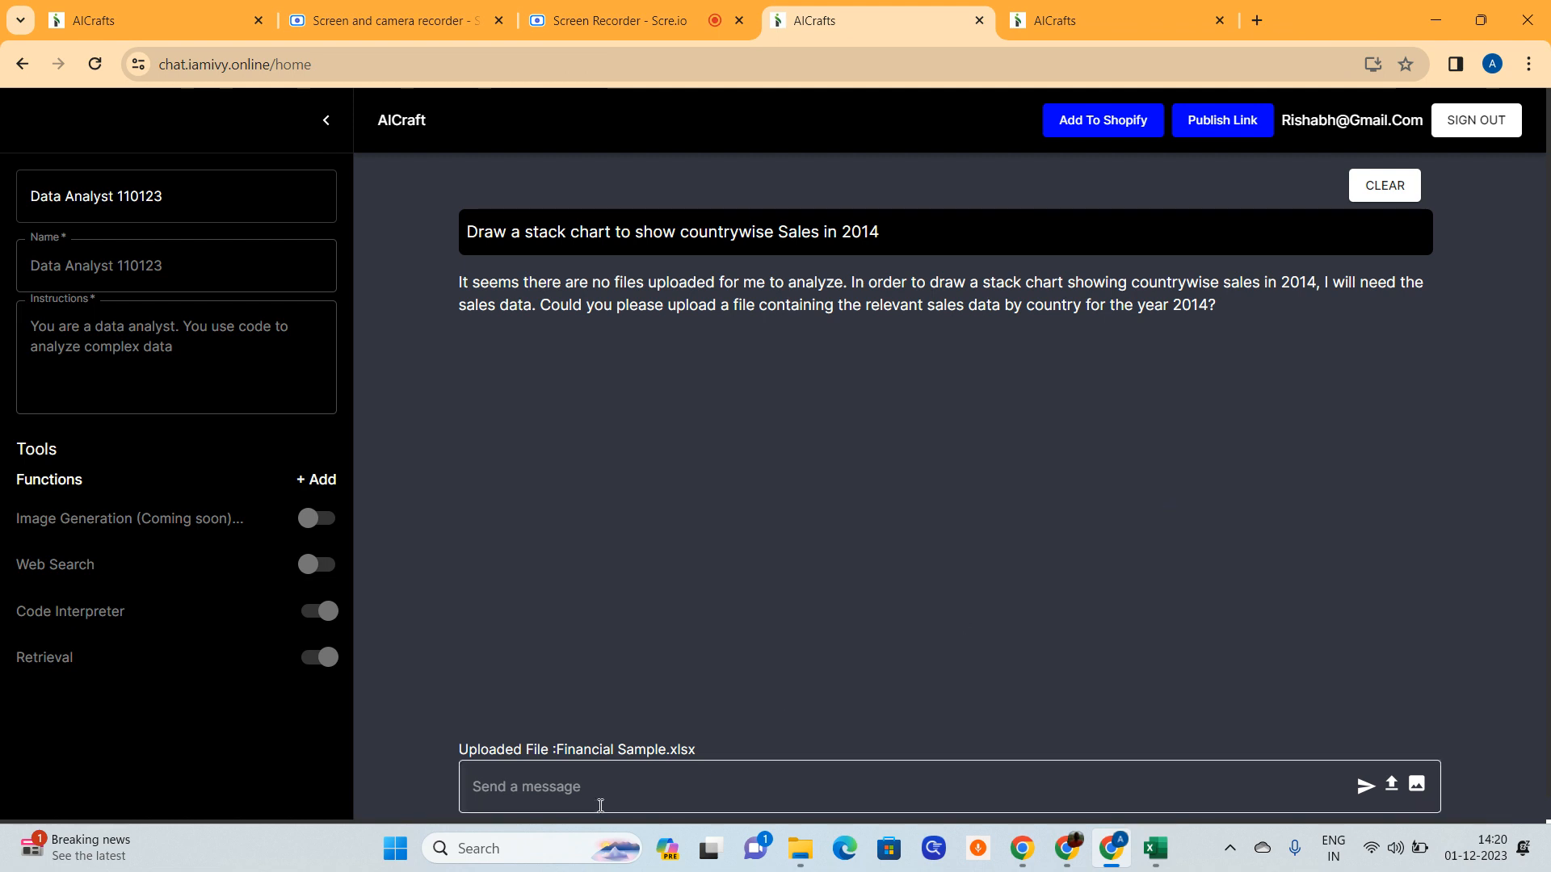
{"action": "left_click", "coordinate": [549, 789]}
{"action": "type", "text": "Here you go"}
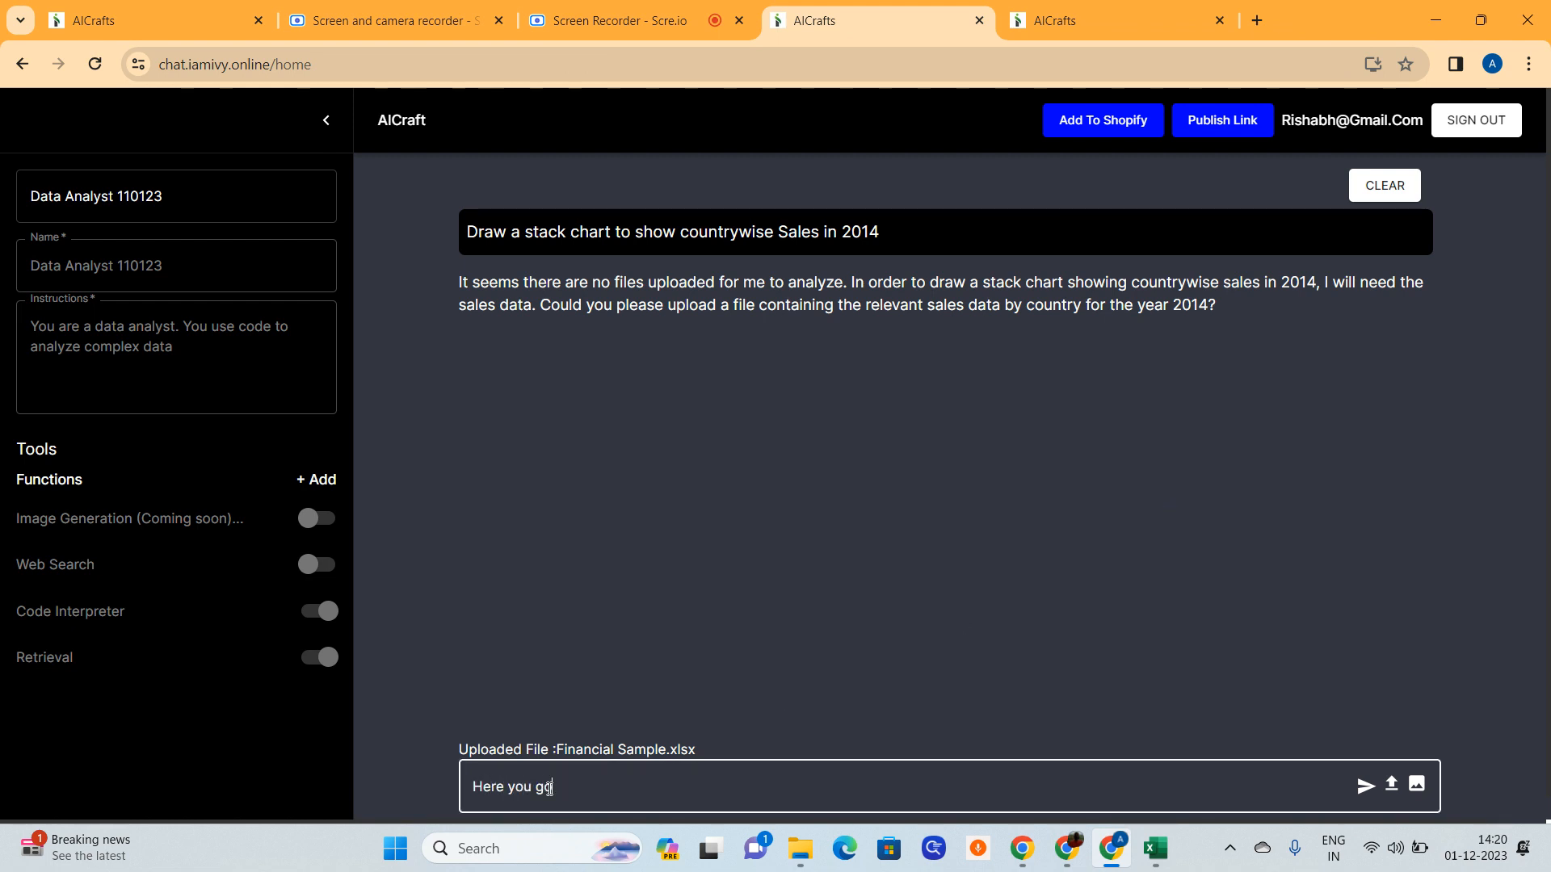
{"action": "left_click", "coordinate": [1364, 786]}
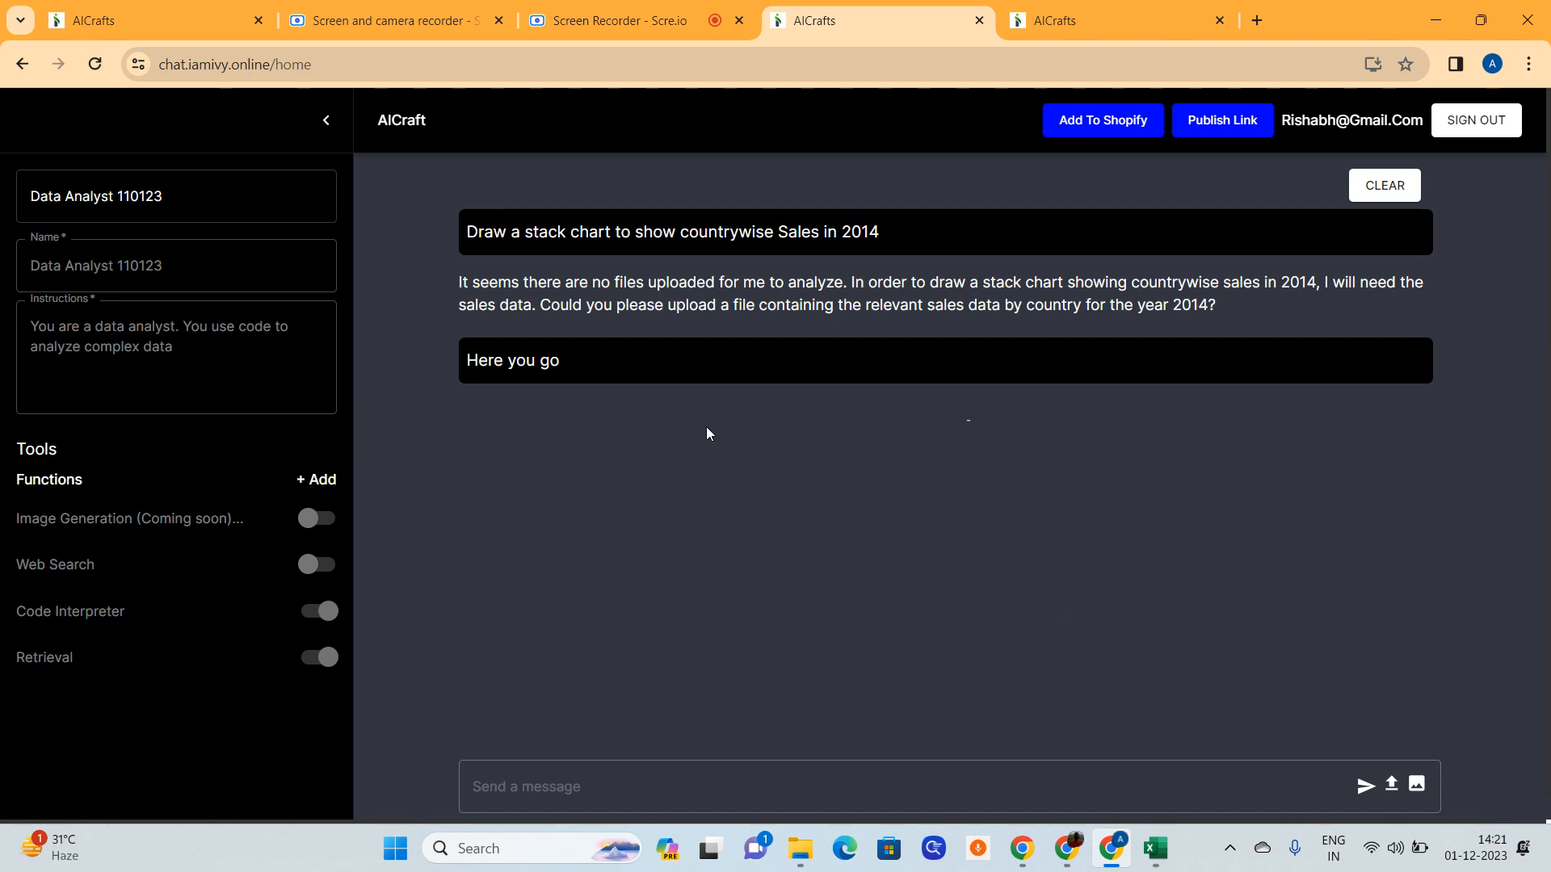
Examine the country-wise 2014 sales stack chart, its legend and month axis, and the assistant's explanation in the chat.
{"action": "left_click", "coordinate": [609, 15]}
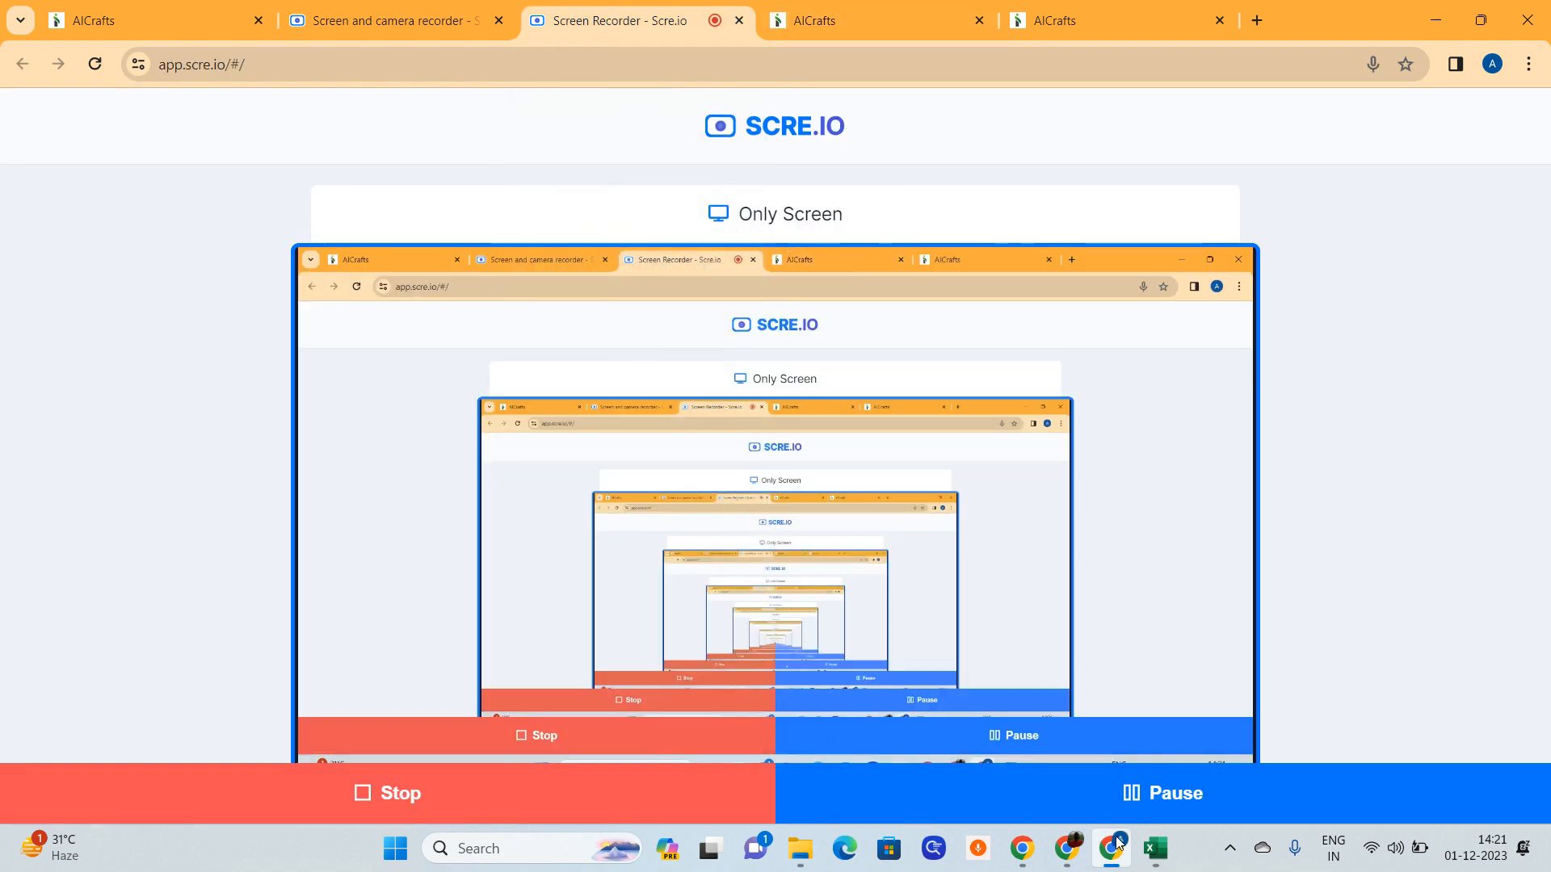
{"action": "left_click", "coordinate": [822, 8]}
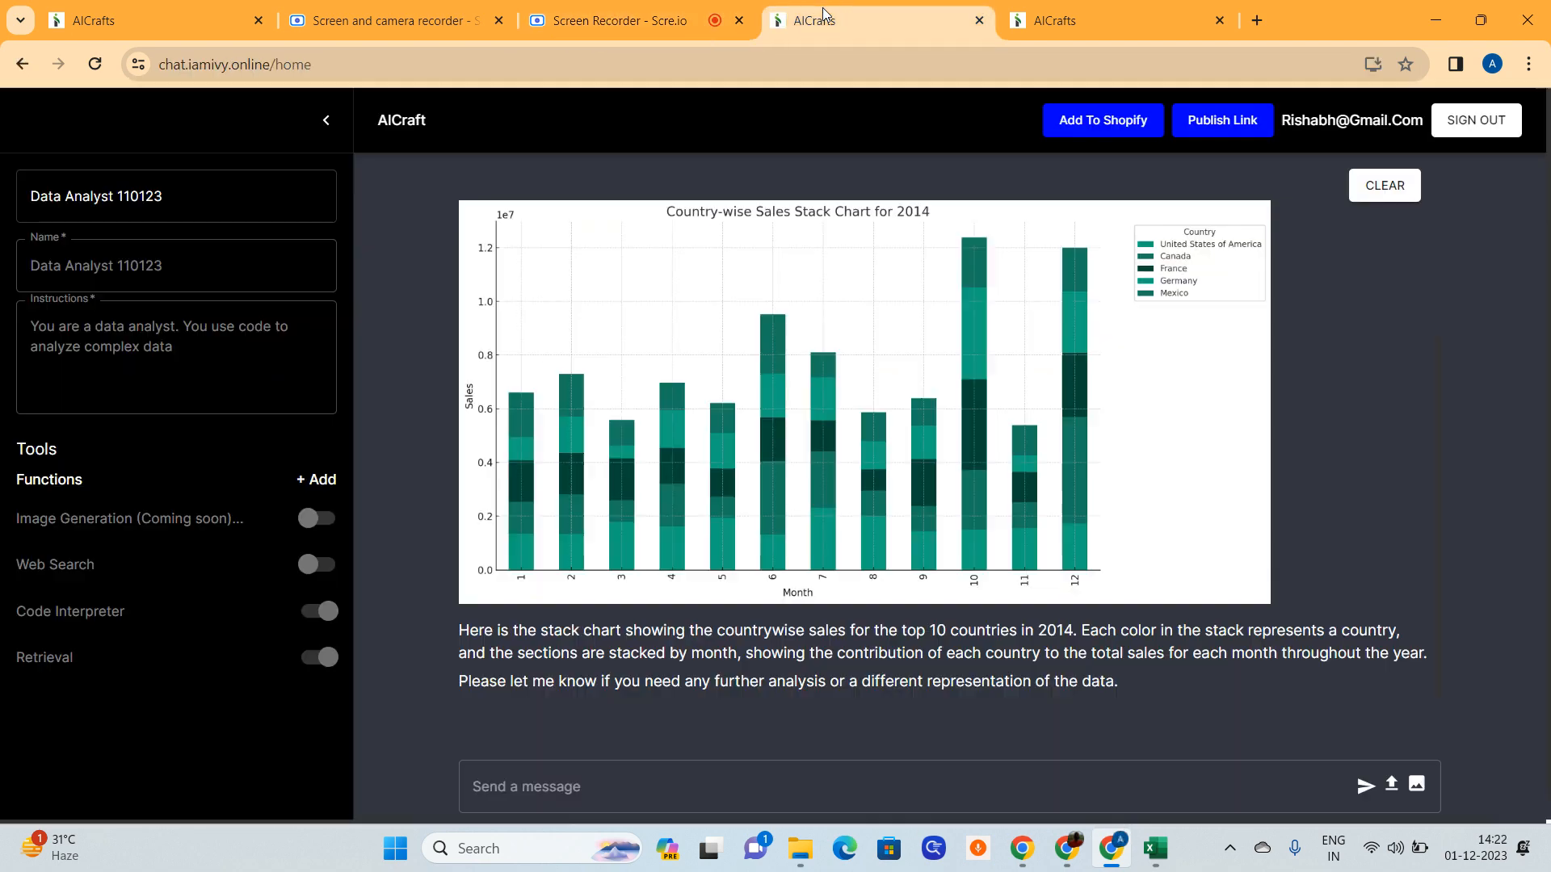
{"action": "scroll", "coordinate": [1076, 510], "scroll_direction": "up", "scroll_amount": 3}
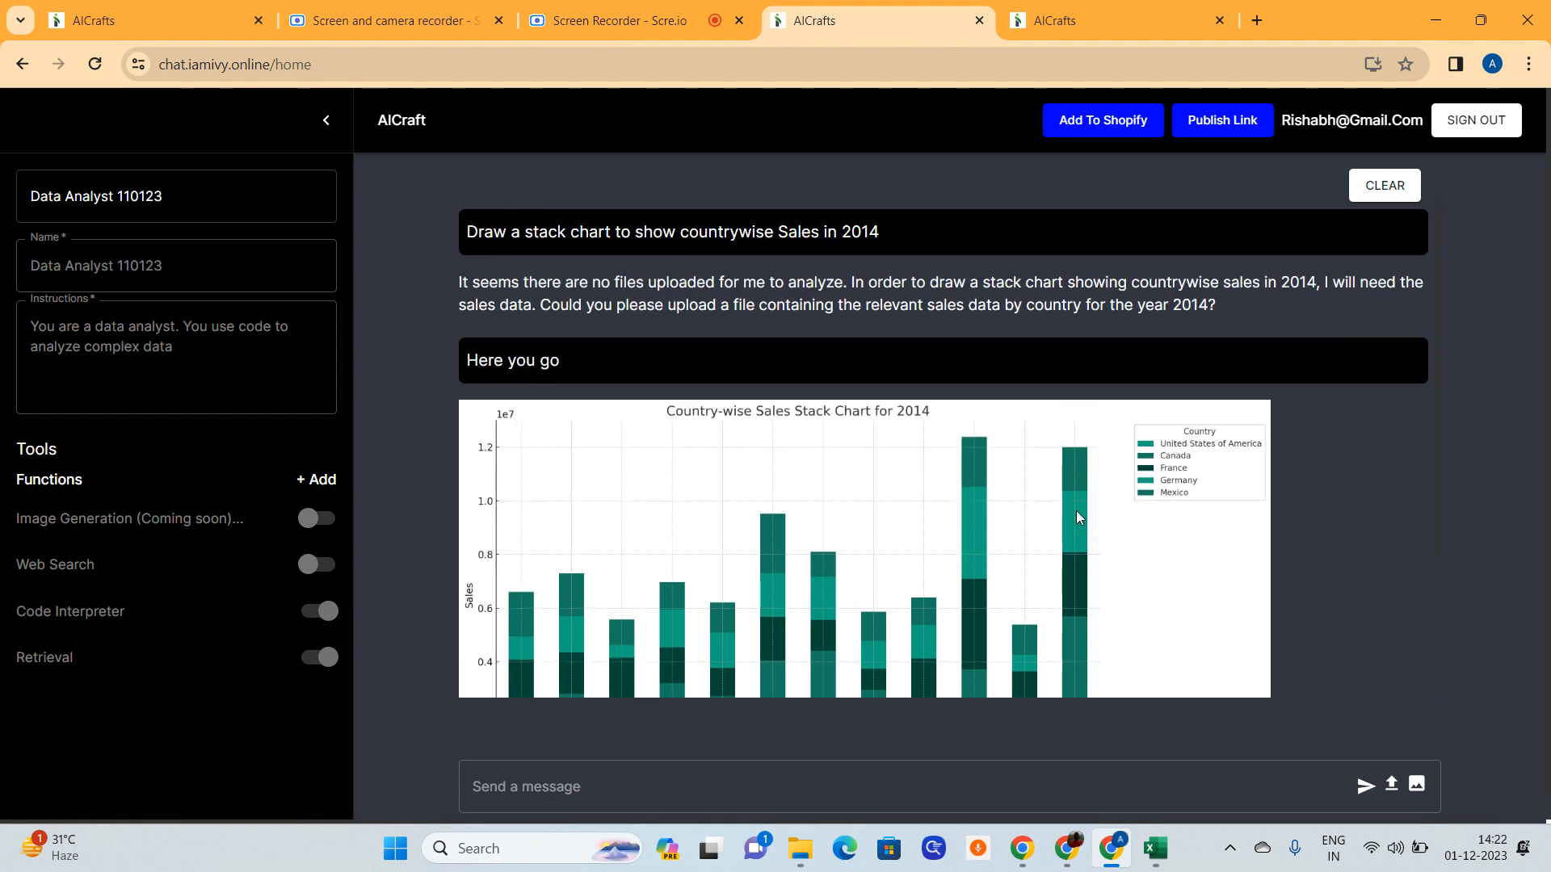
{"action": "scroll", "coordinate": [1076, 509], "scroll_direction": "down", "scroll_amount": 4}
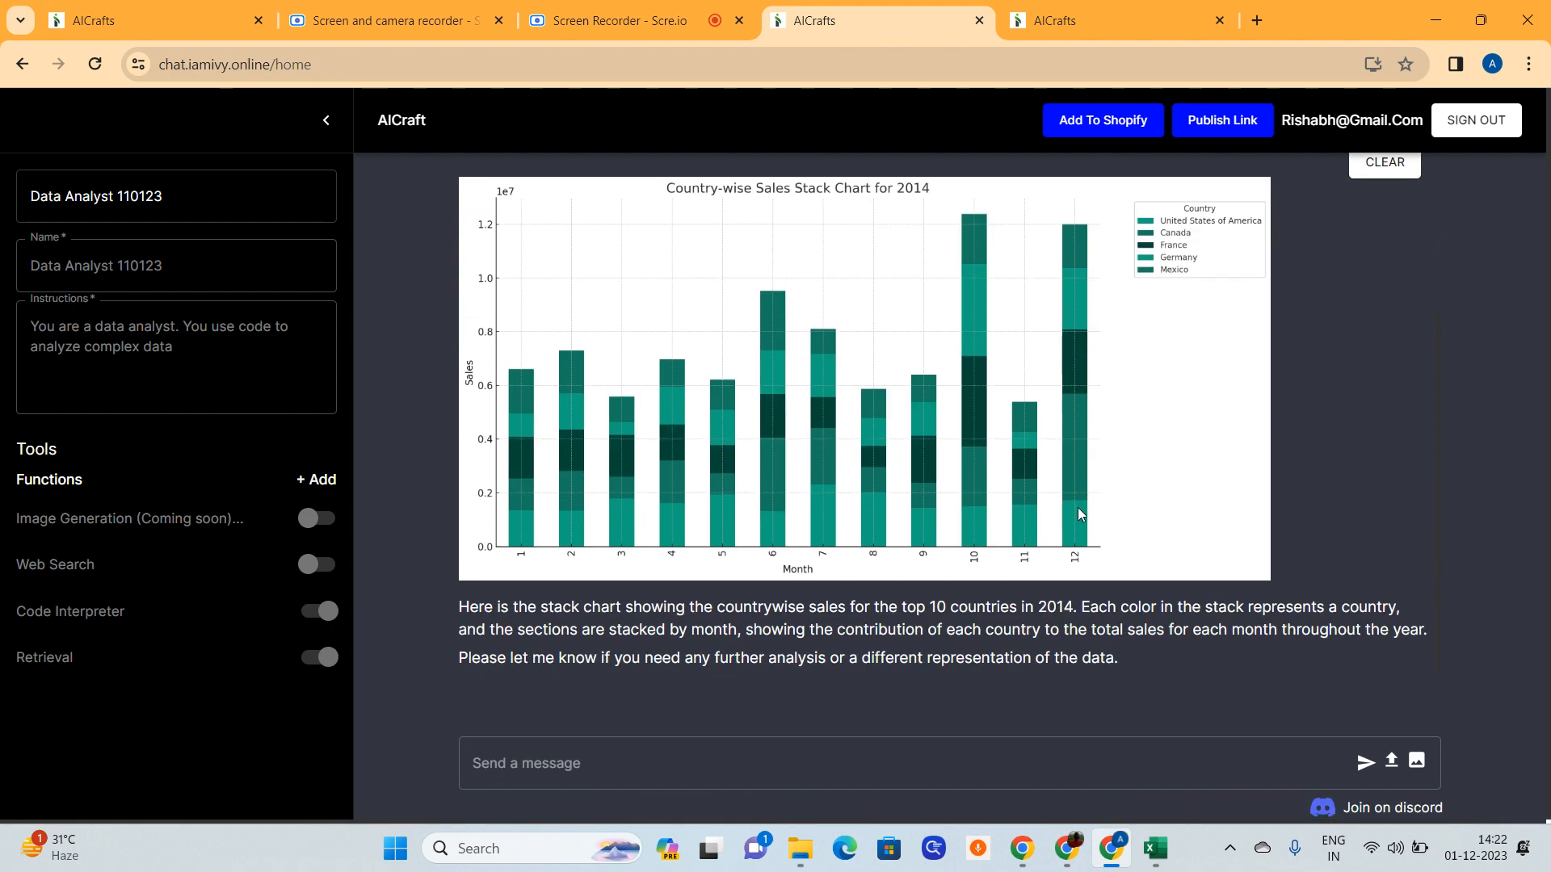
{"action": "scroll", "coordinate": [1078, 509], "scroll_direction": "up", "scroll_amount": 2}
{"action": "scroll", "coordinate": [1075, 511], "scroll_direction": "down", "scroll_amount": 2}
{"action": "scroll", "coordinate": [1056, 356], "scroll_direction": "up", "scroll_amount": 2}
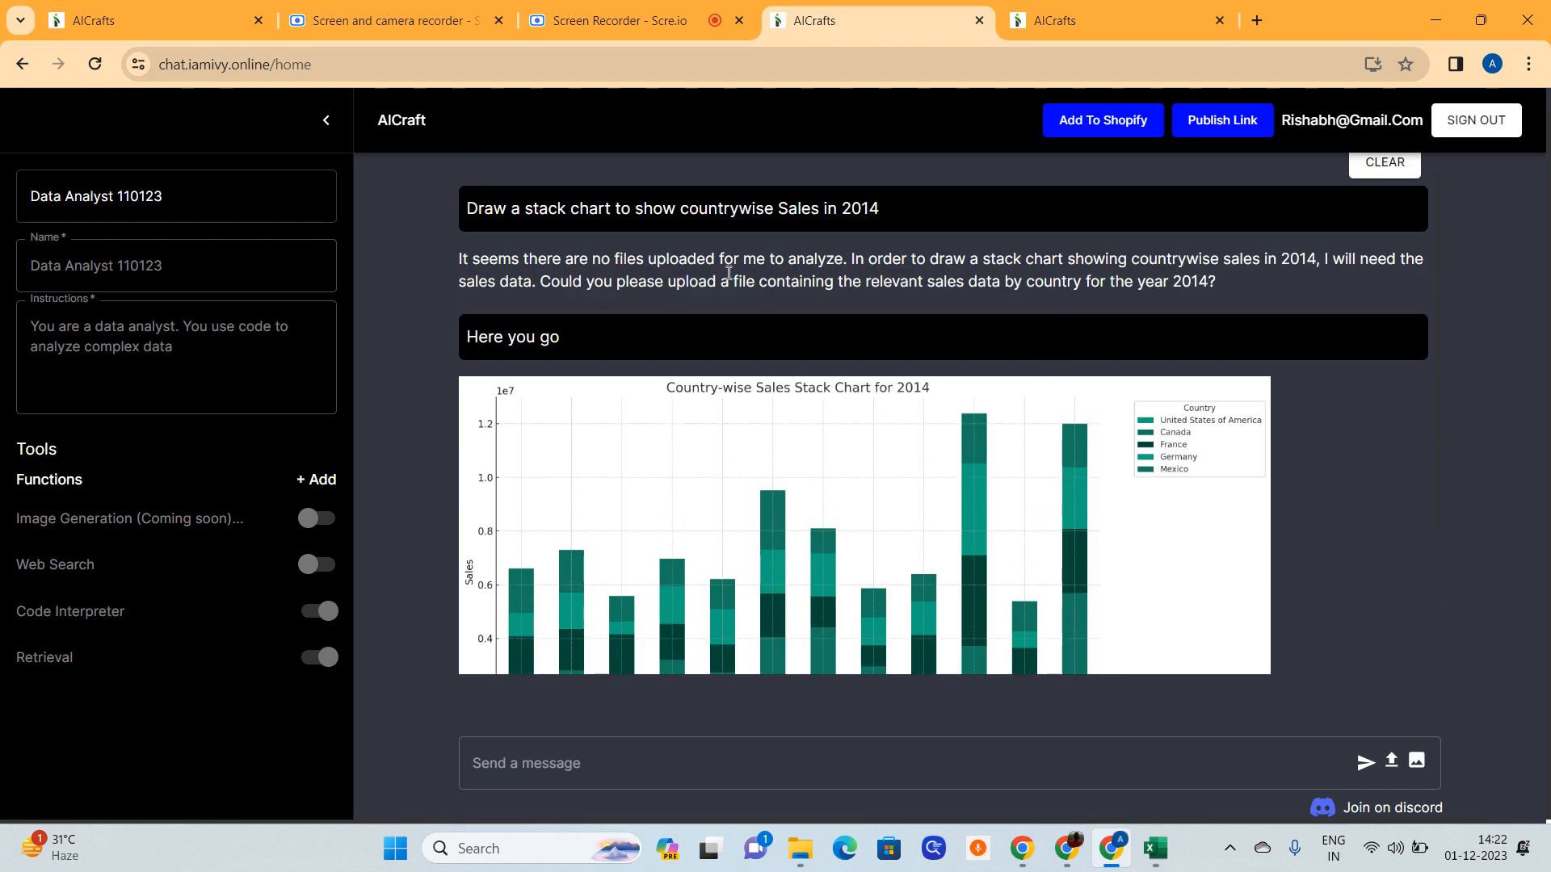
{"action": "scroll", "coordinate": [729, 273], "scroll_direction": "down", "scroll_amount": 2}
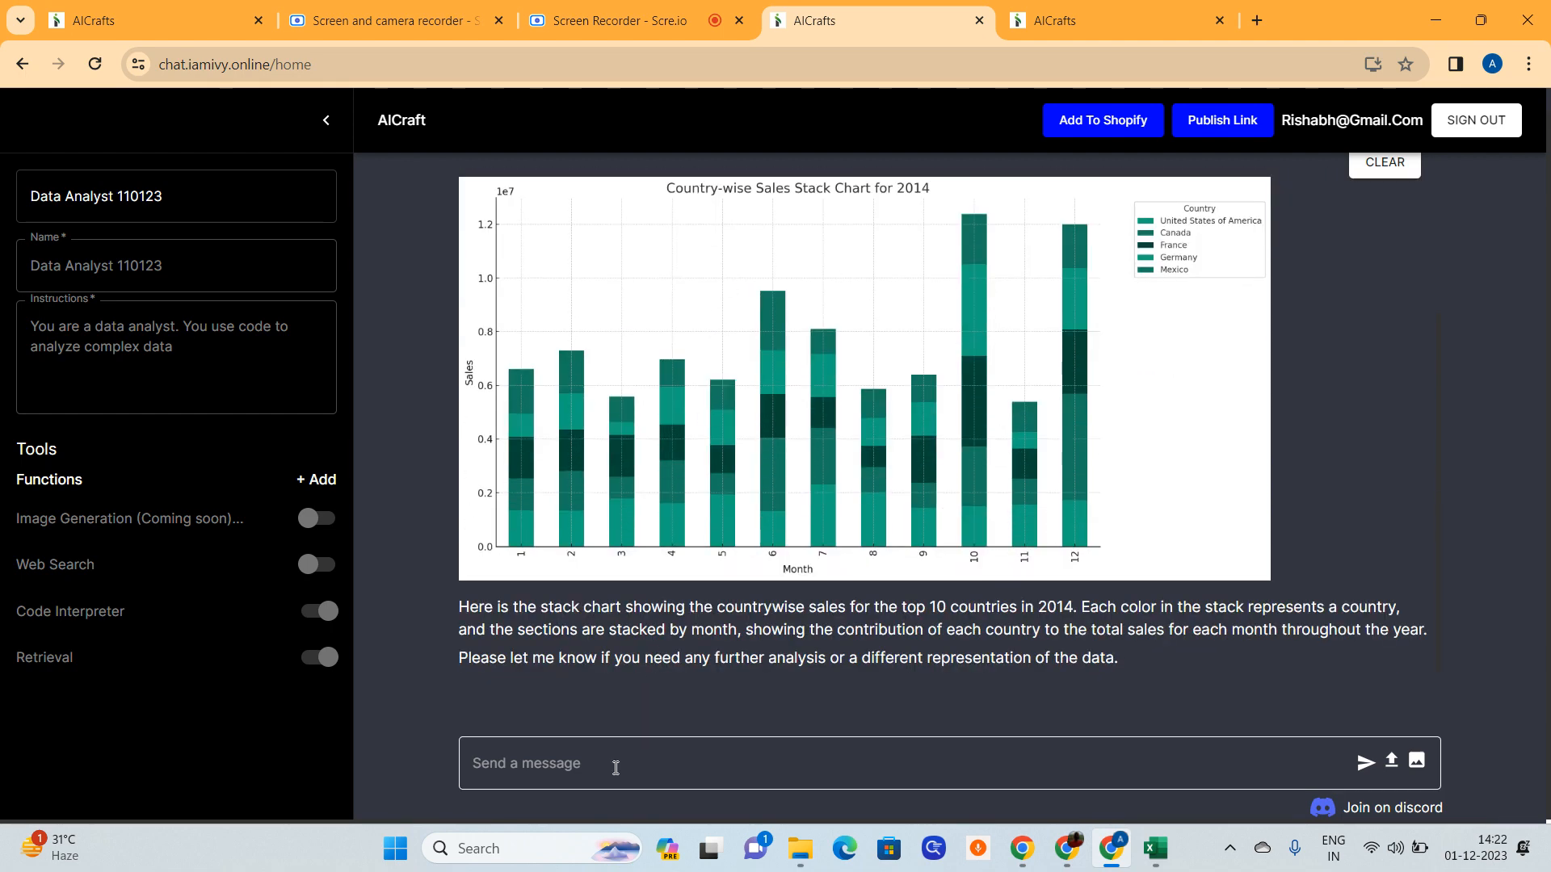
Compose the follow-up message "Redraw it with countries on x axis" for the assistant.
{"action": "left_click", "coordinate": [615, 768]}
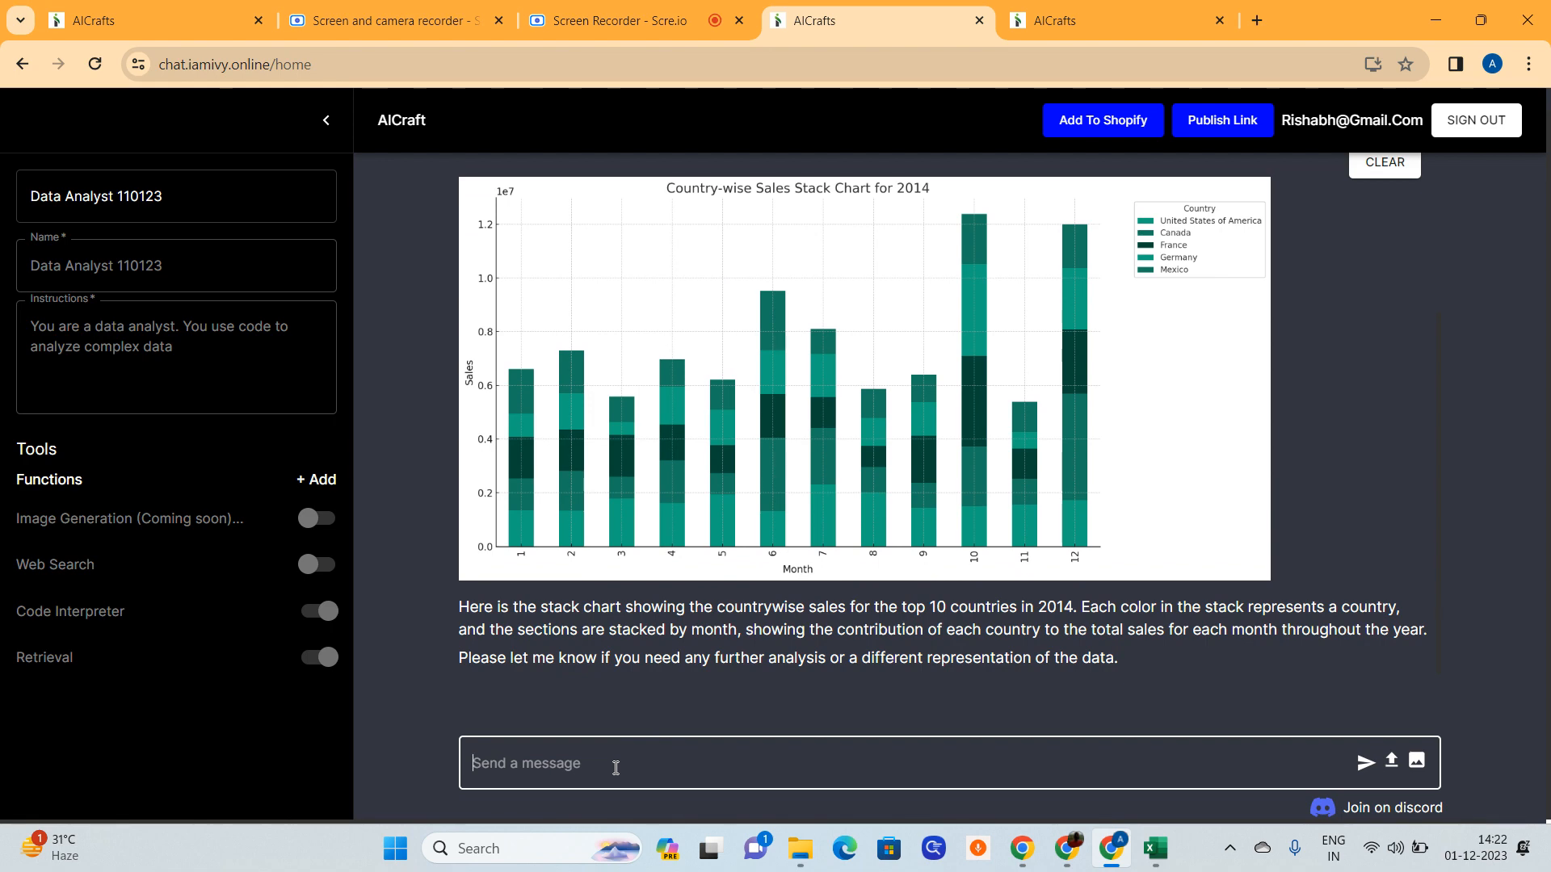
{"action": "type", "text": "Redr"}
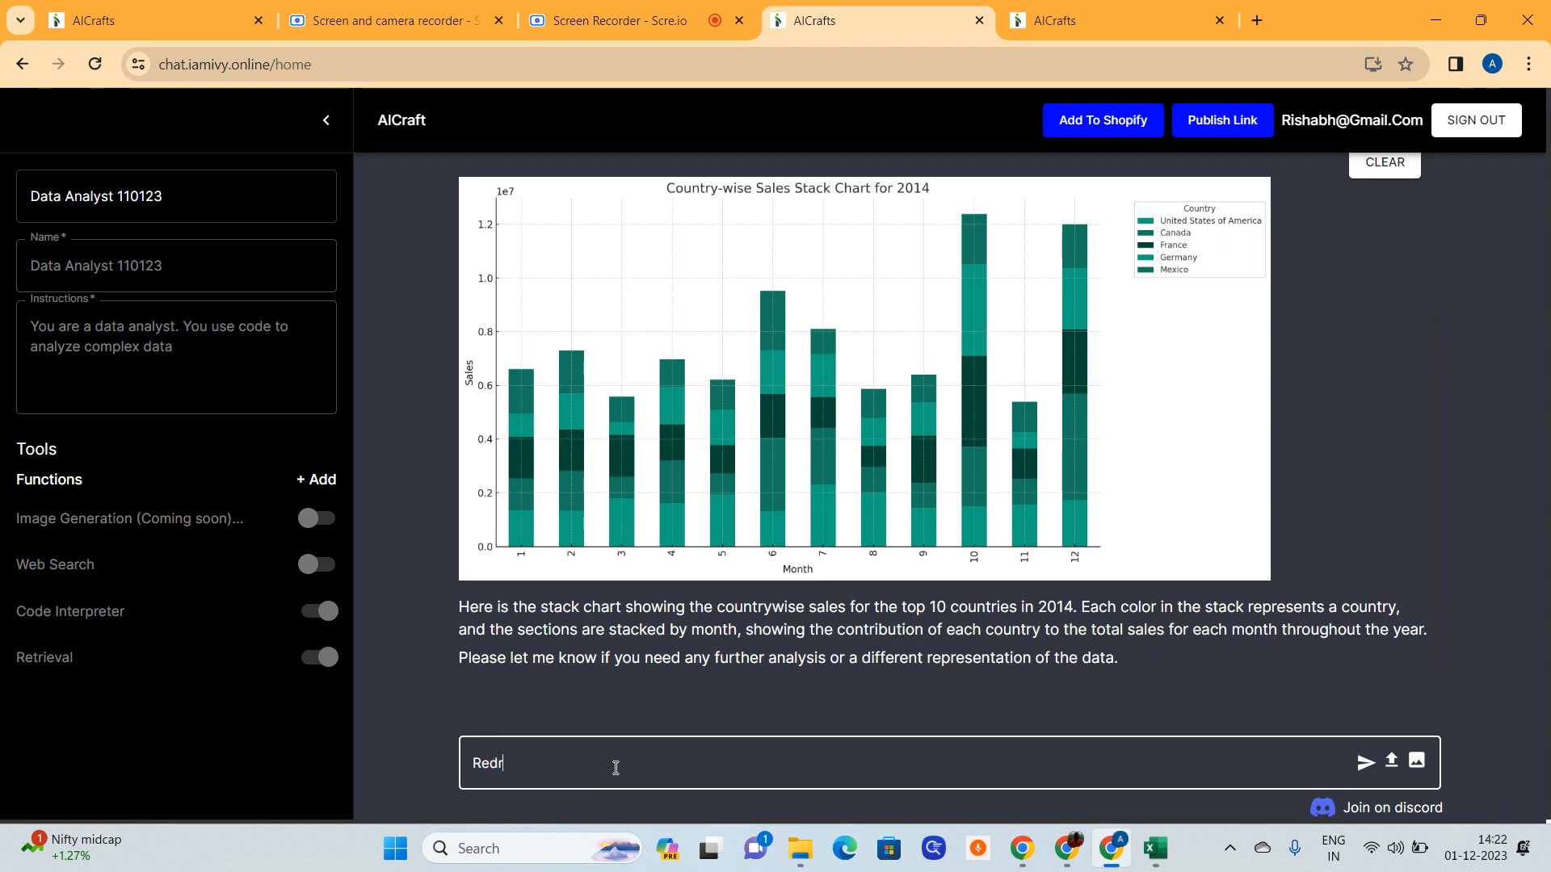
{"action": "type", "text": "aw t"}
{"action": "type", "text": "it with"}
{"action": "type", "text": " onl"}
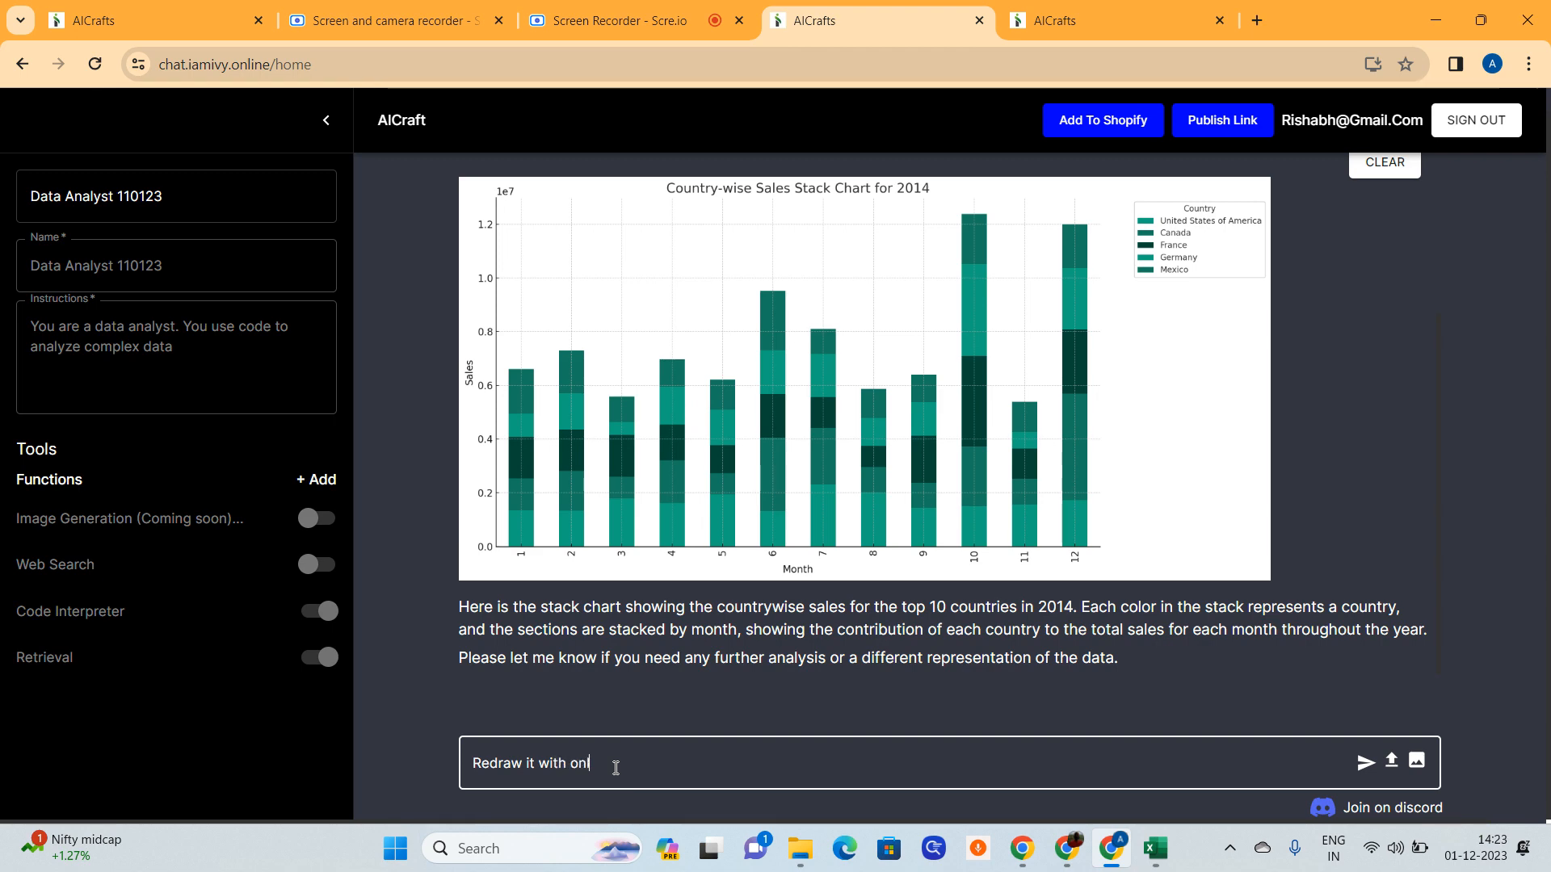
{"action": "type", "text": "y countrysi"}
{"action": "key", "text": "BackSpace"}
{"action": "key", "text": "BackSpace"}
{"action": "key", "text": "BackSpace"}
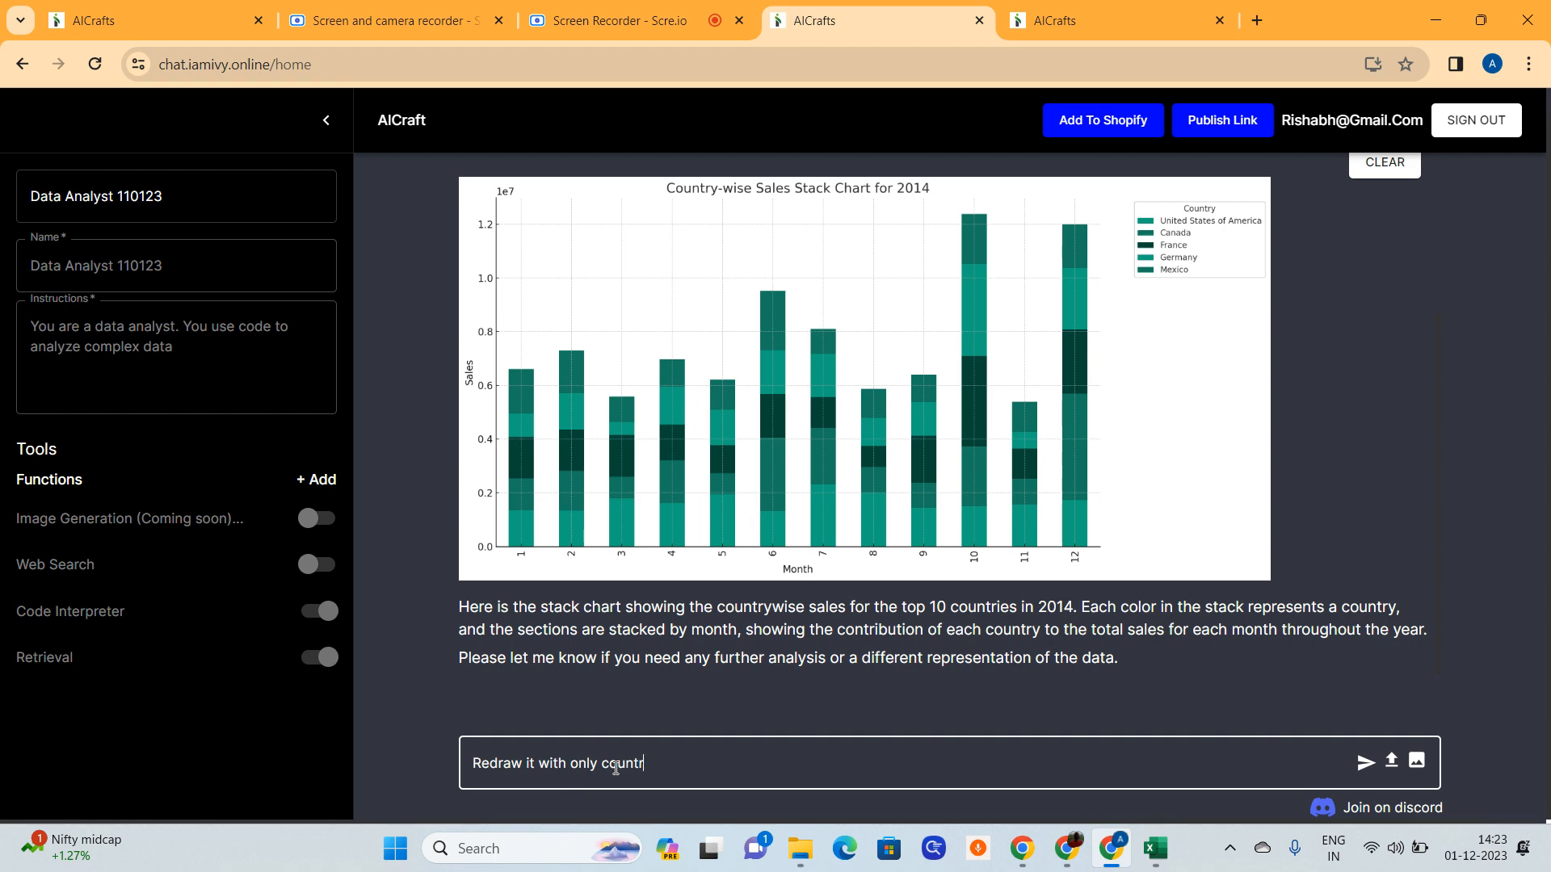
{"action": "type", "text": "ai"}
{"action": "key", "text": "BackSpace"}
{"action": "key", "text": "BackSpace"}
{"action": "key", "text": "BackSpace"}
{"action": "key", "text": "BackSpace"}
{"action": "key", "text": "BackSpace"}
{"action": "key", "text": "BackSpace"}
{"action": "key", "text": "BackSpace"}
{"action": "key", "text": "BackSpace"}
{"action": "key", "text": "BackSpace"}
{"action": "key", "text": "BackSpace"}
{"action": "key", "text": "BackSpace"}
{"action": "key", "text": "BackSpace"}
{"action": "key", "text": "BackSpace"}
{"action": "type", "text": "countries on x axis"}
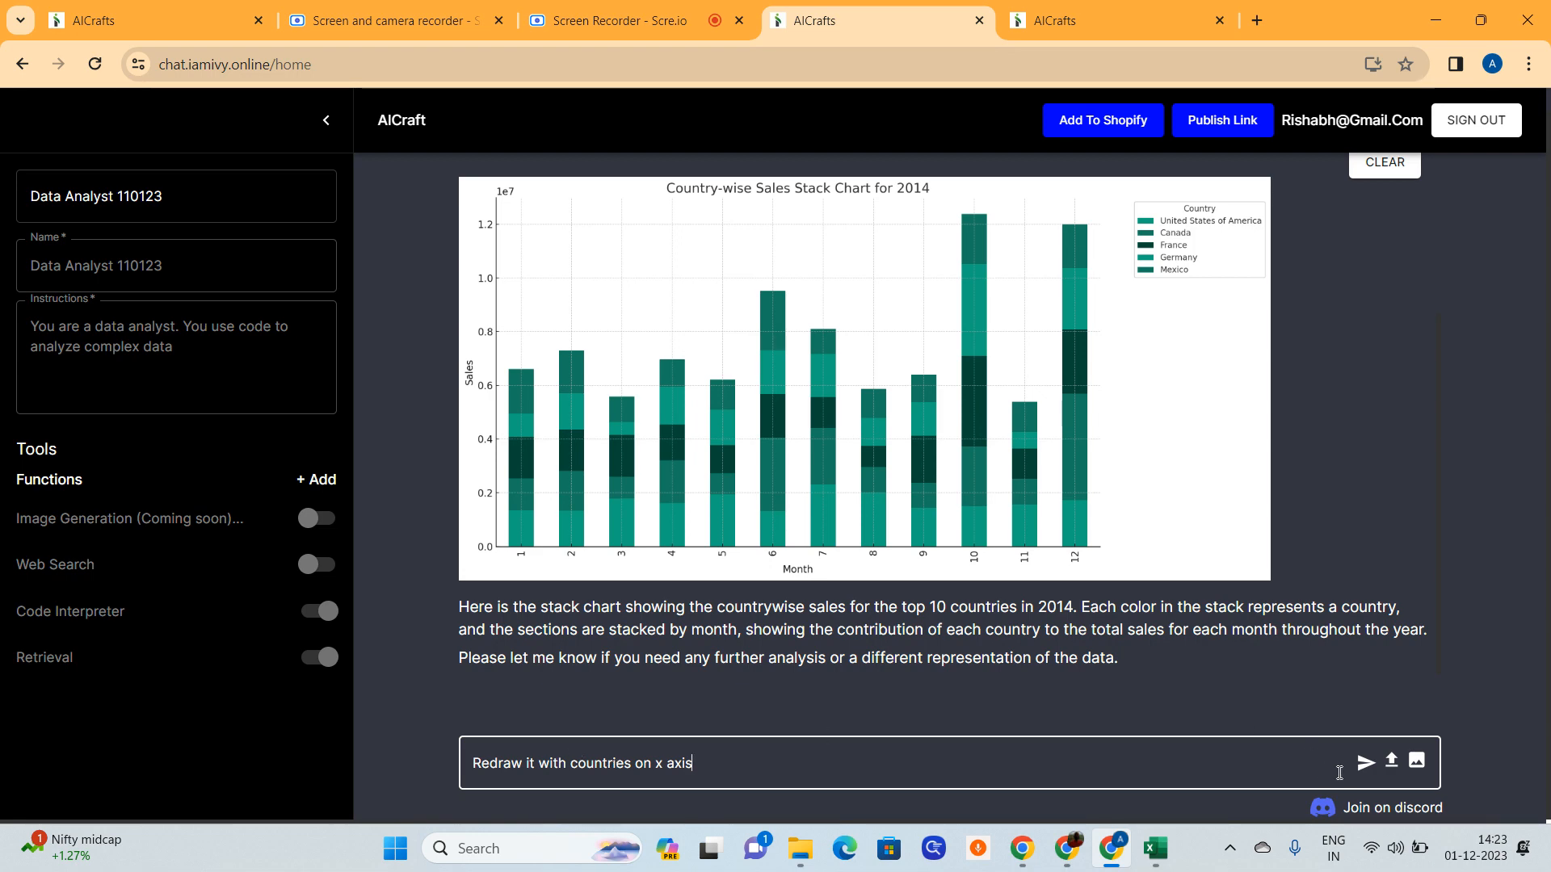
Compare the original stack chart request with the monthly chart and send the composed redraw message.
{"action": "scroll", "coordinate": [884, 558], "scroll_direction": "up", "scroll_amount": 1}
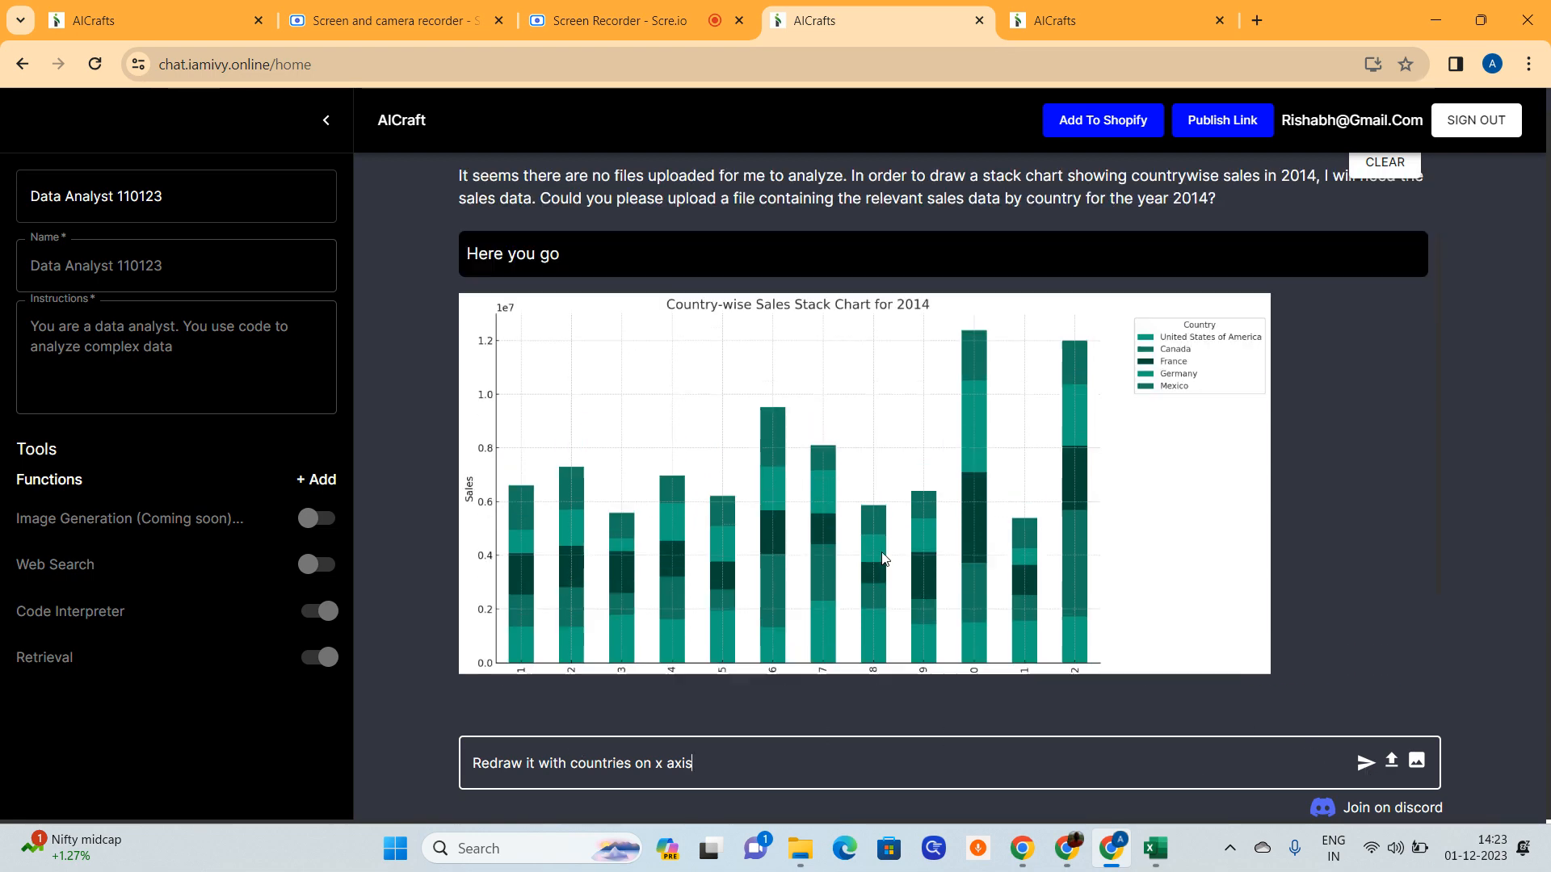
{"action": "scroll", "coordinate": [885, 557], "scroll_direction": "up", "scroll_amount": 1}
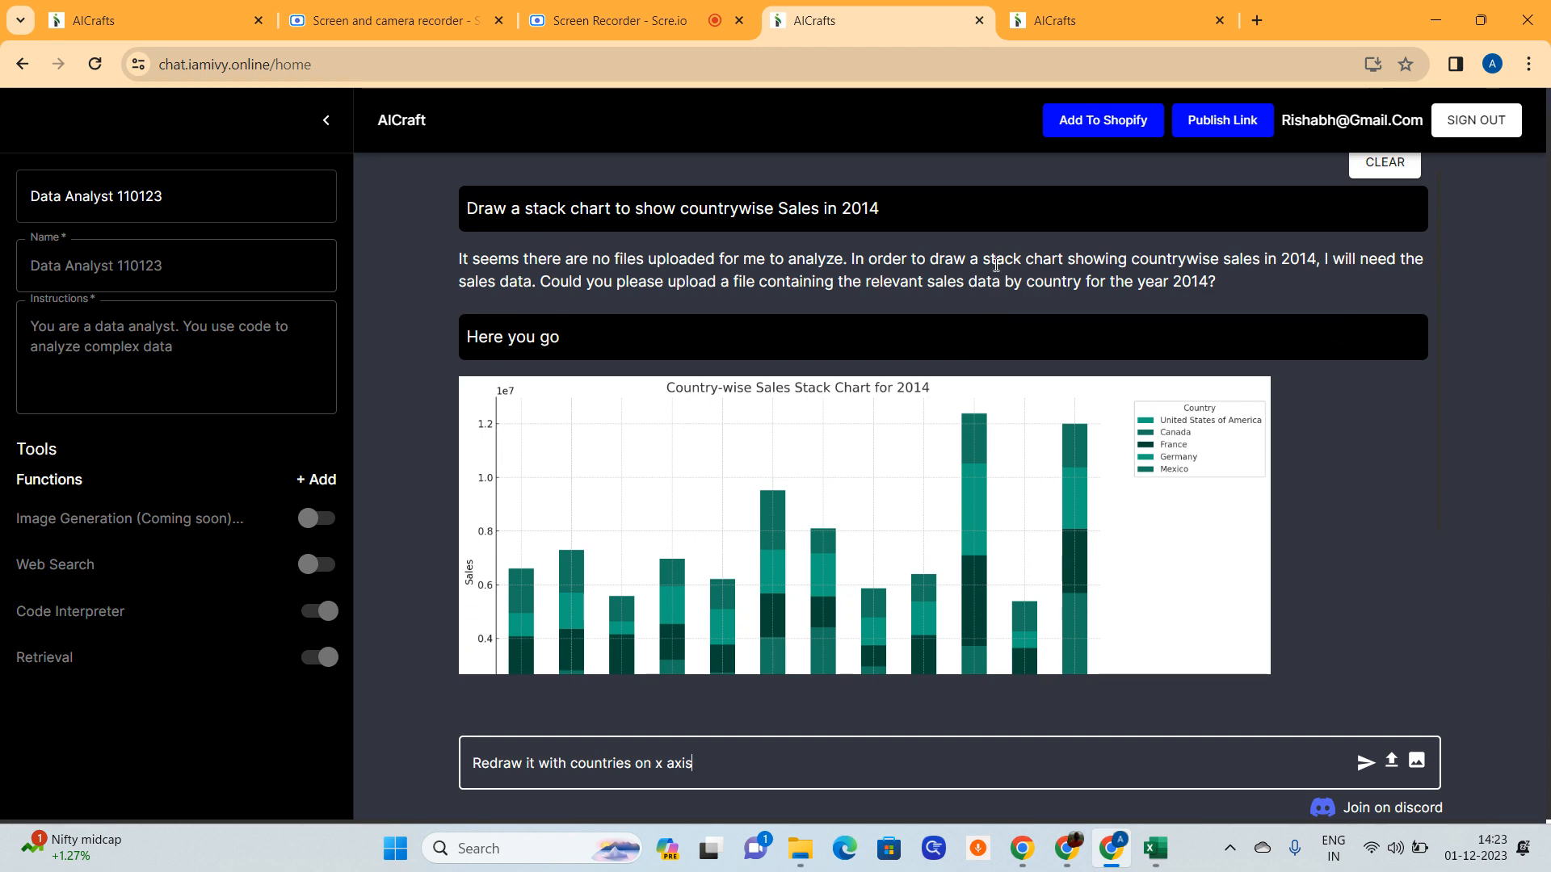
{"action": "left_click_drag", "start_coordinate": [982, 265], "coordinate": [1060, 262]}
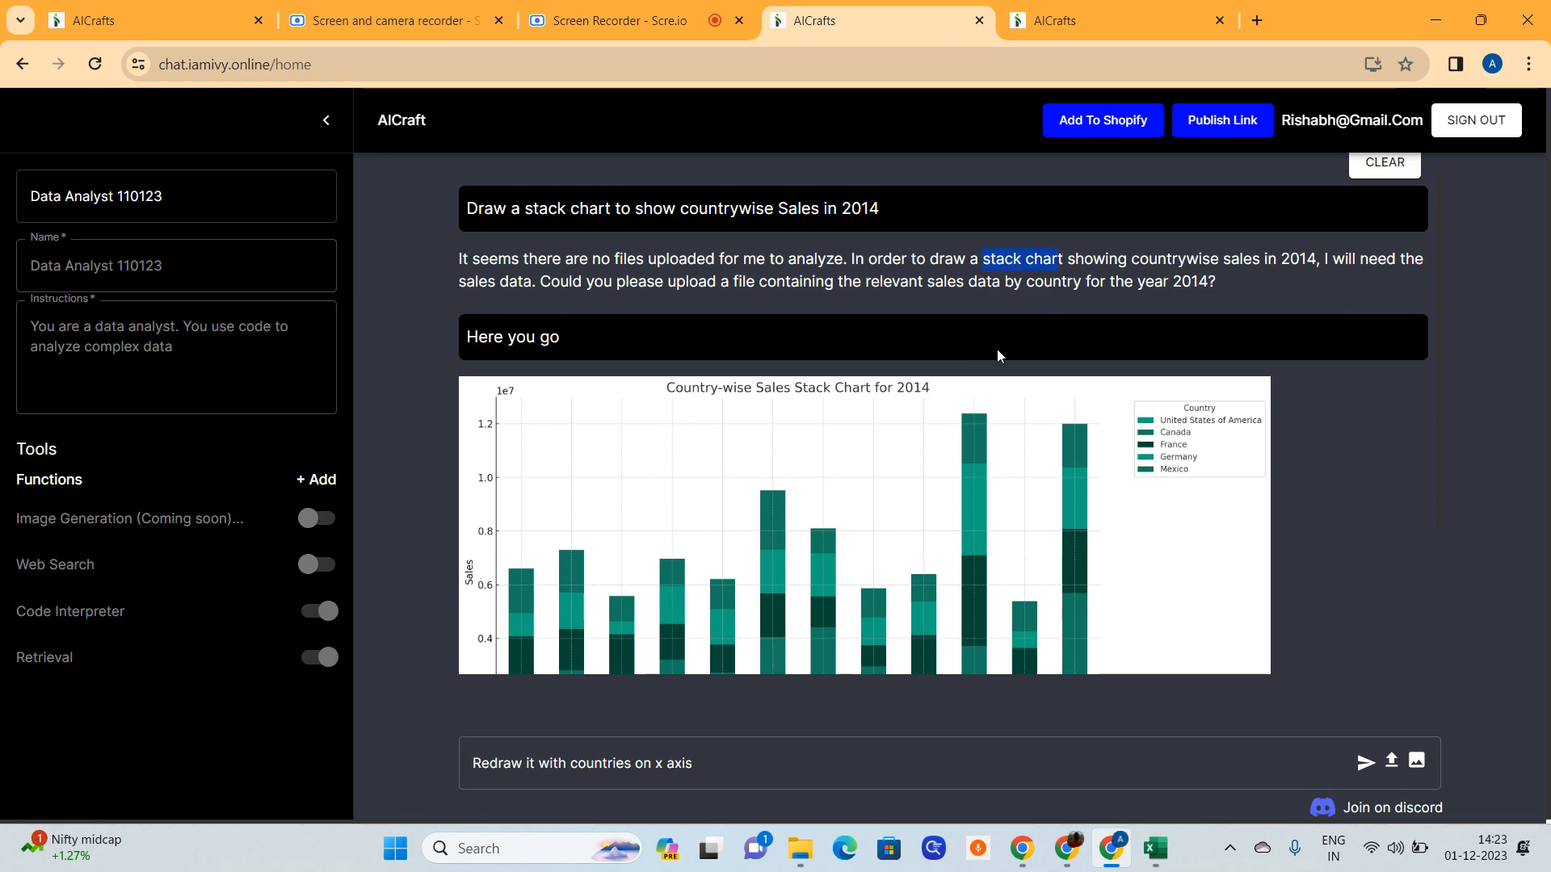
{"action": "scroll", "coordinate": [969, 374], "scroll_direction": "down", "scroll_amount": 2}
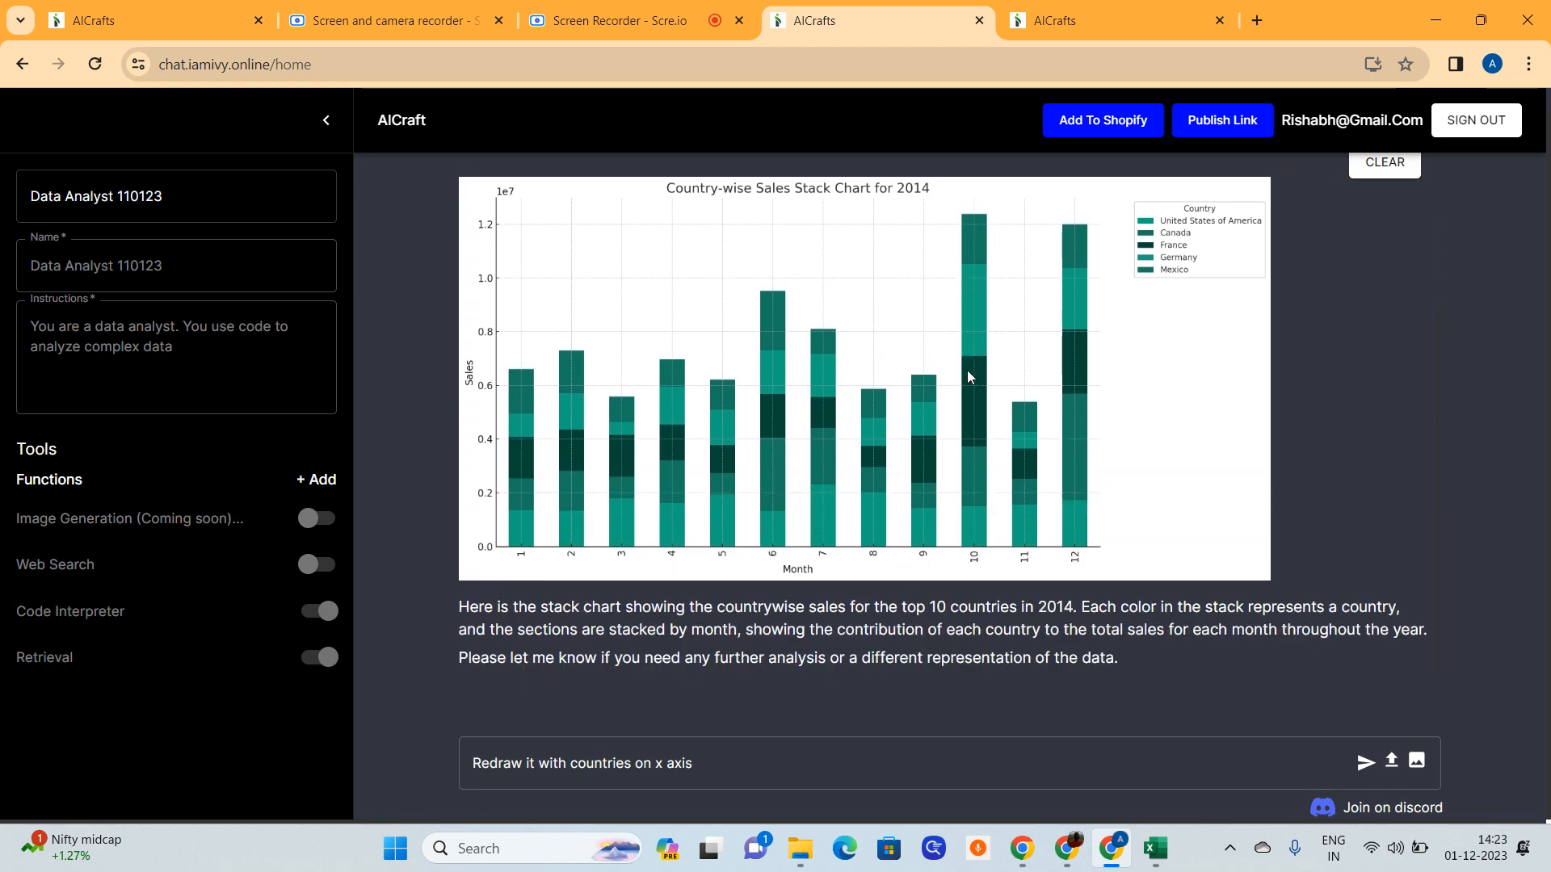
{"action": "scroll", "coordinate": [968, 376], "scroll_direction": "up", "scroll_amount": 2}
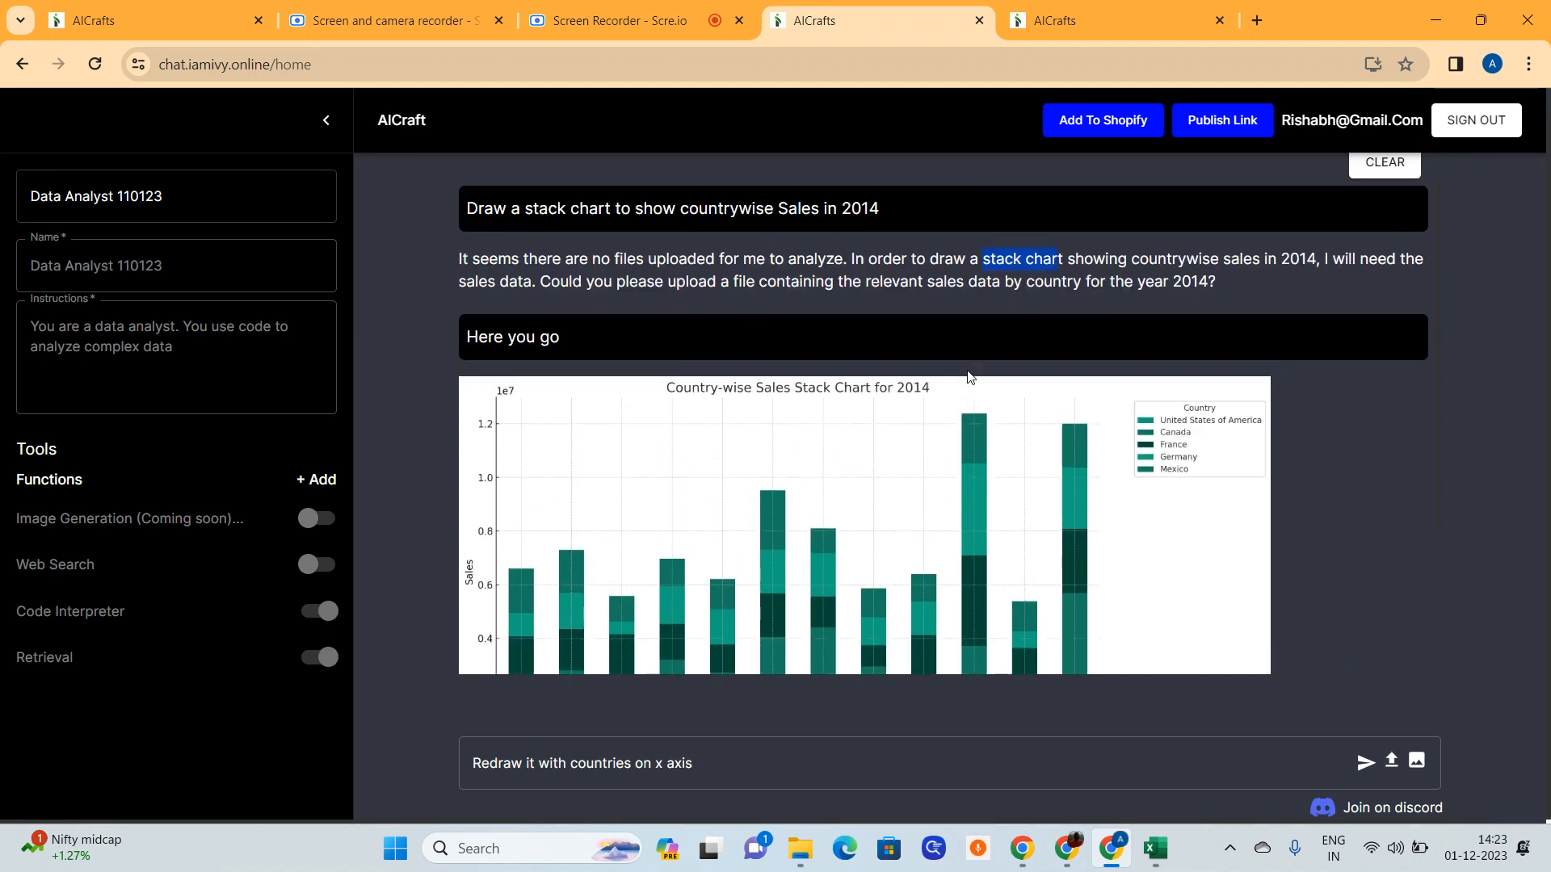
{"action": "scroll", "coordinate": [969, 376], "scroll_direction": "down", "scroll_amount": 2}
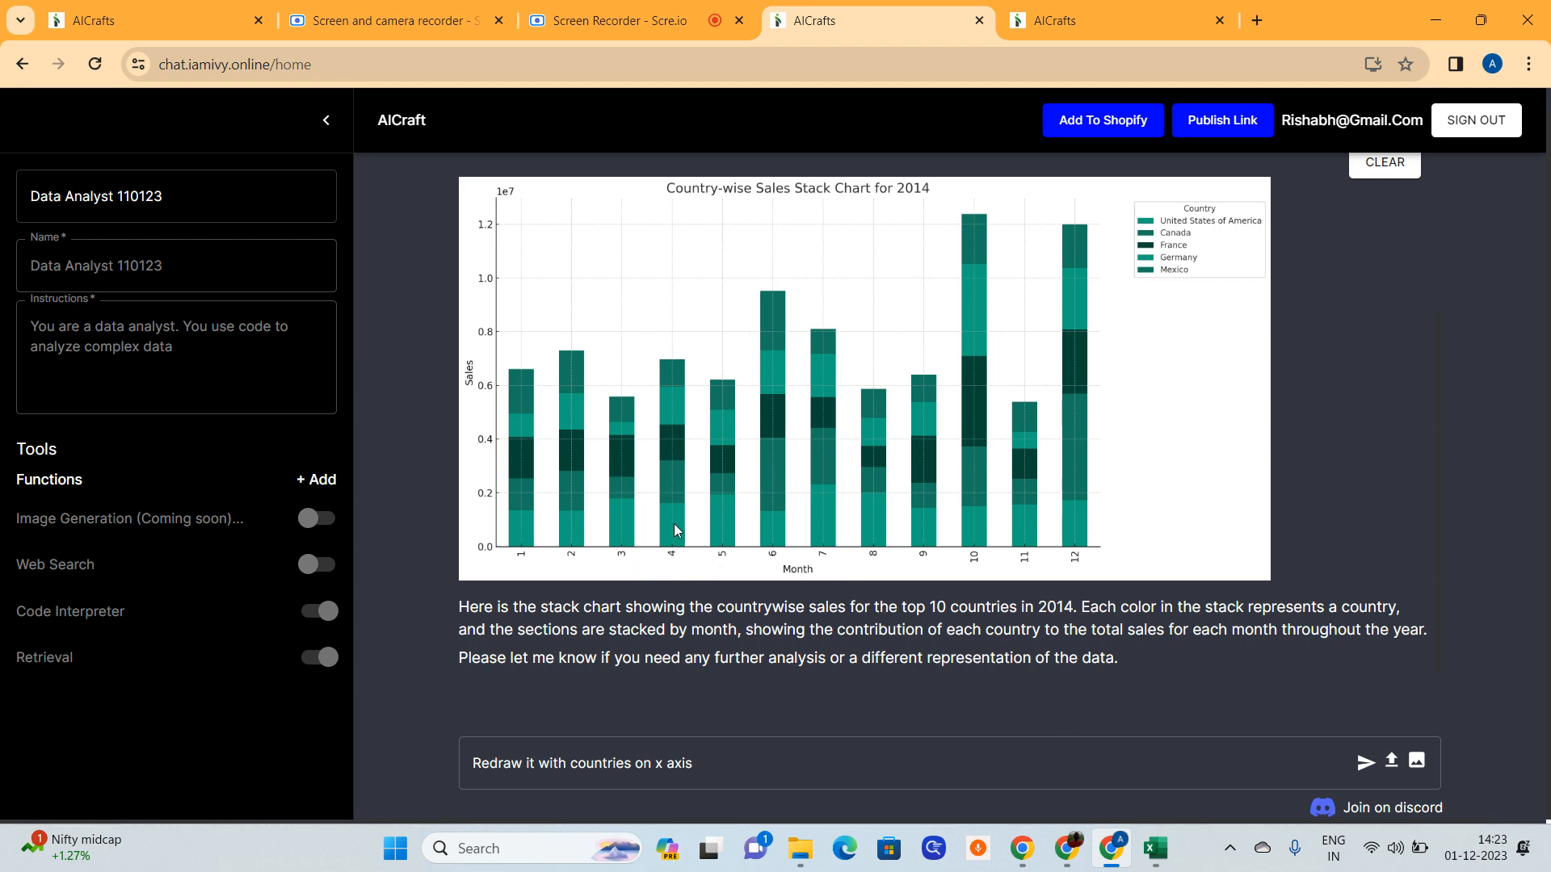
{"action": "left_click", "coordinate": [1365, 766]}
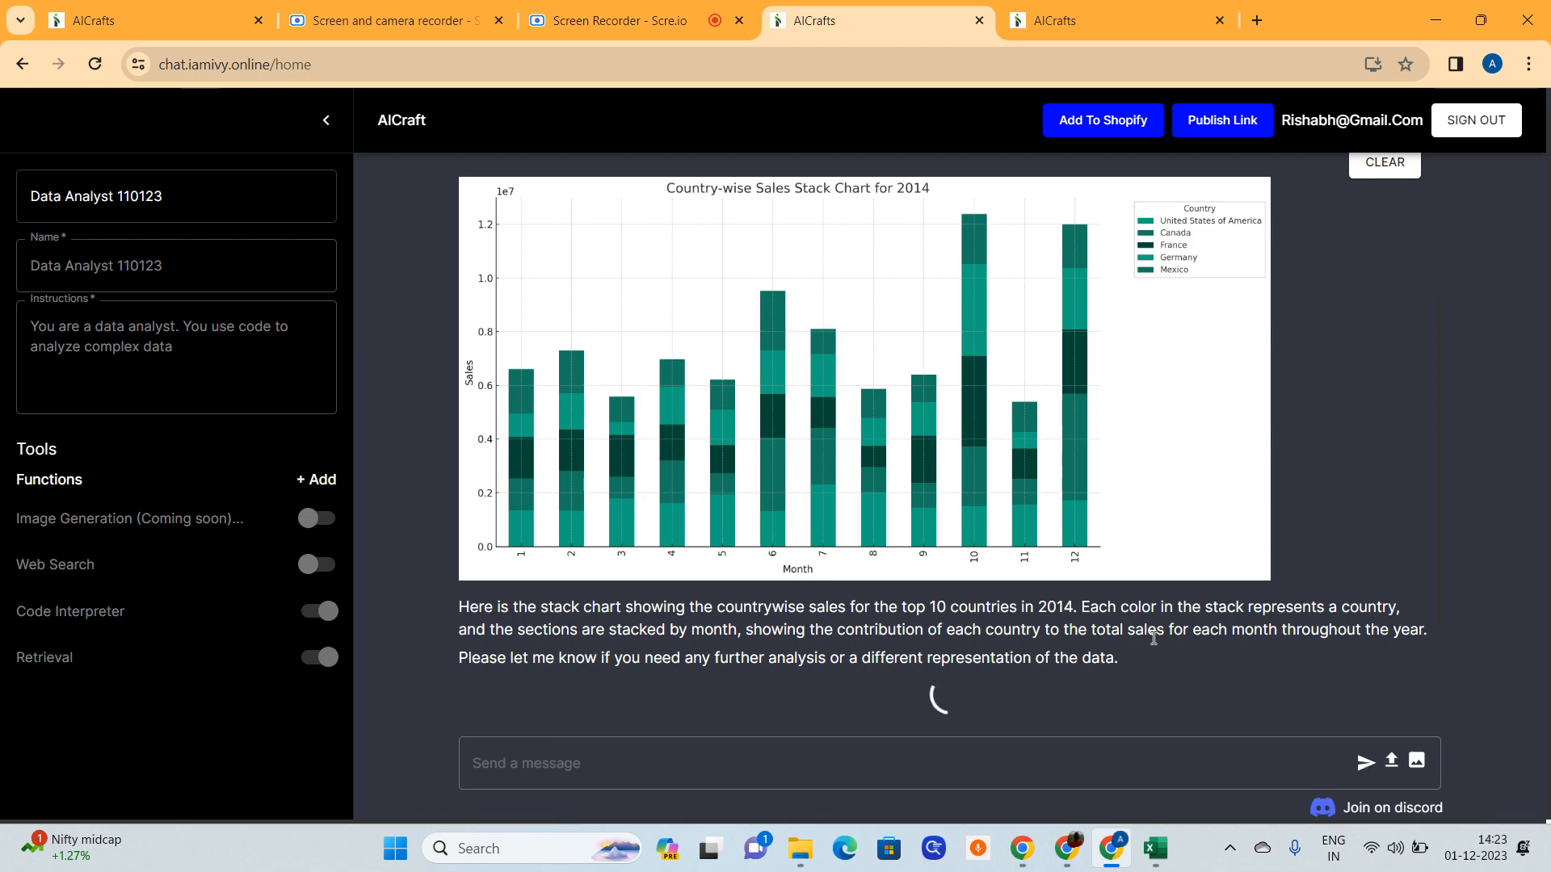
Examine the redrawn 2014 sales stack chart with countries on the x axis in the AICraft chat.
{"action": "left_click", "coordinate": [638, 11]}
{"action": "left_click", "coordinate": [1094, 804]}
{"action": "left_click", "coordinate": [1108, 796]}
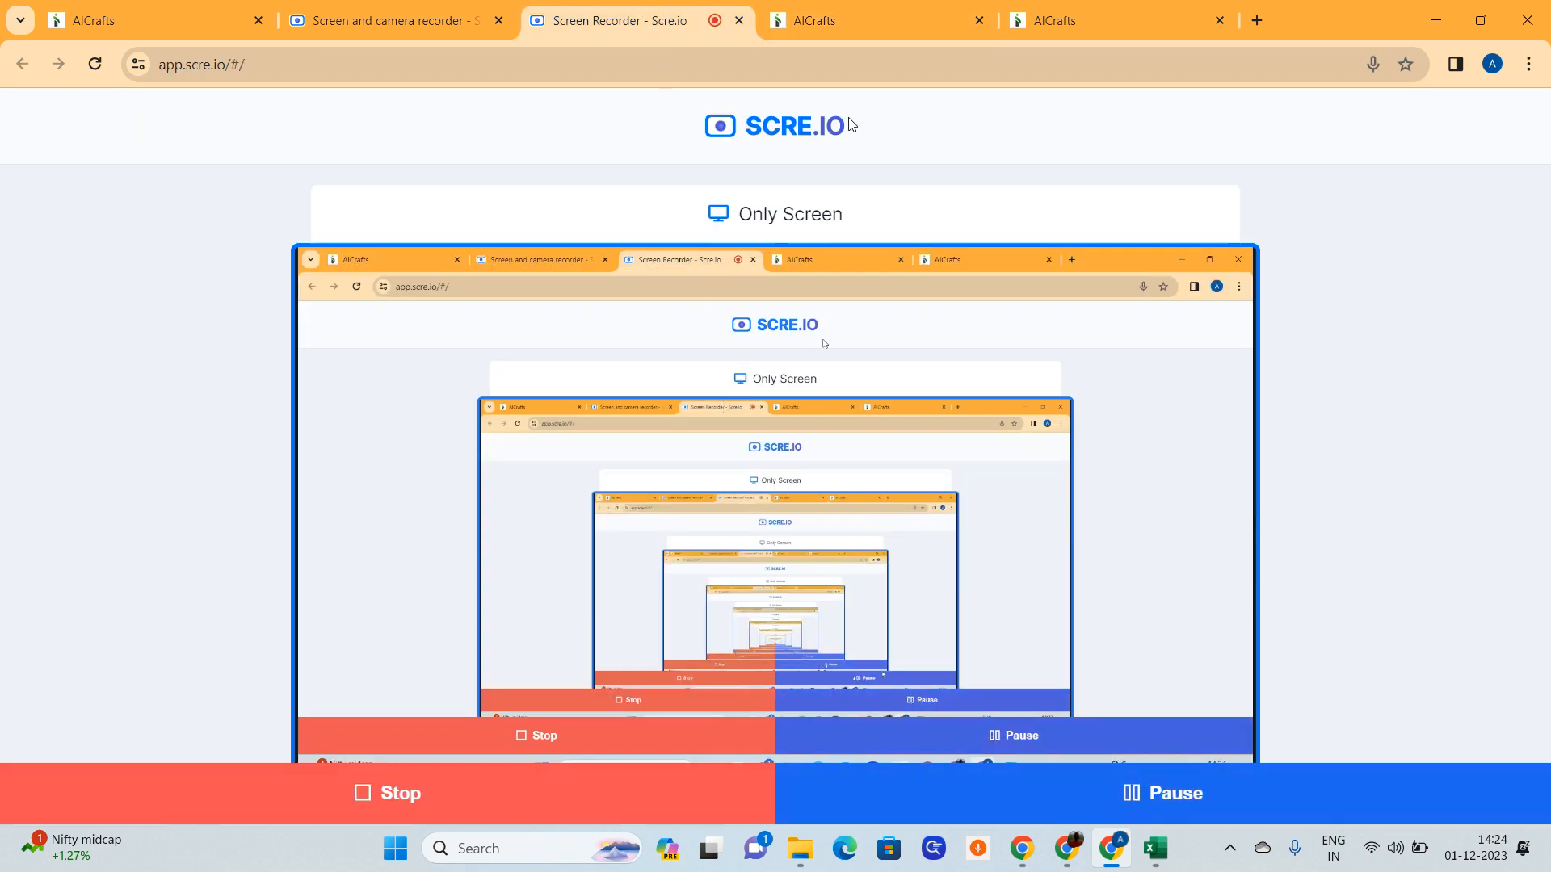
{"action": "left_click", "coordinate": [822, 31]}
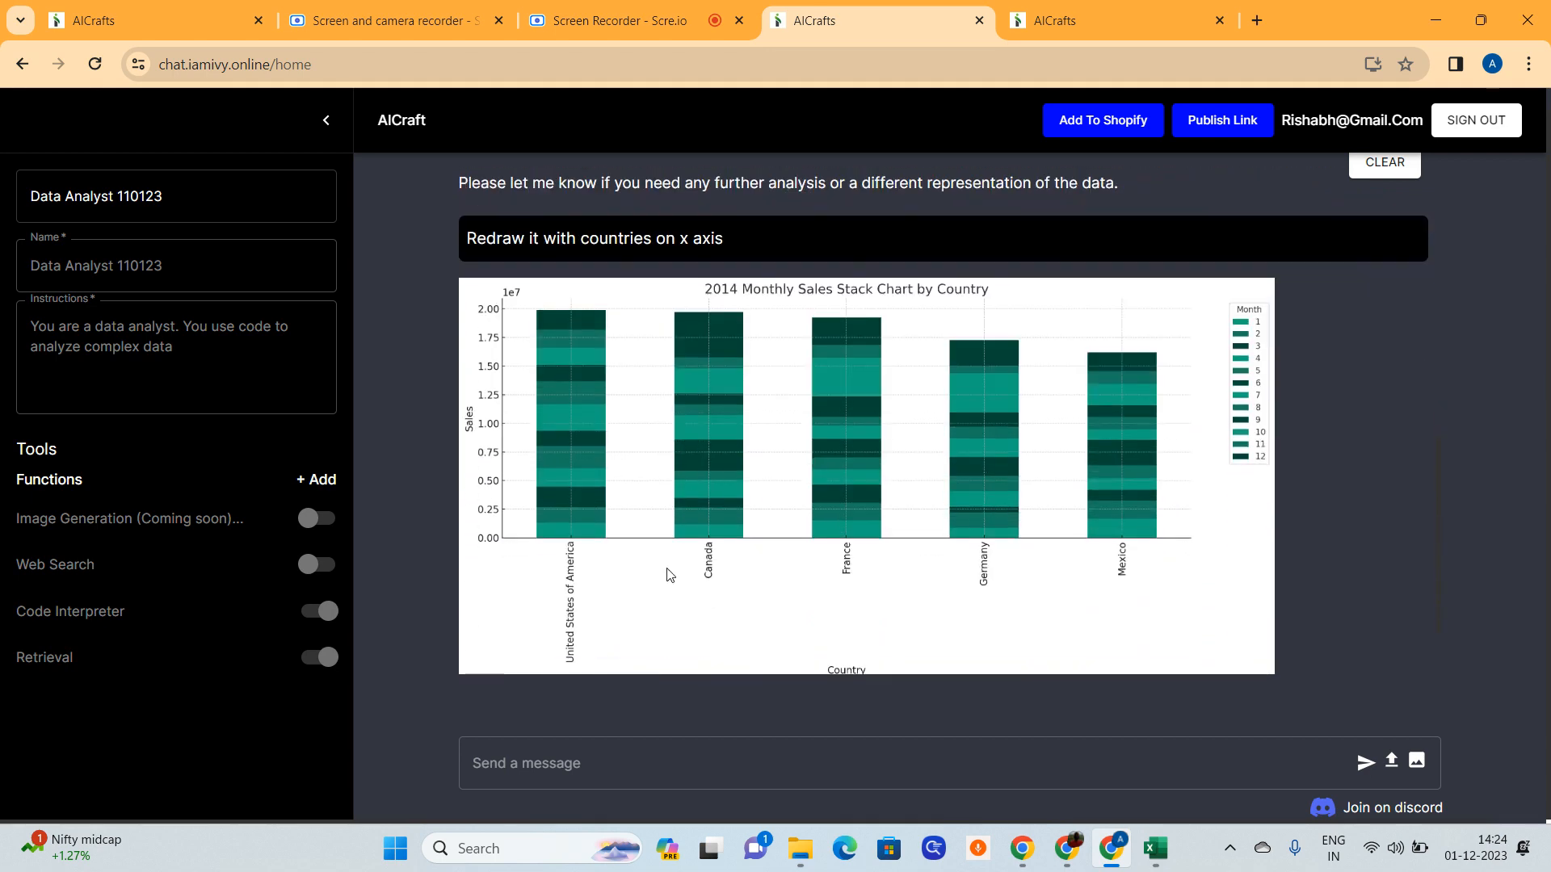
{"action": "scroll", "coordinate": [666, 573], "scroll_direction": "up", "scroll_amount": 1}
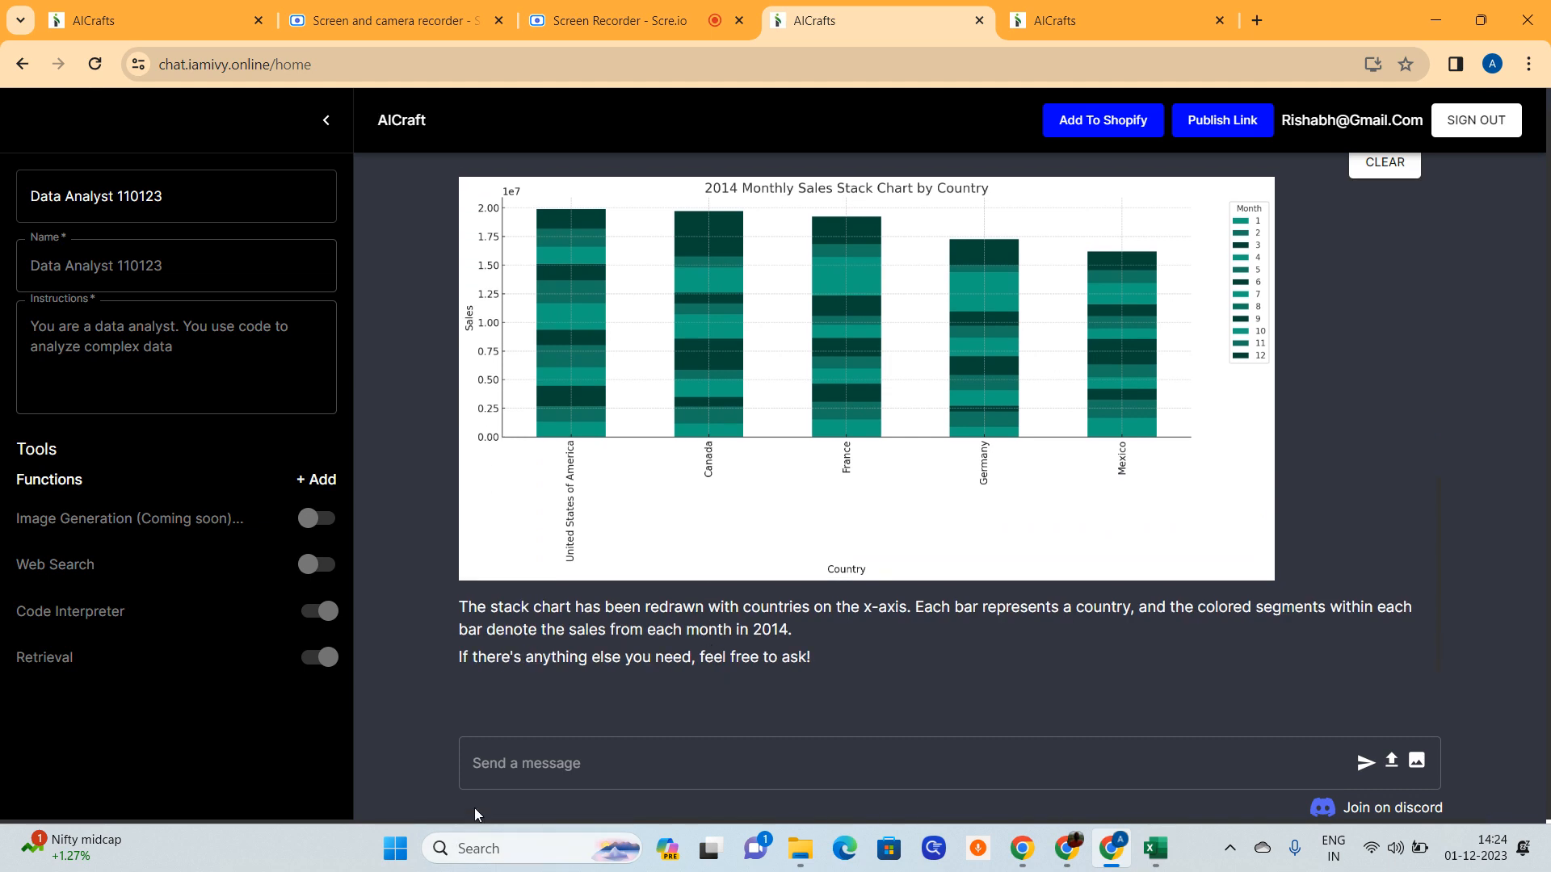
Ask the assistant "Whish segment has the highest YOY sales growth in 2014 for USA".
{"action": "left_click", "coordinate": [499, 751]}
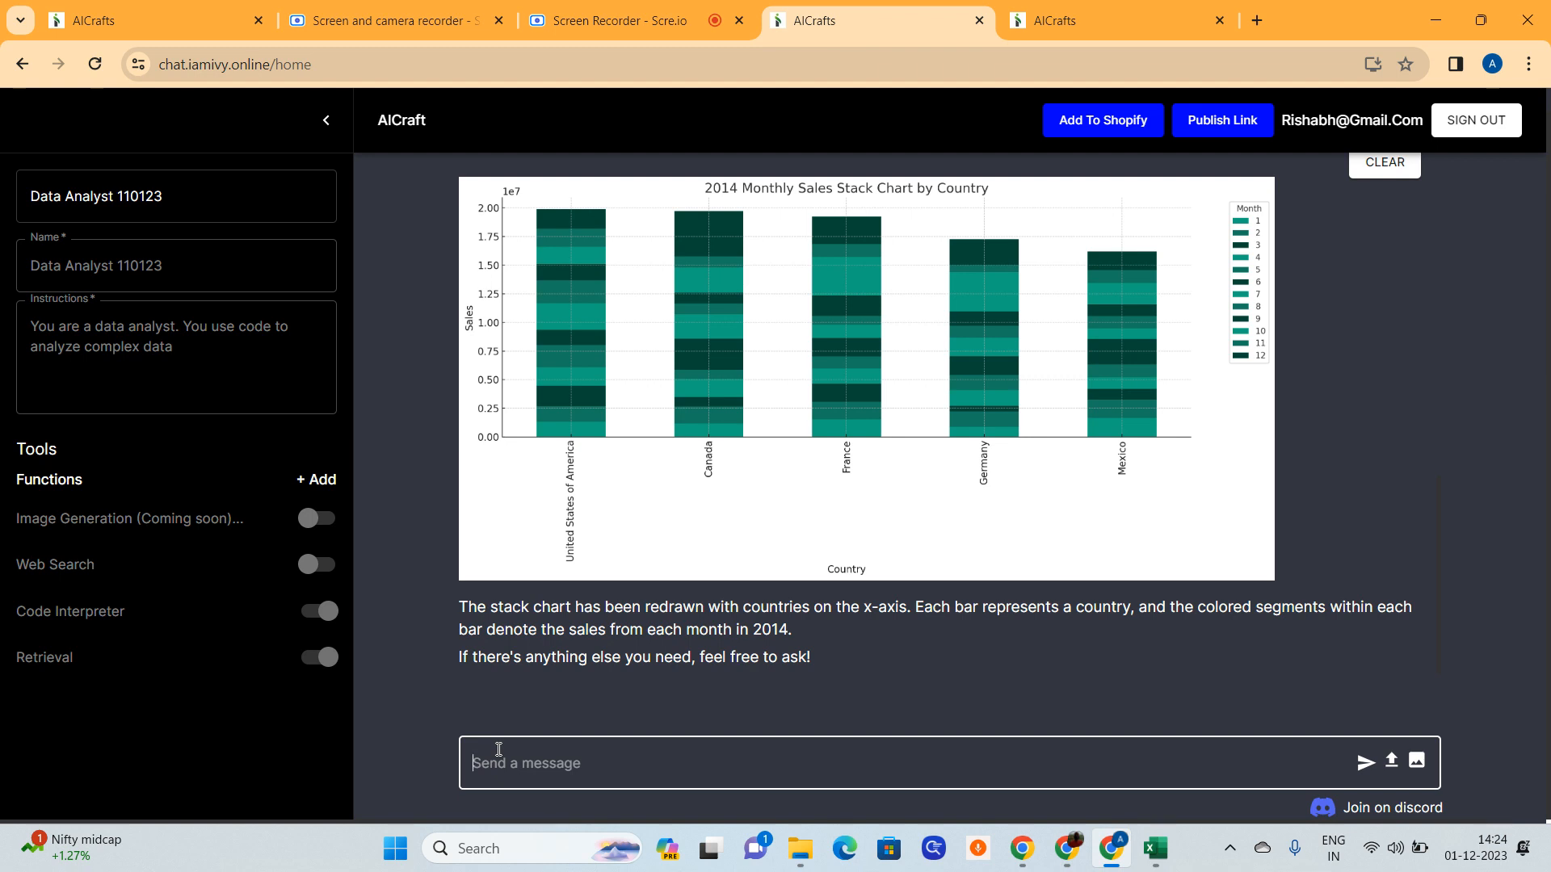
{"action": "type", "text": "W"}
{"action": "type", "text": "ich segme"}
{"action": "key", "text": "BackSpace"}
{"action": "key", "text": "BackSpace"}
{"action": "key", "text": "BackSpace"}
{"action": "key", "text": "BackSpace"}
{"action": "key", "text": "BackSpace"}
{"action": "key", "text": "BackSpace"}
{"action": "type", "text": "hish seg"}
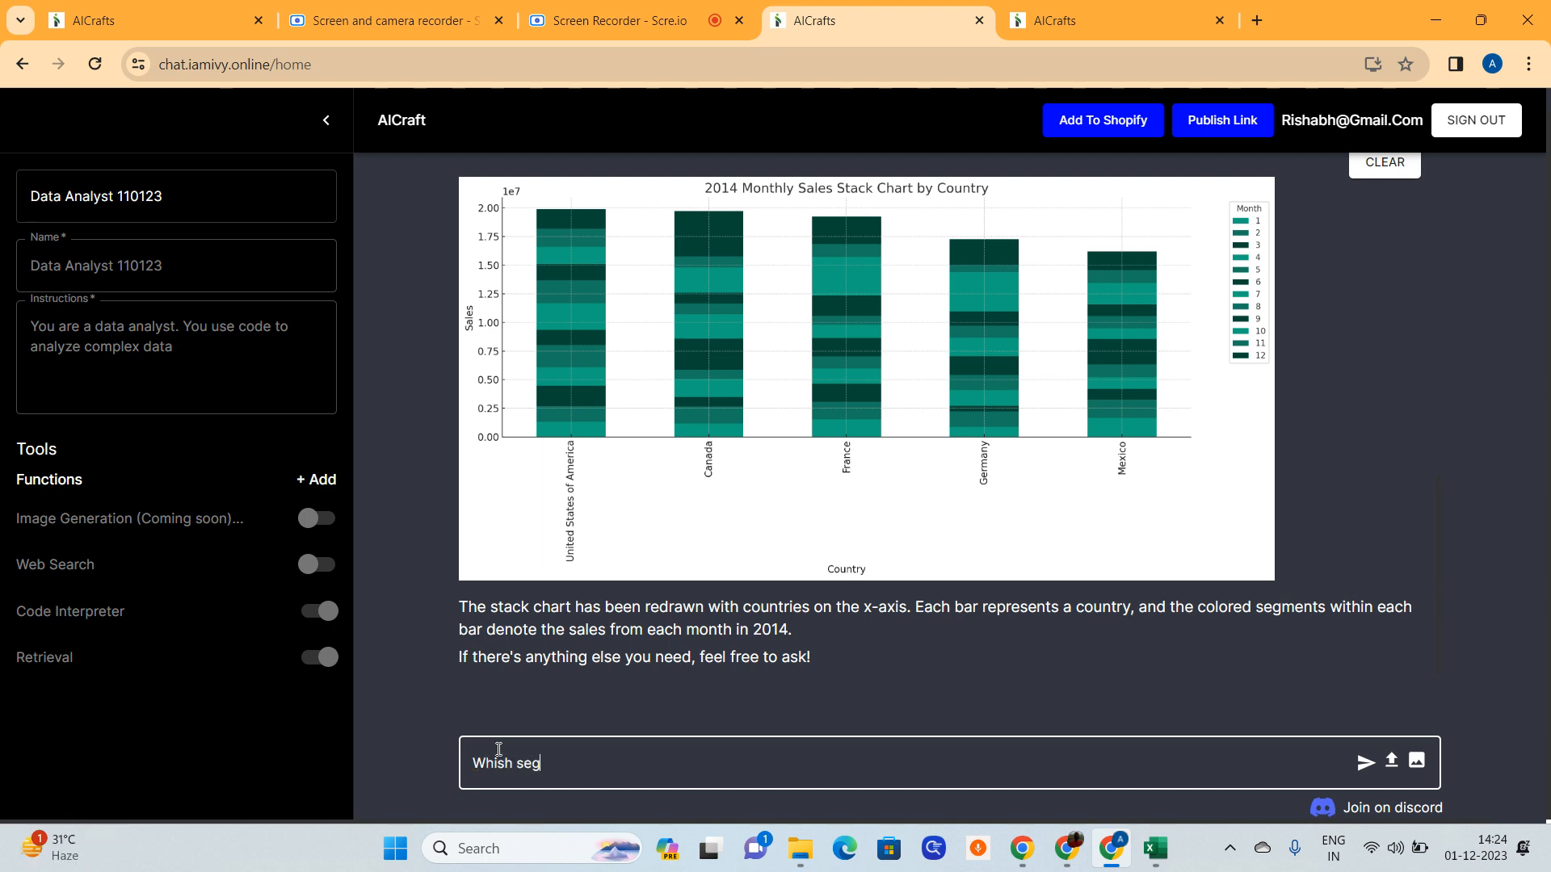
{"action": "type", "text": "ment has the highest YOY"}
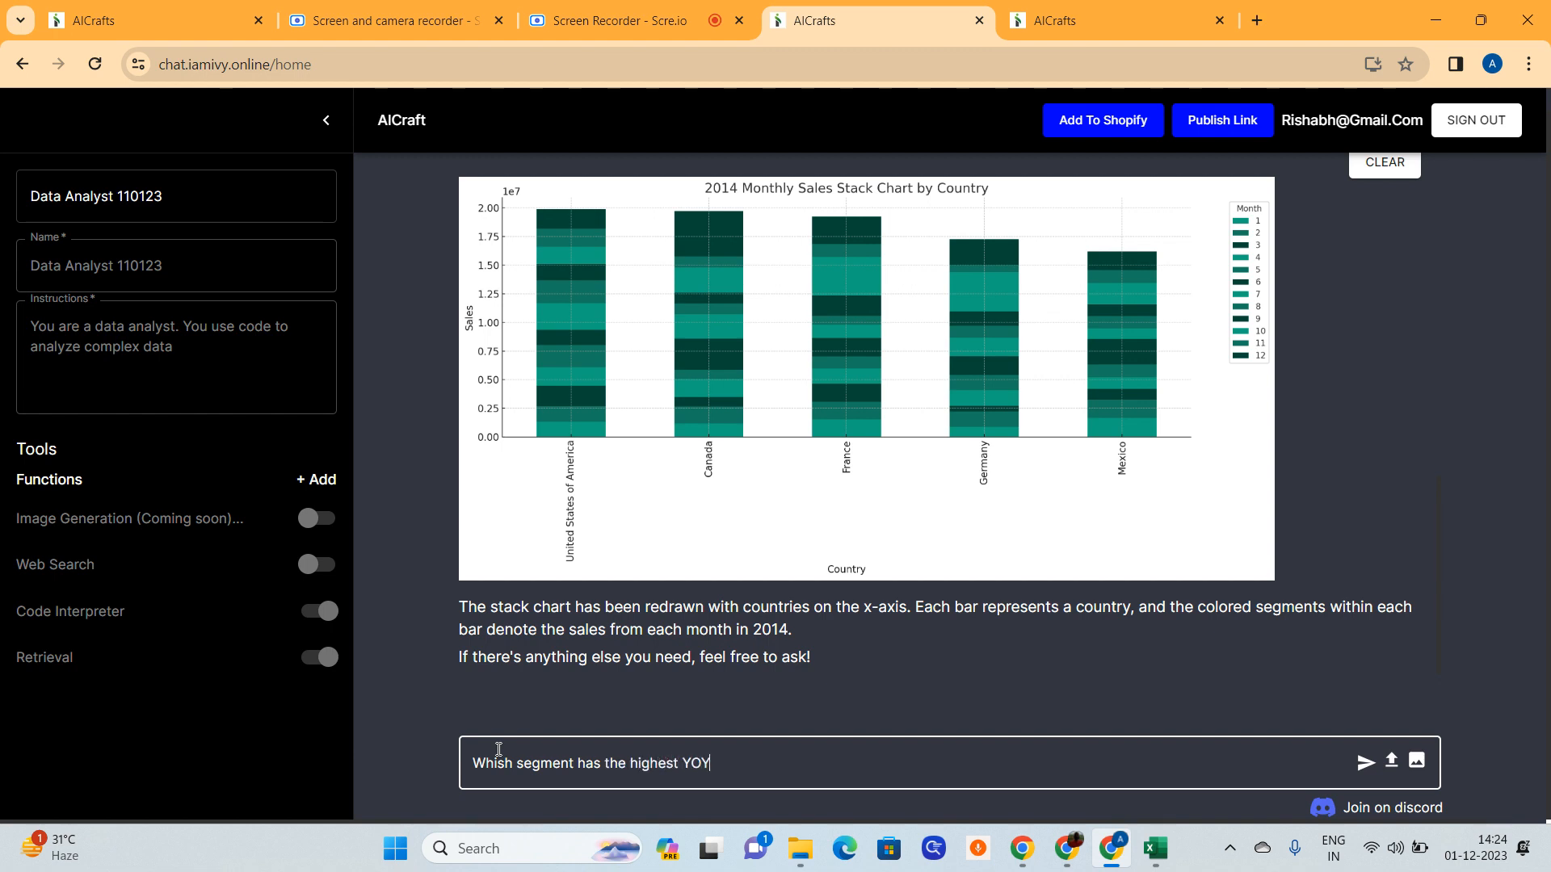
{"action": "type", "text": " sales growth in 2014"}
{"action": "type", "text": "for USA"}
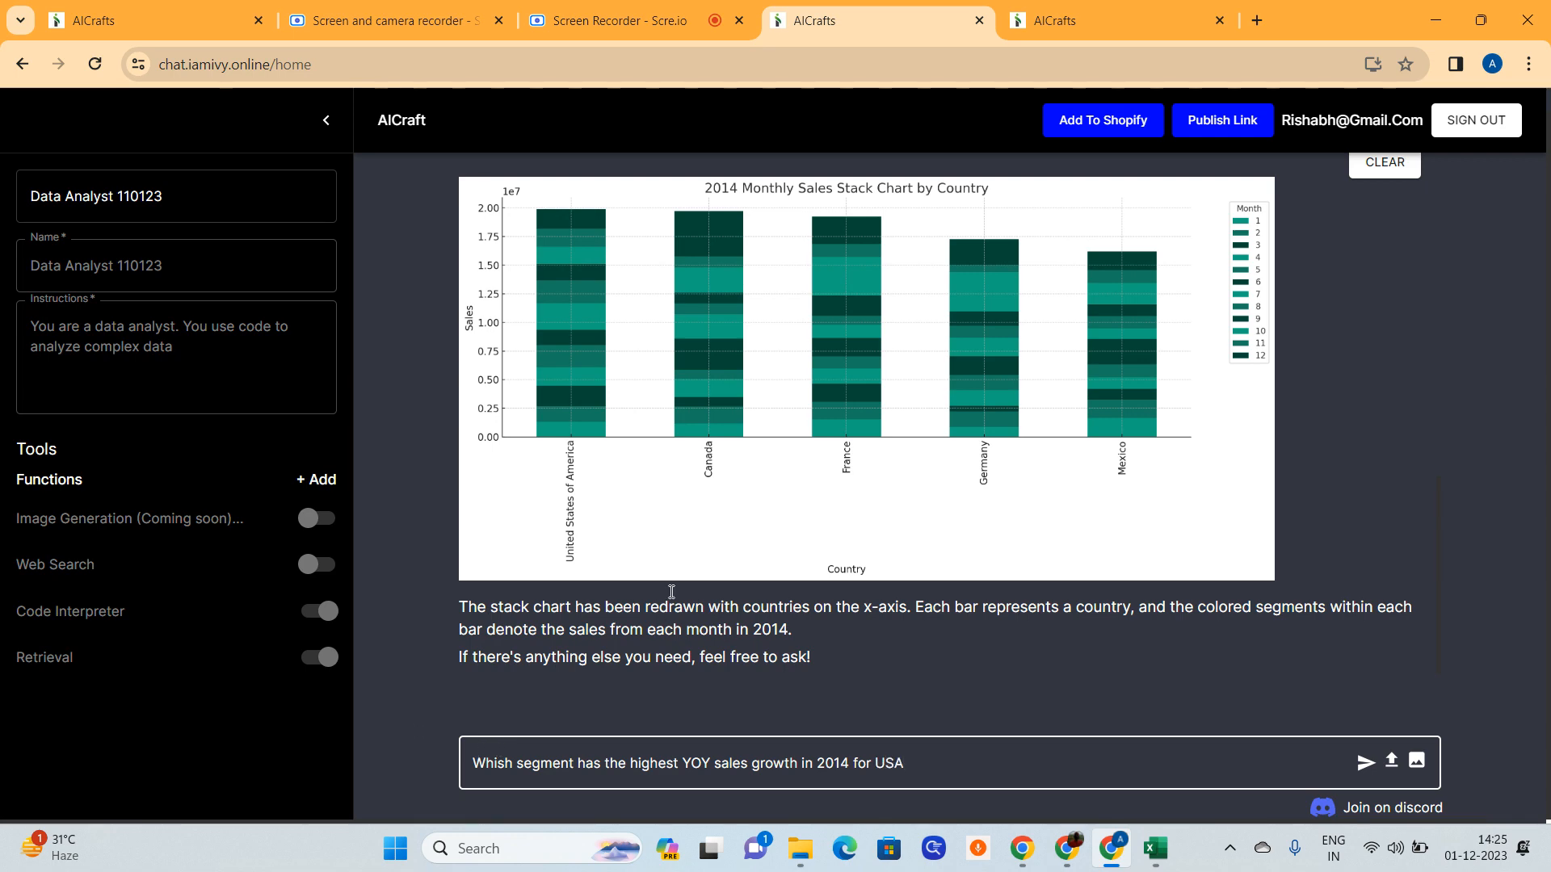
{"action": "scroll", "coordinate": [678, 568], "scroll_direction": "up", "scroll_amount": 3}
{"action": "scroll", "coordinate": [682, 564], "scroll_direction": "down", "scroll_amount": 3}
{"action": "left_click", "coordinate": [1365, 763]}
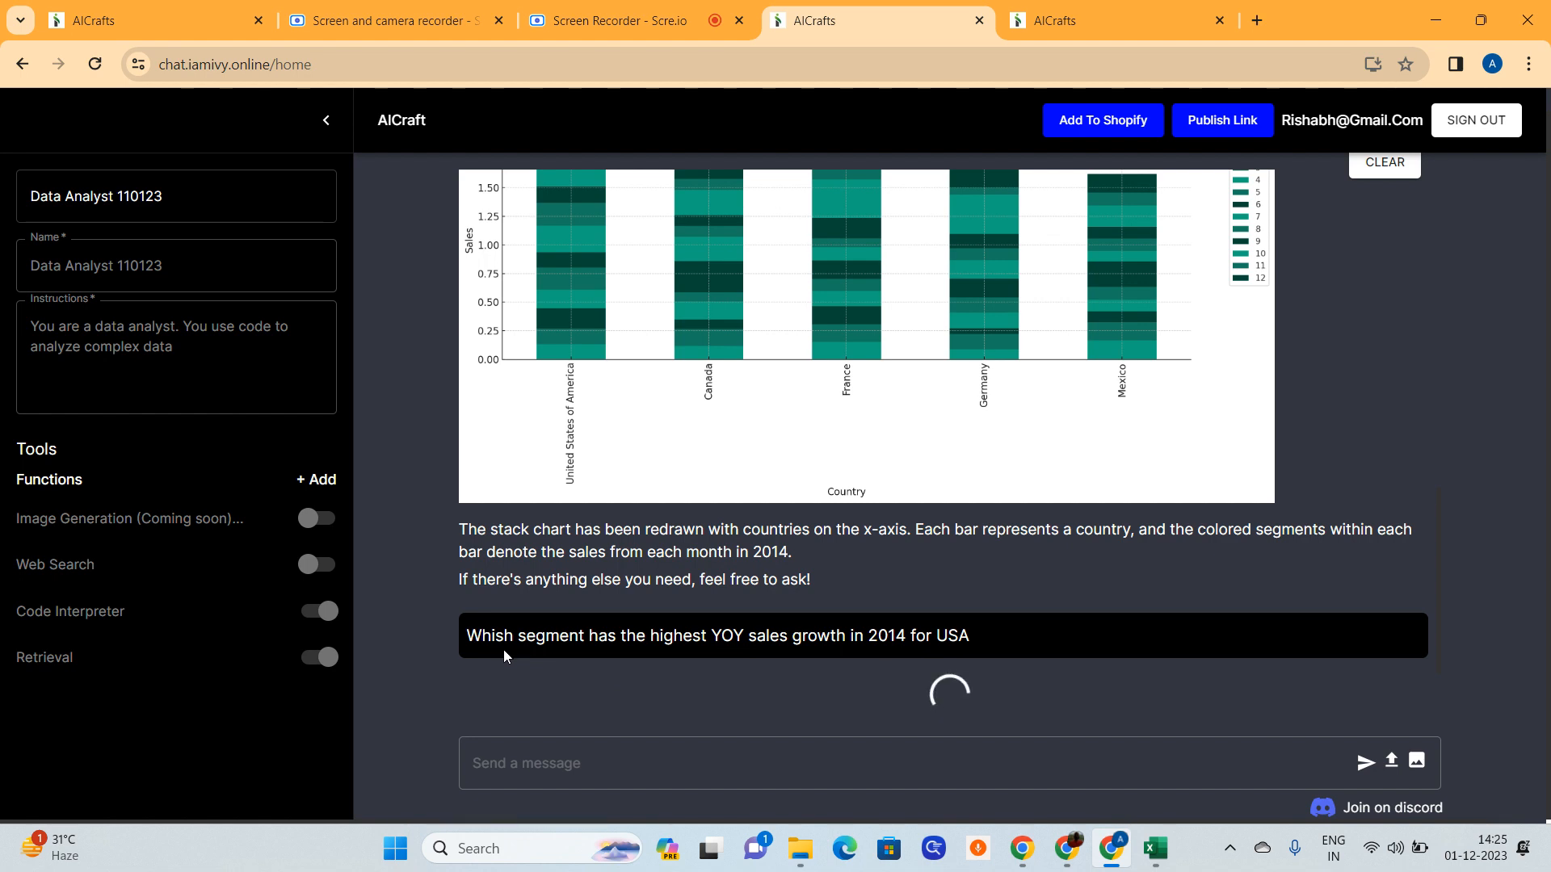
{"action": "left_click", "coordinate": [614, 20]}
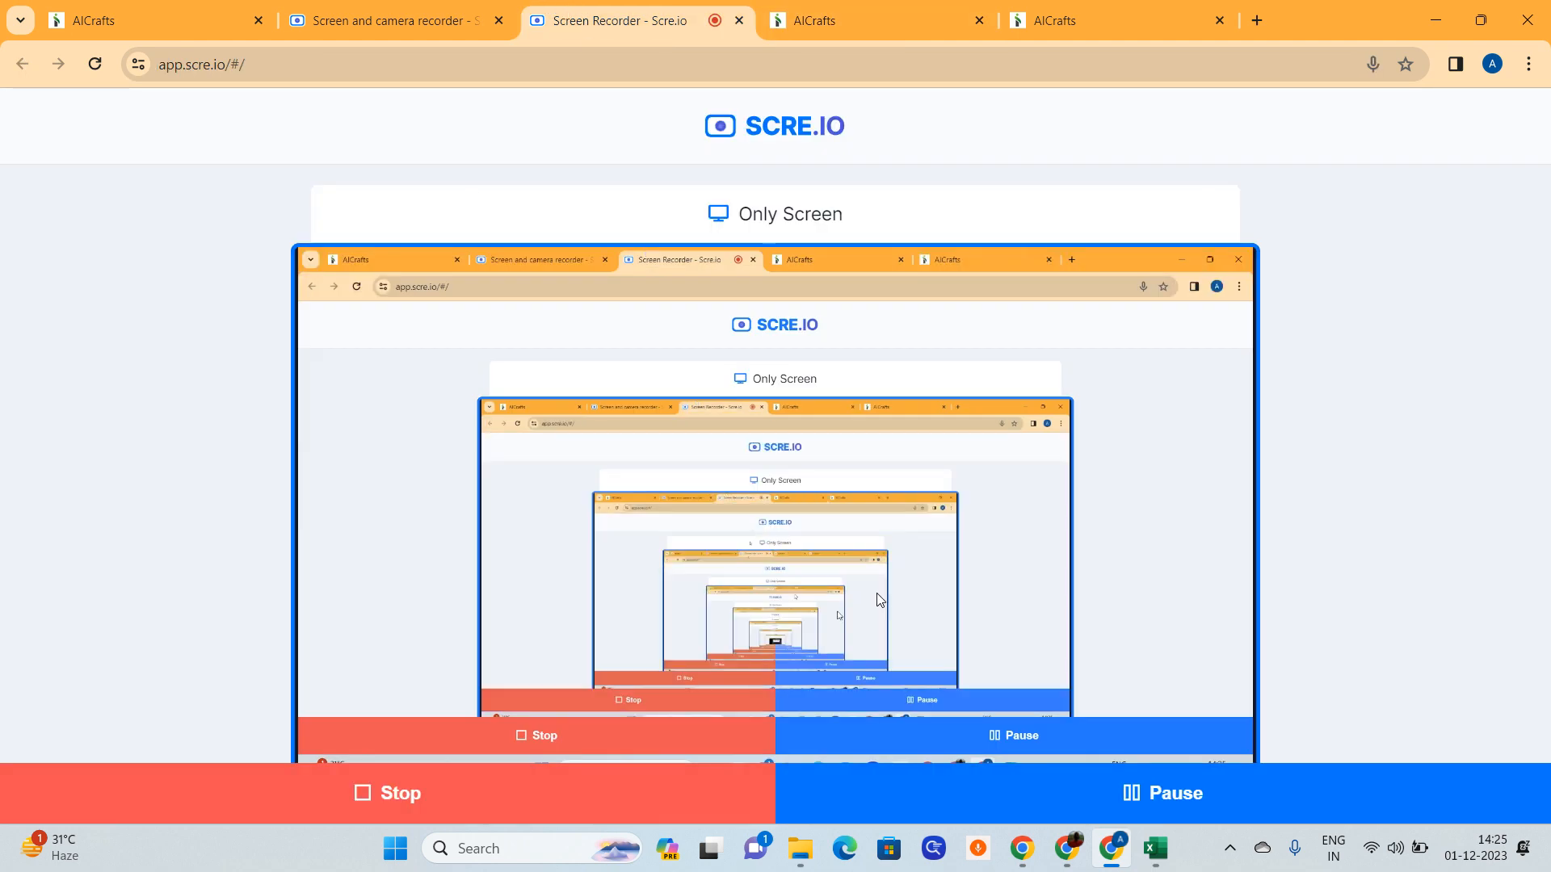
{"action": "left_click", "coordinate": [817, 21]}
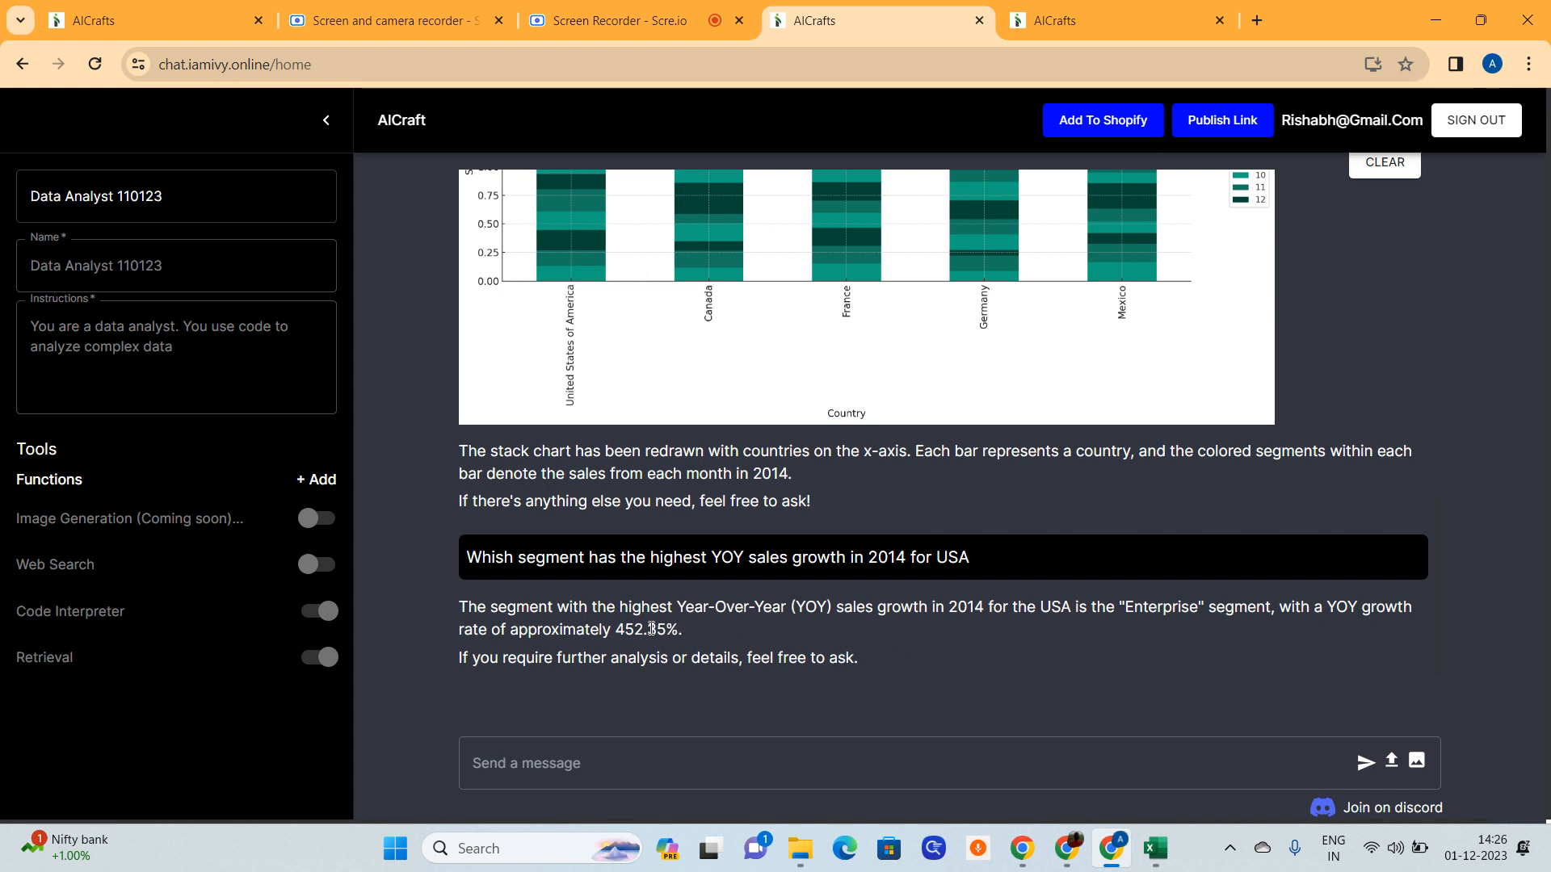
Send the message "Draw a scatter plot with yoy 2014 sales growth in x axis and total 2014 sales contribution in y axis for all segments in USA".
{"action": "left_click", "coordinate": [570, 760]}
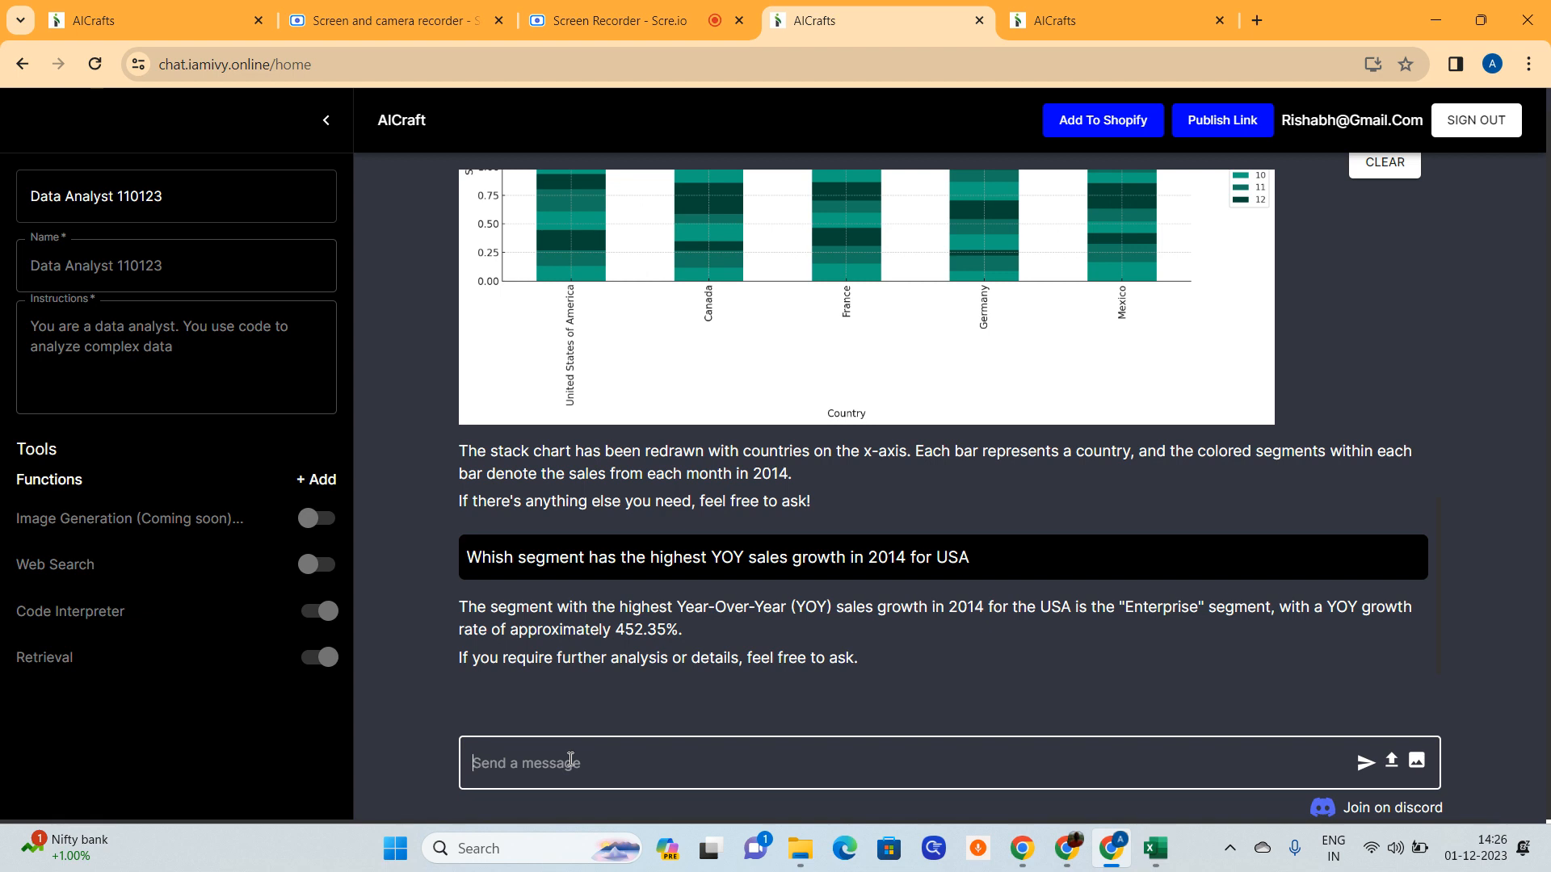
{"action": "type", "text": "L"}
{"action": "key", "text": "BackSpace"}
{"action": "type", "text": "Draw a scaa"}
{"action": "key", "text": "BackSpace"}
{"action": "type", "text": "tter plot with yoy 2014"}
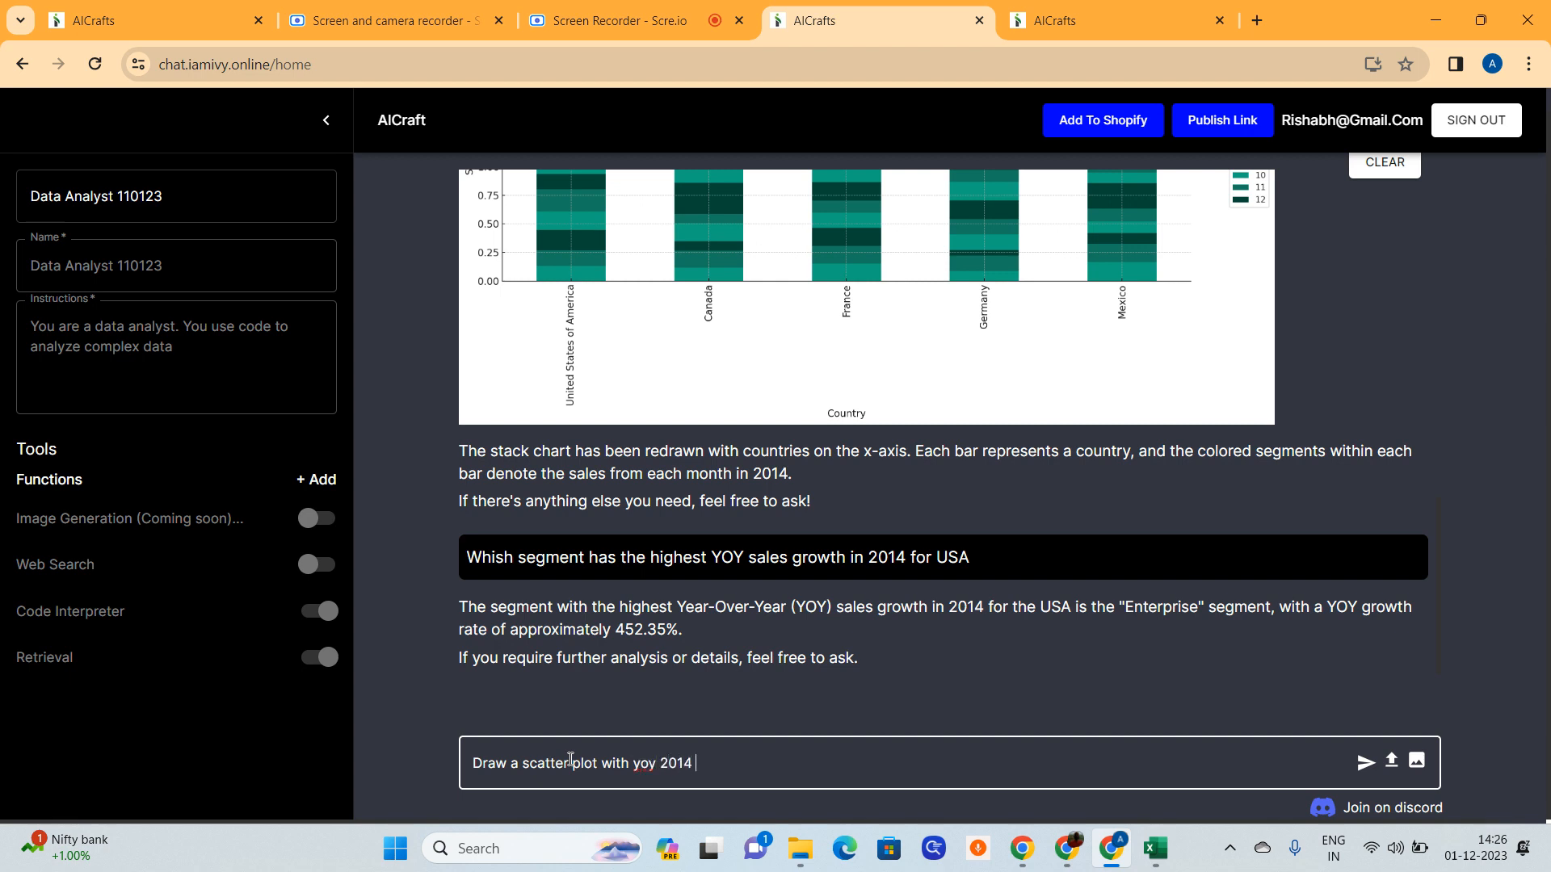
{"action": "type", "text": " sales growth in x axis and"}
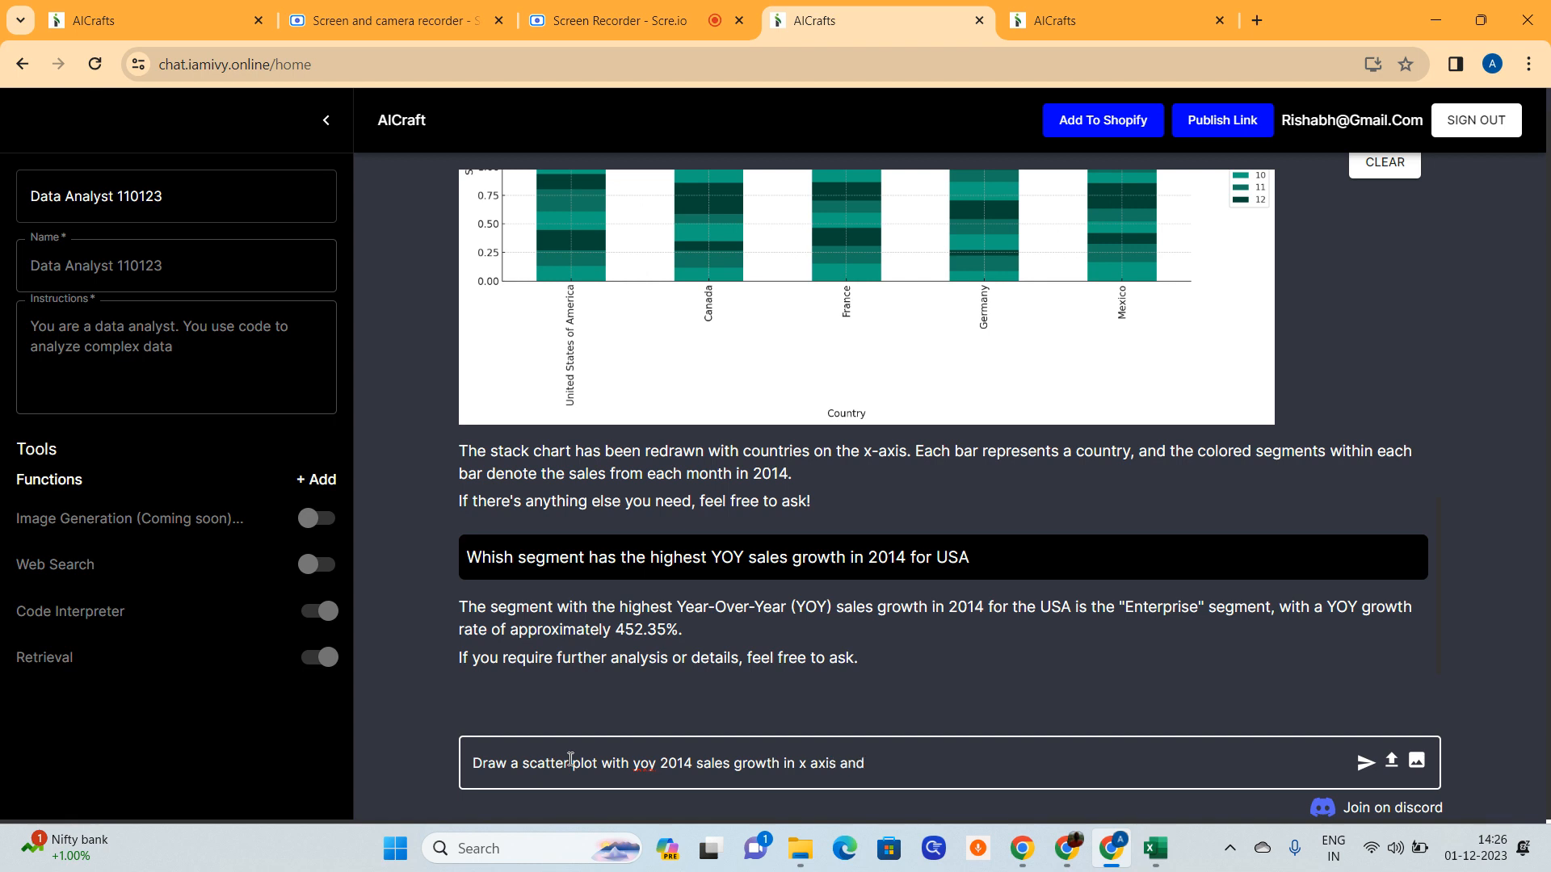
{"action": "type", "text": " total sales contribution in y"}
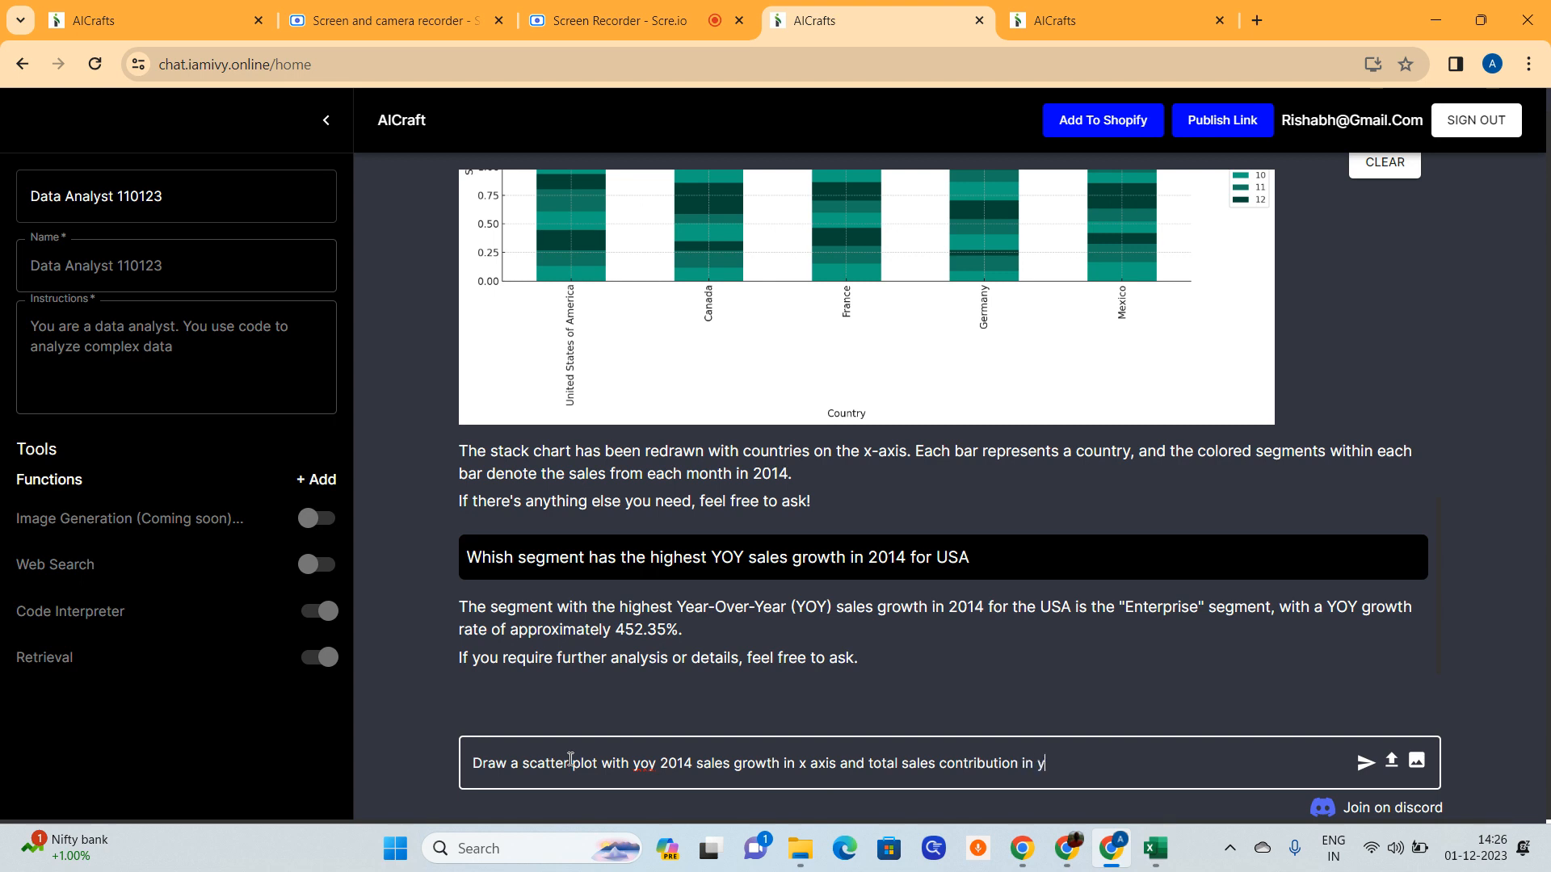
{"action": "type", "text": " axis for all segments in USA"}
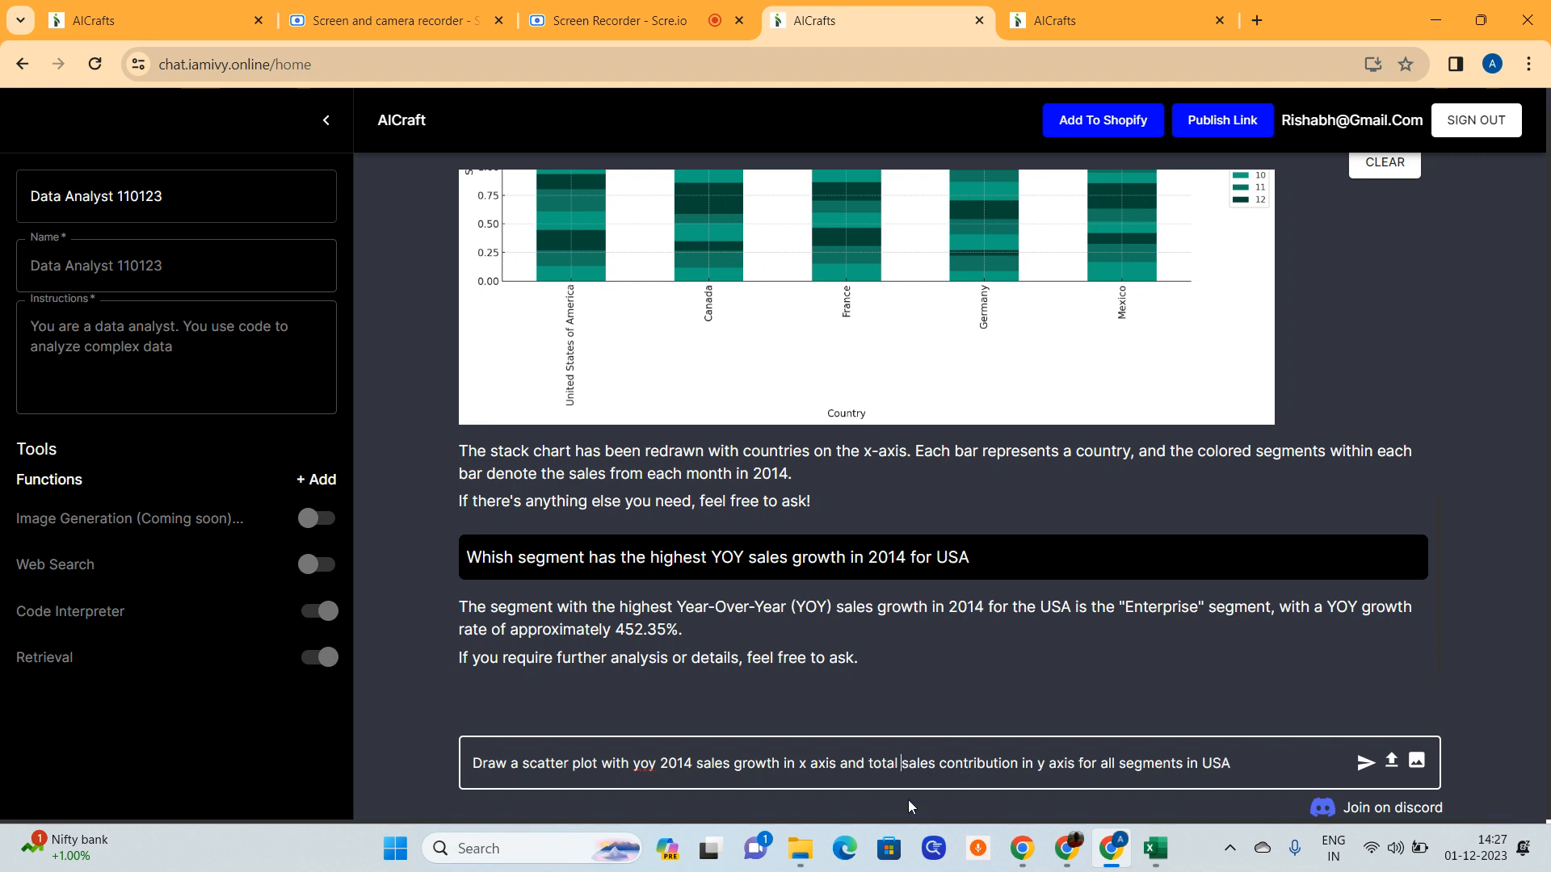
{"action": "type", "text": "2014,"}
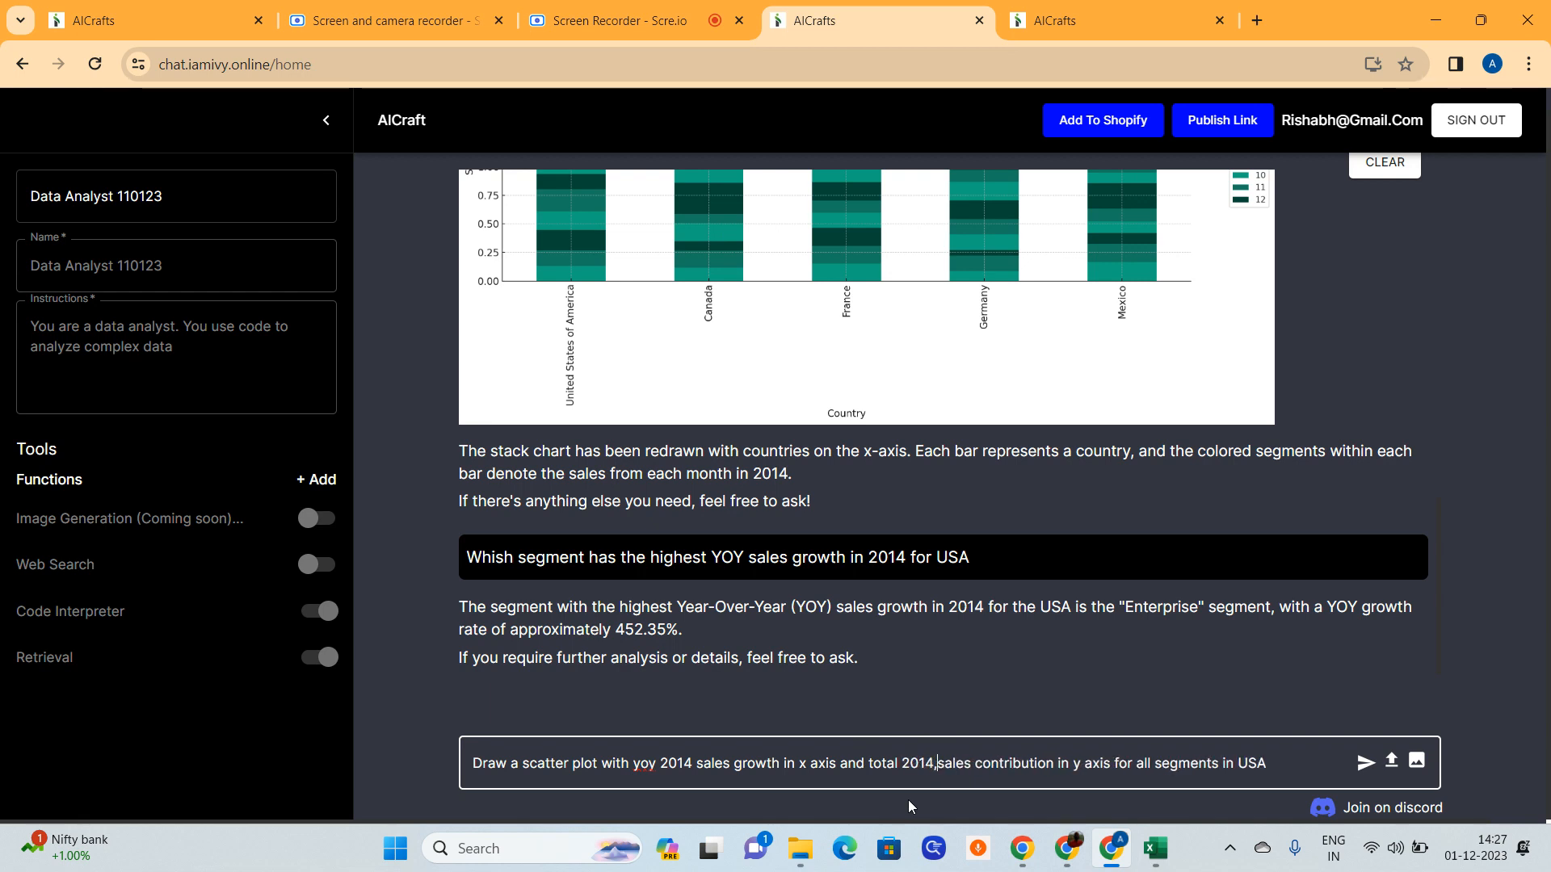
{"action": "key", "text": "BackSpace"}
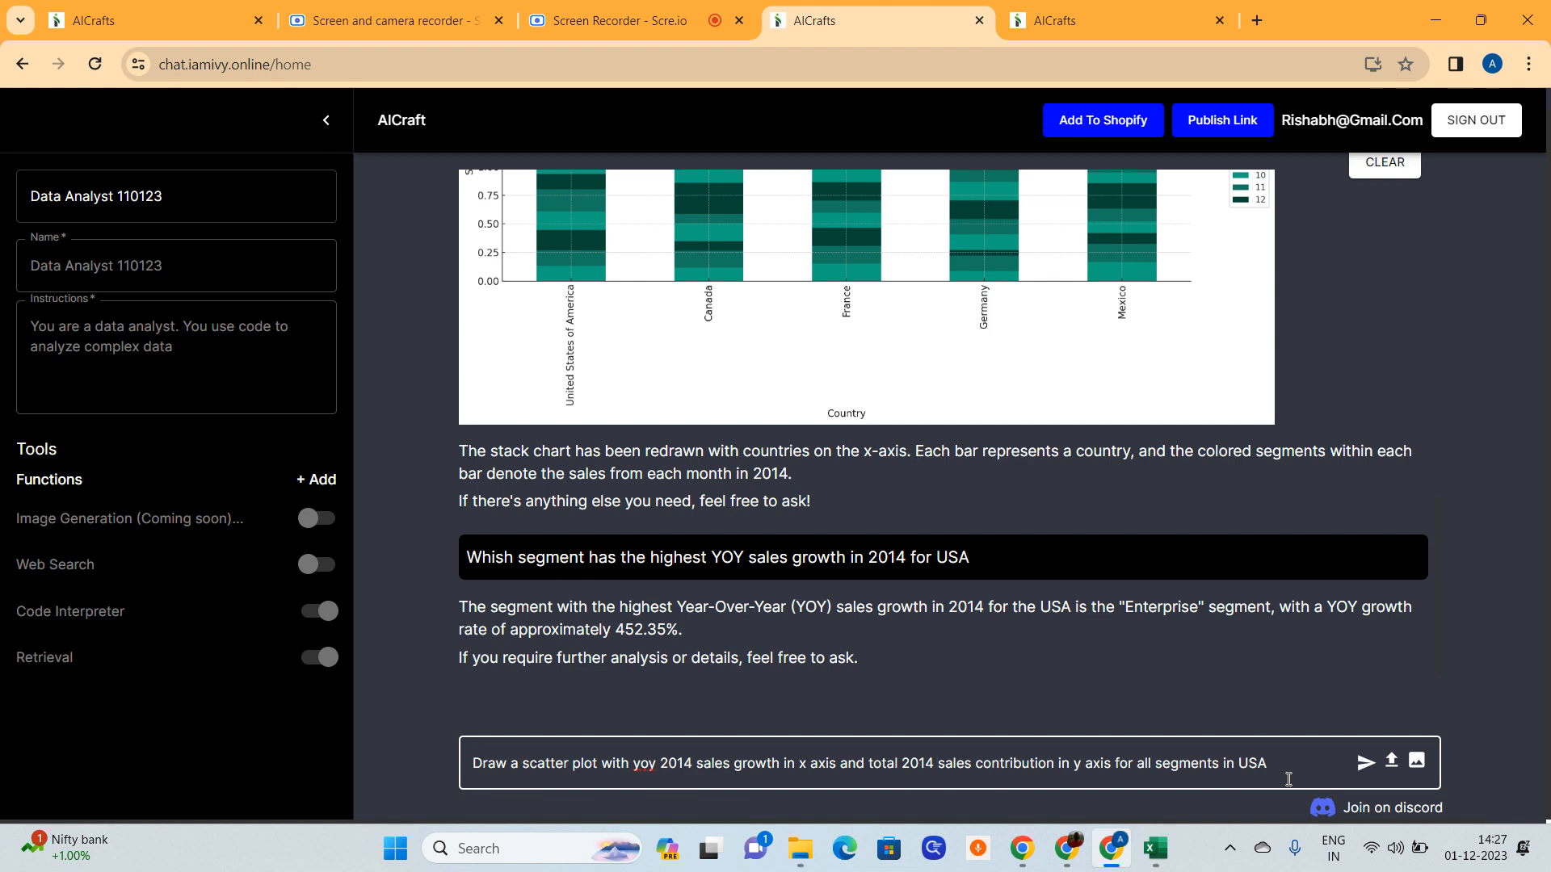
{"action": "left_click", "coordinate": [1365, 761]}
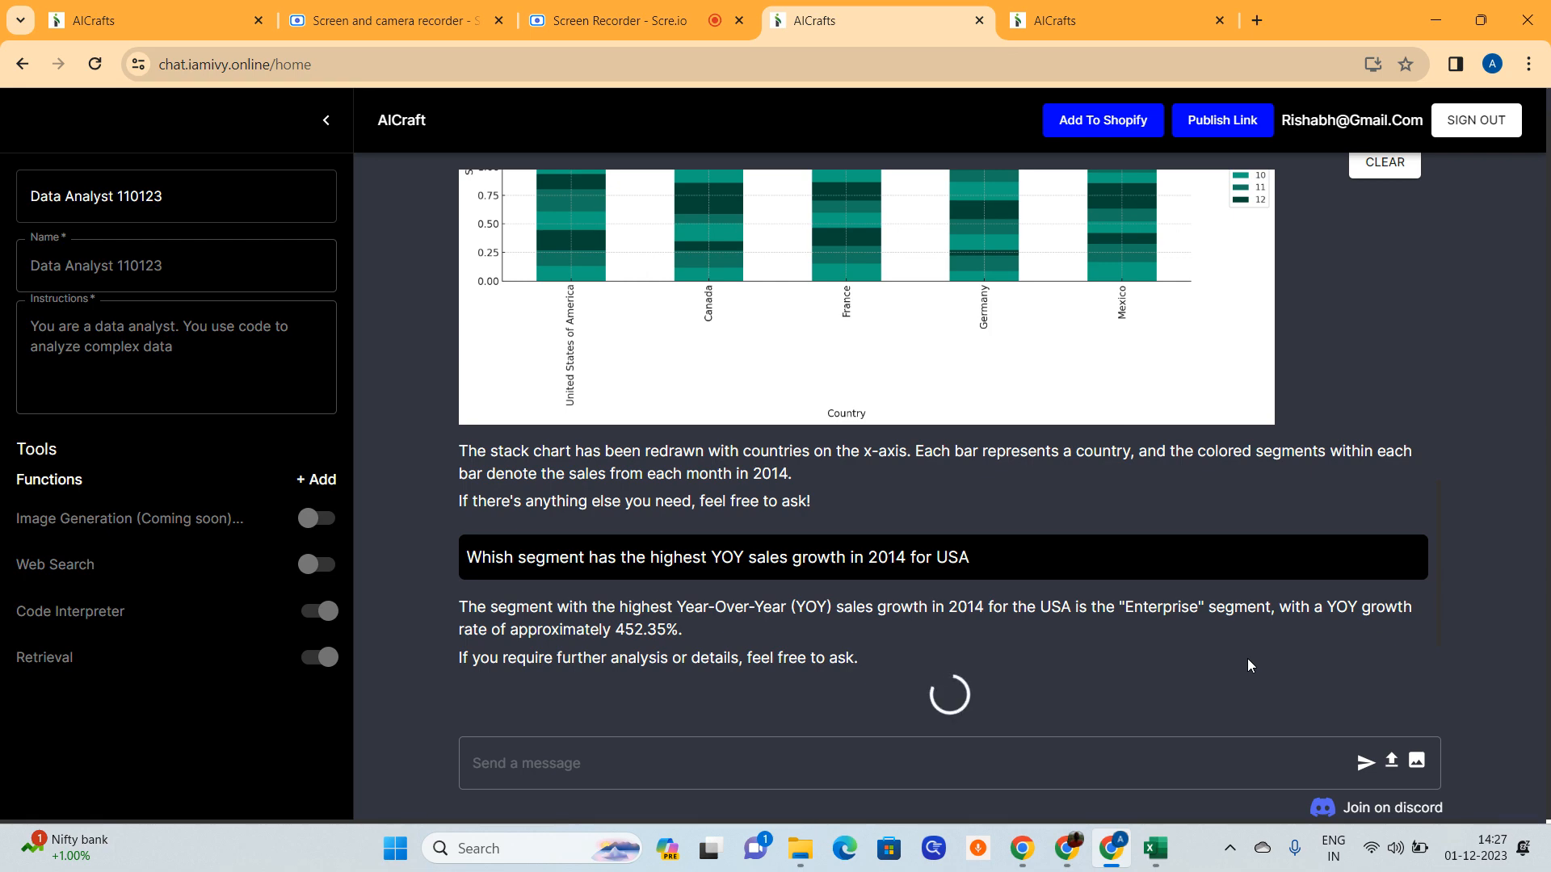
{"action": "left_click", "coordinate": [614, 21]}
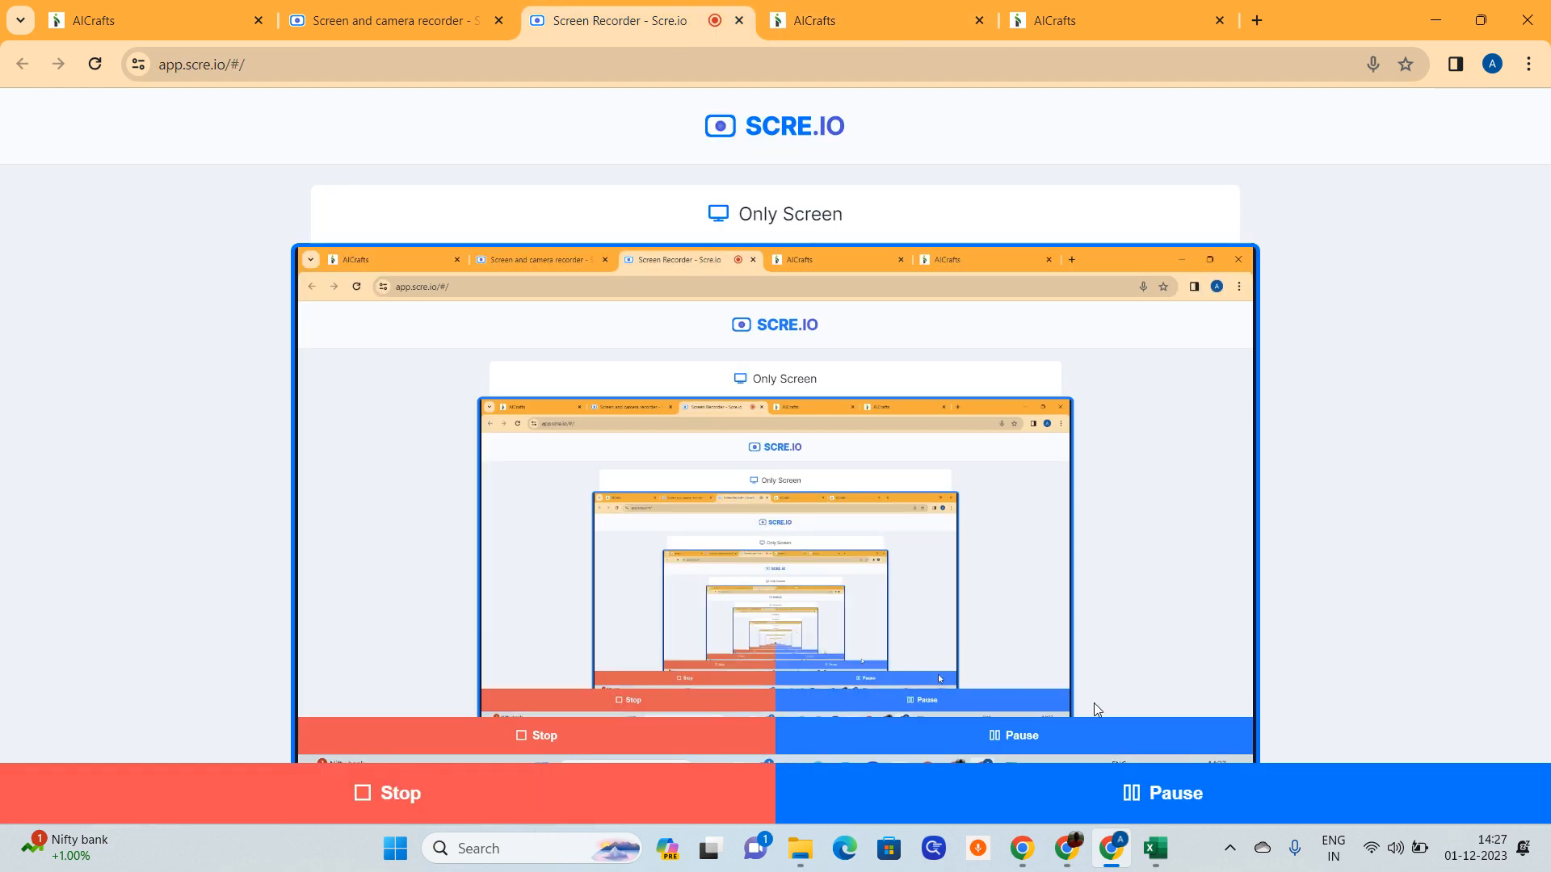
{"action": "left_click", "coordinate": [820, 20]}
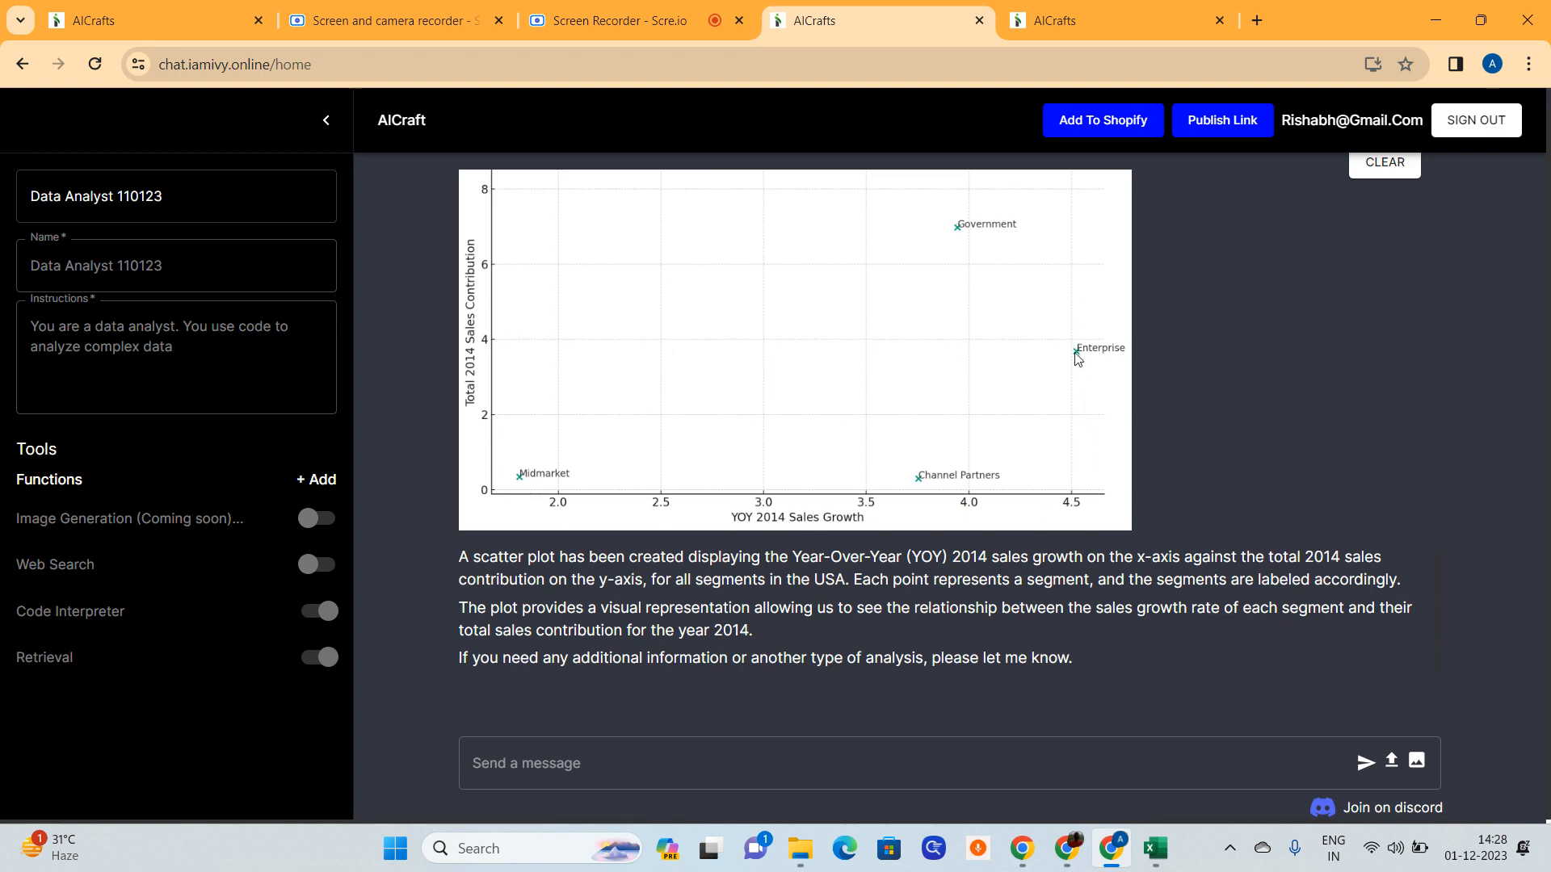
Compare the USA segments scatter plot with the growth rate in the assistant's previous answer and read its explanation.
{"action": "scroll", "coordinate": [1108, 408], "scroll_direction": "up", "scroll_amount": 5}
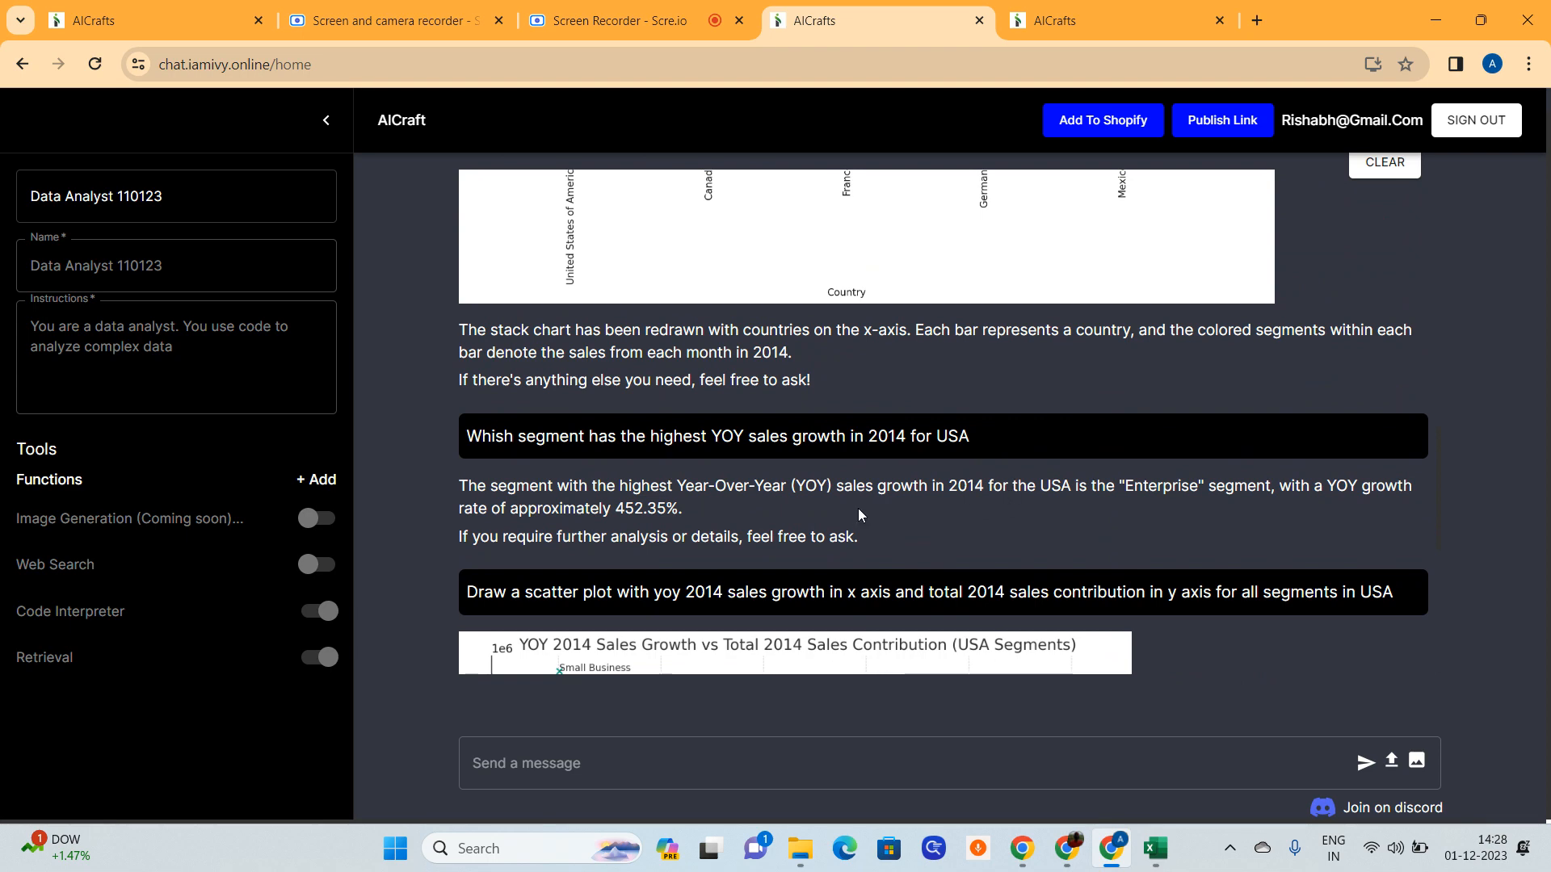
{"action": "left_click_drag", "start_coordinate": [625, 511], "coordinate": [663, 510]}
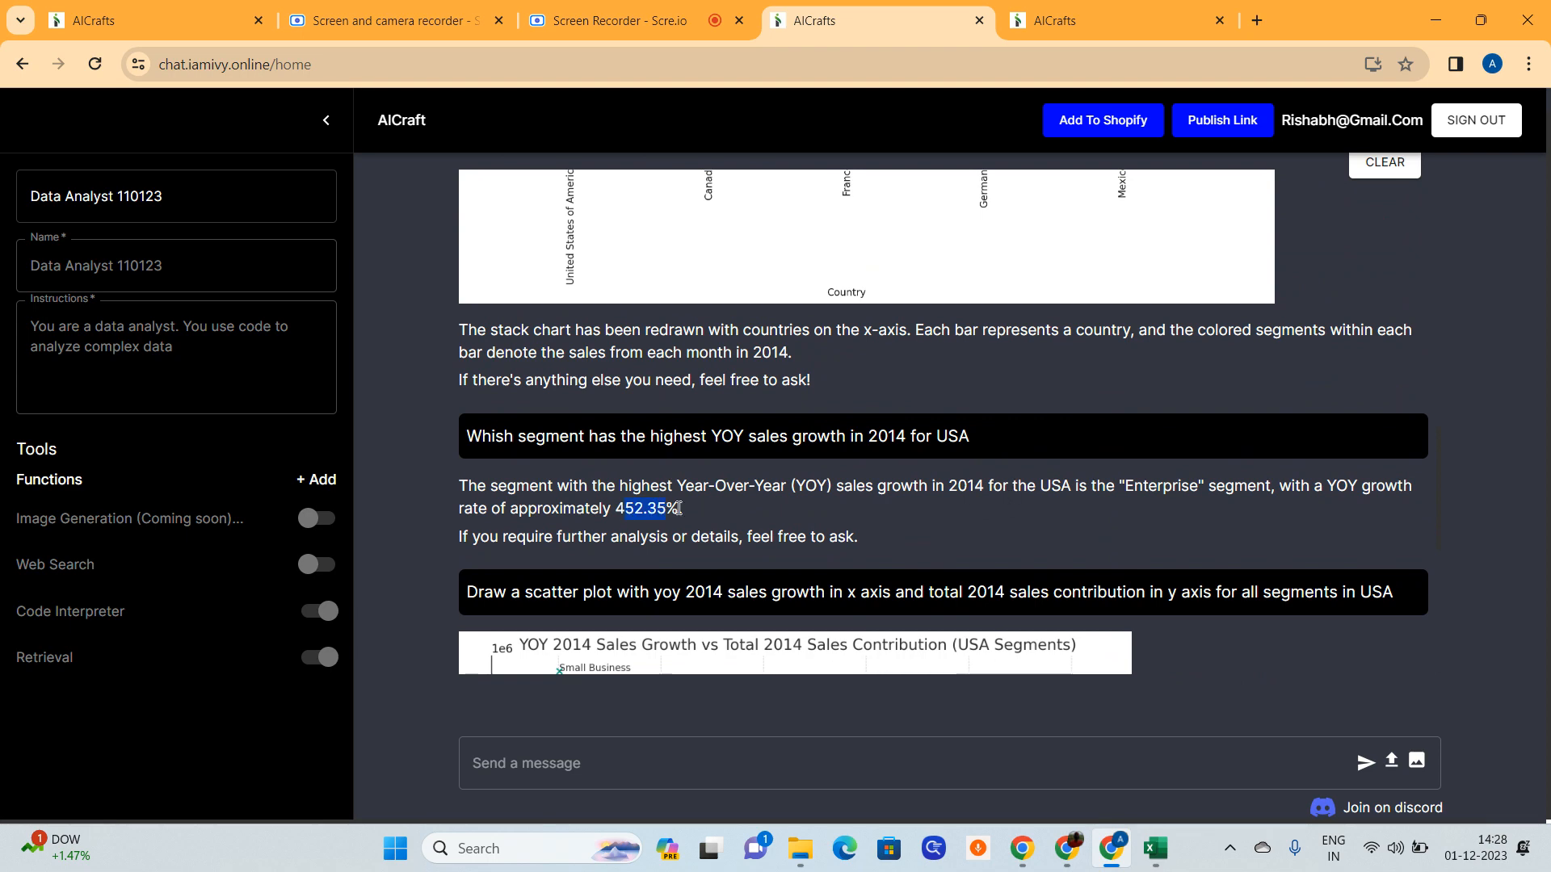
{"action": "scroll", "coordinate": [839, 488], "scroll_direction": "down", "scroll_amount": 4}
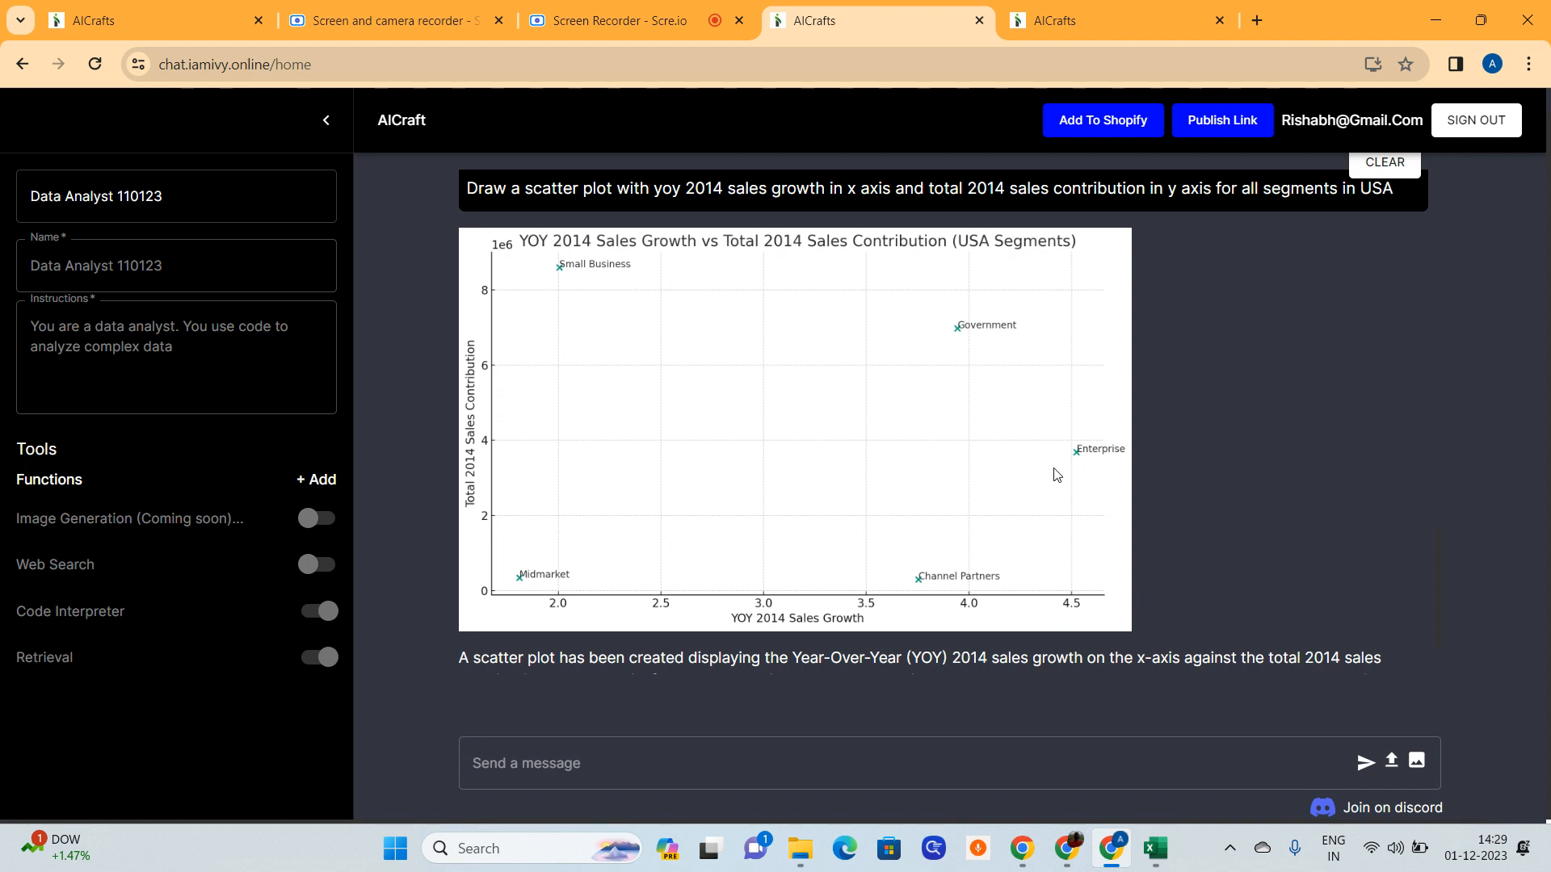
{"action": "scroll", "coordinate": [1054, 474], "scroll_direction": "down", "scroll_amount": 2}
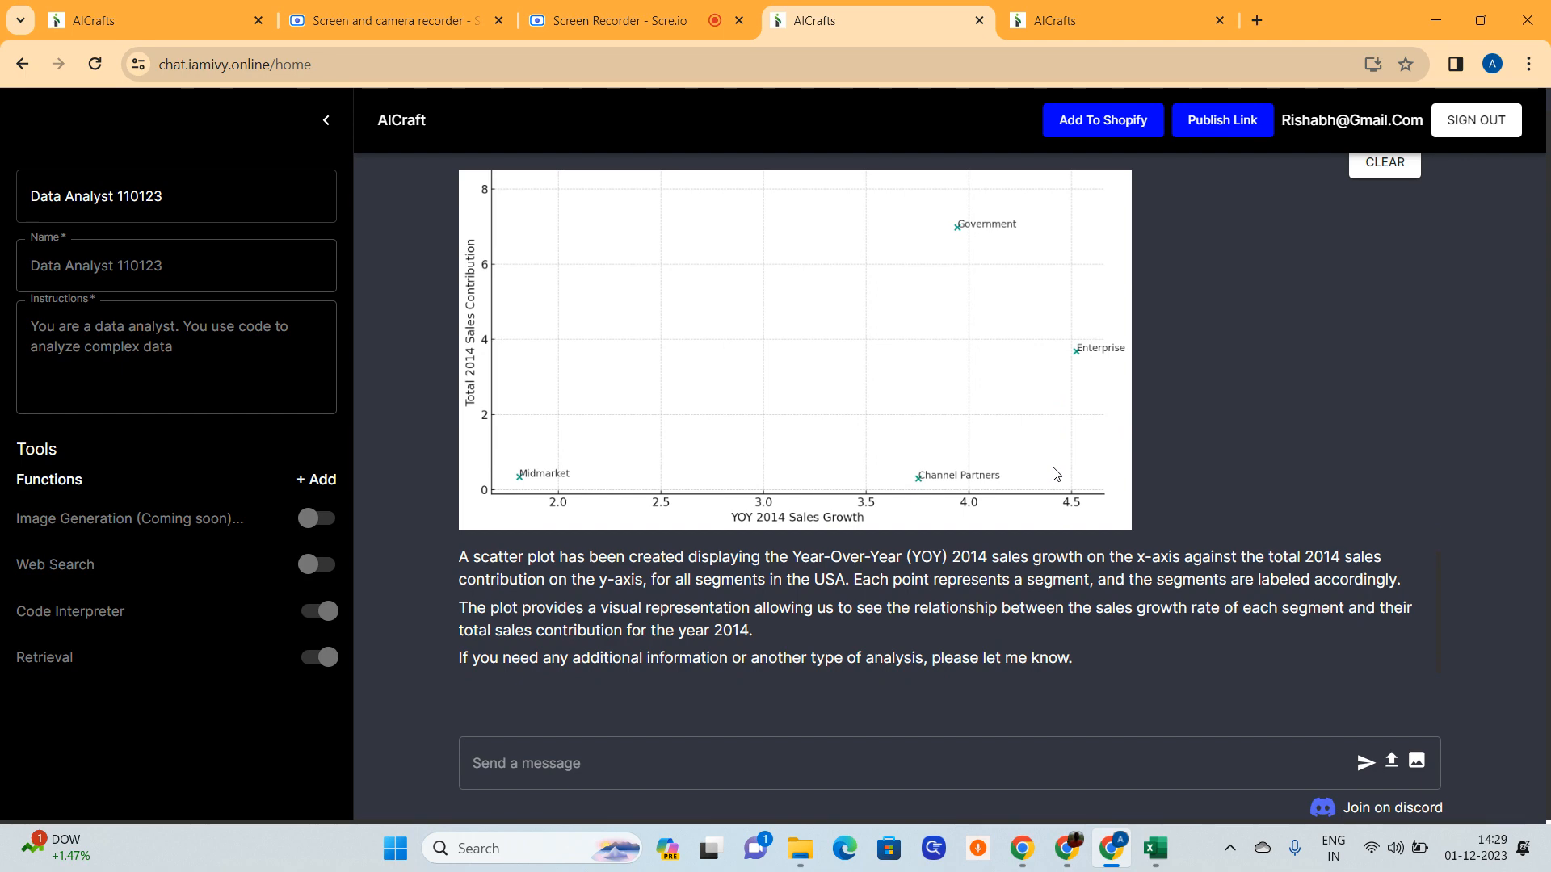
{"action": "scroll", "coordinate": [1049, 477], "scroll_direction": "up", "scroll_amount": 3}
{"action": "scroll", "coordinate": [1049, 477], "scroll_direction": "down", "scroll_amount": 3}
Ask the assistant "Which product under Enterprise segment in USA has seen the highest YOY sales growth?".
{"action": "left_click", "coordinate": [743, 759]}
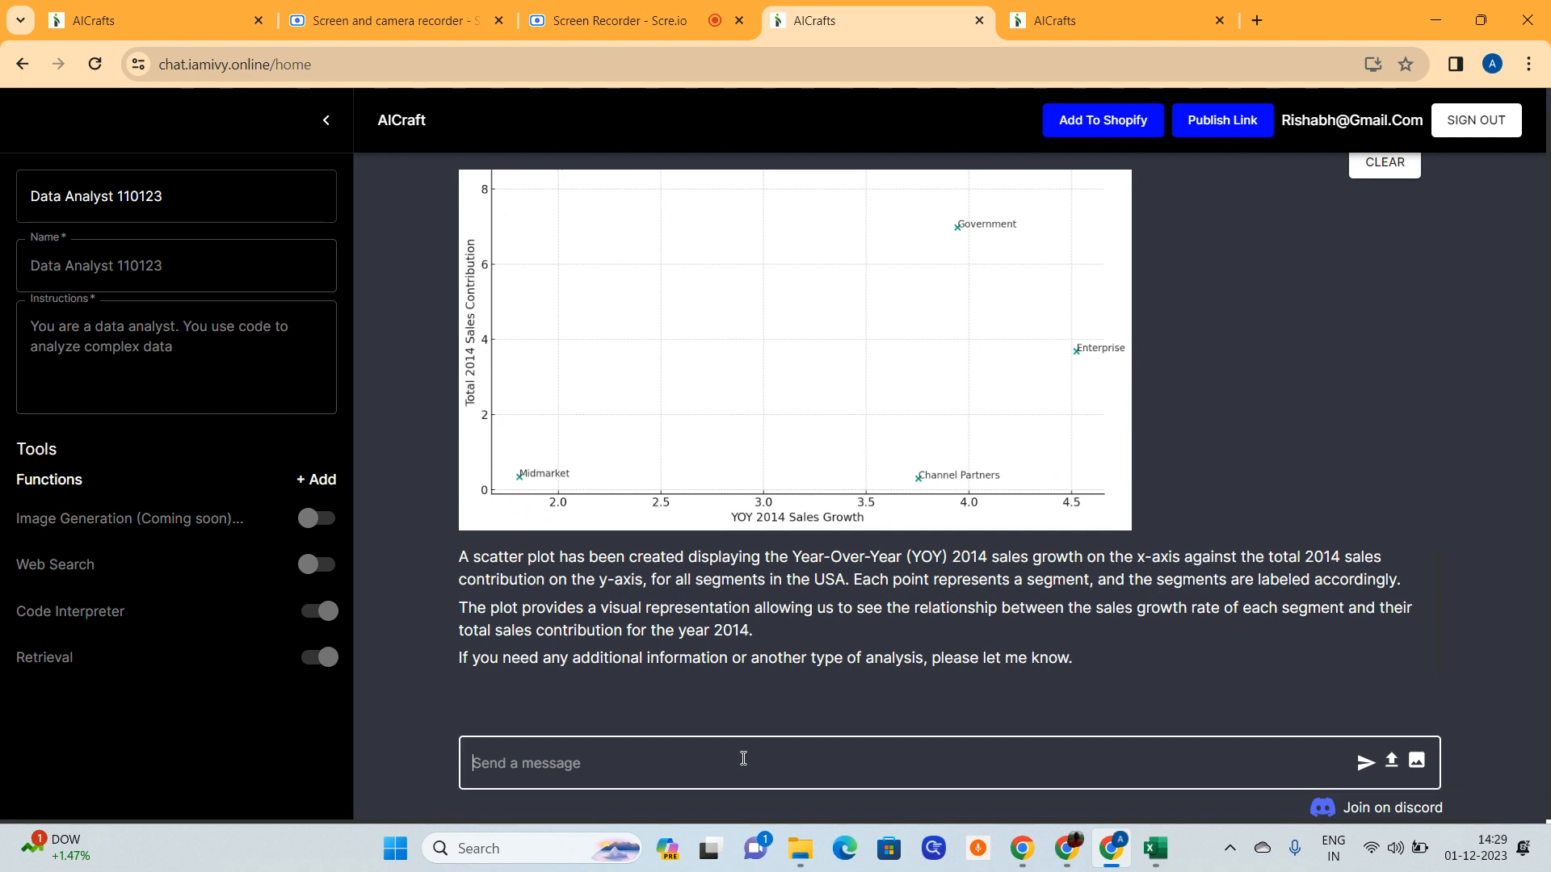
{"action": "type", "text": "Which product under Enterpri"}
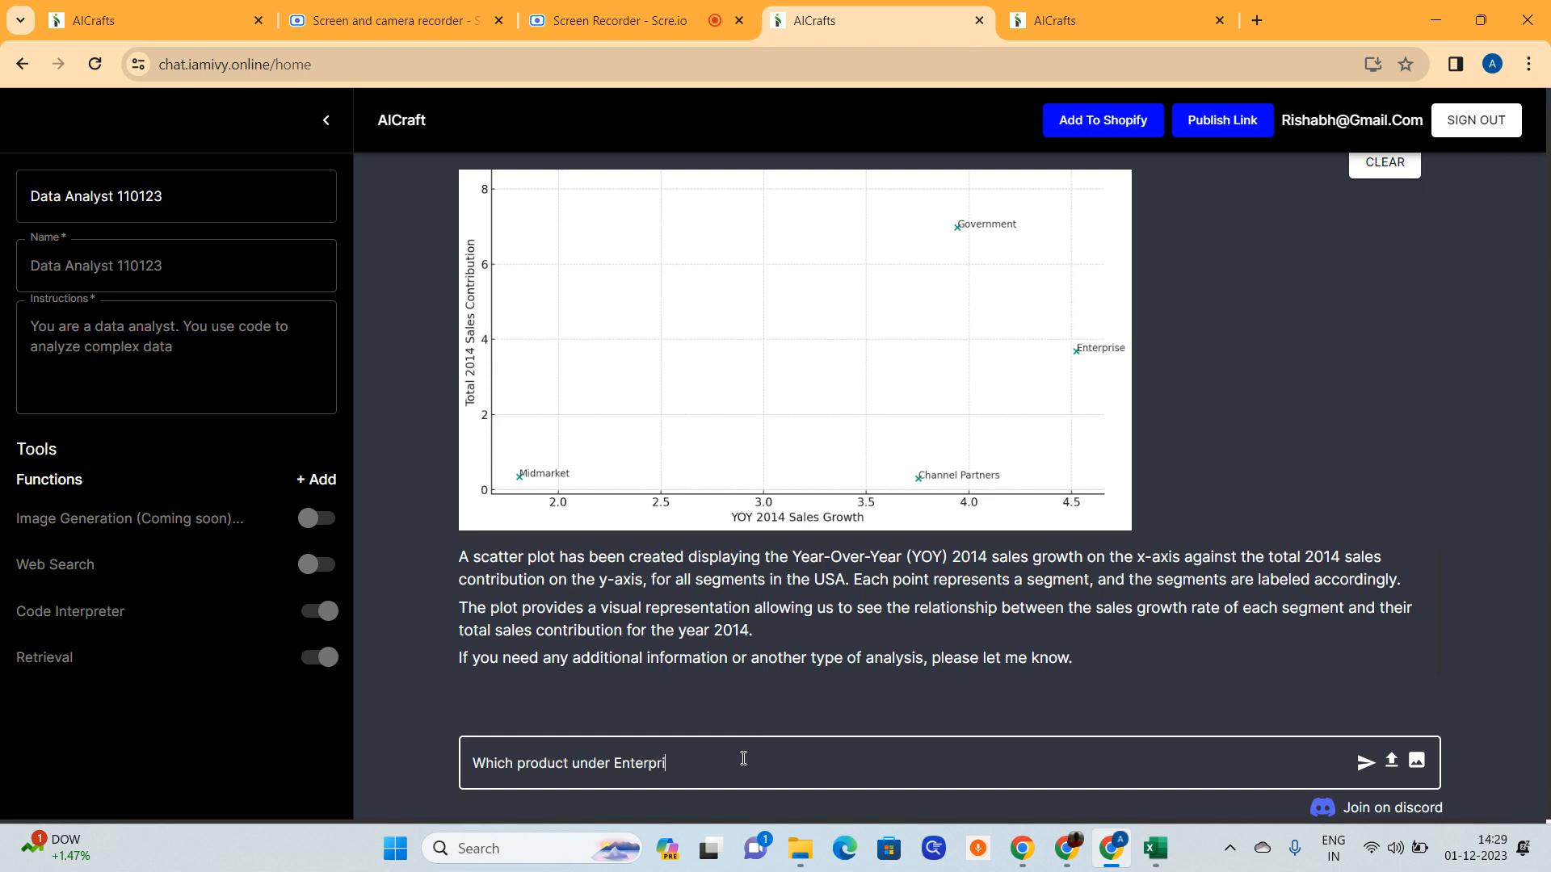
{"action": "type", "text": "se segment in USA "}
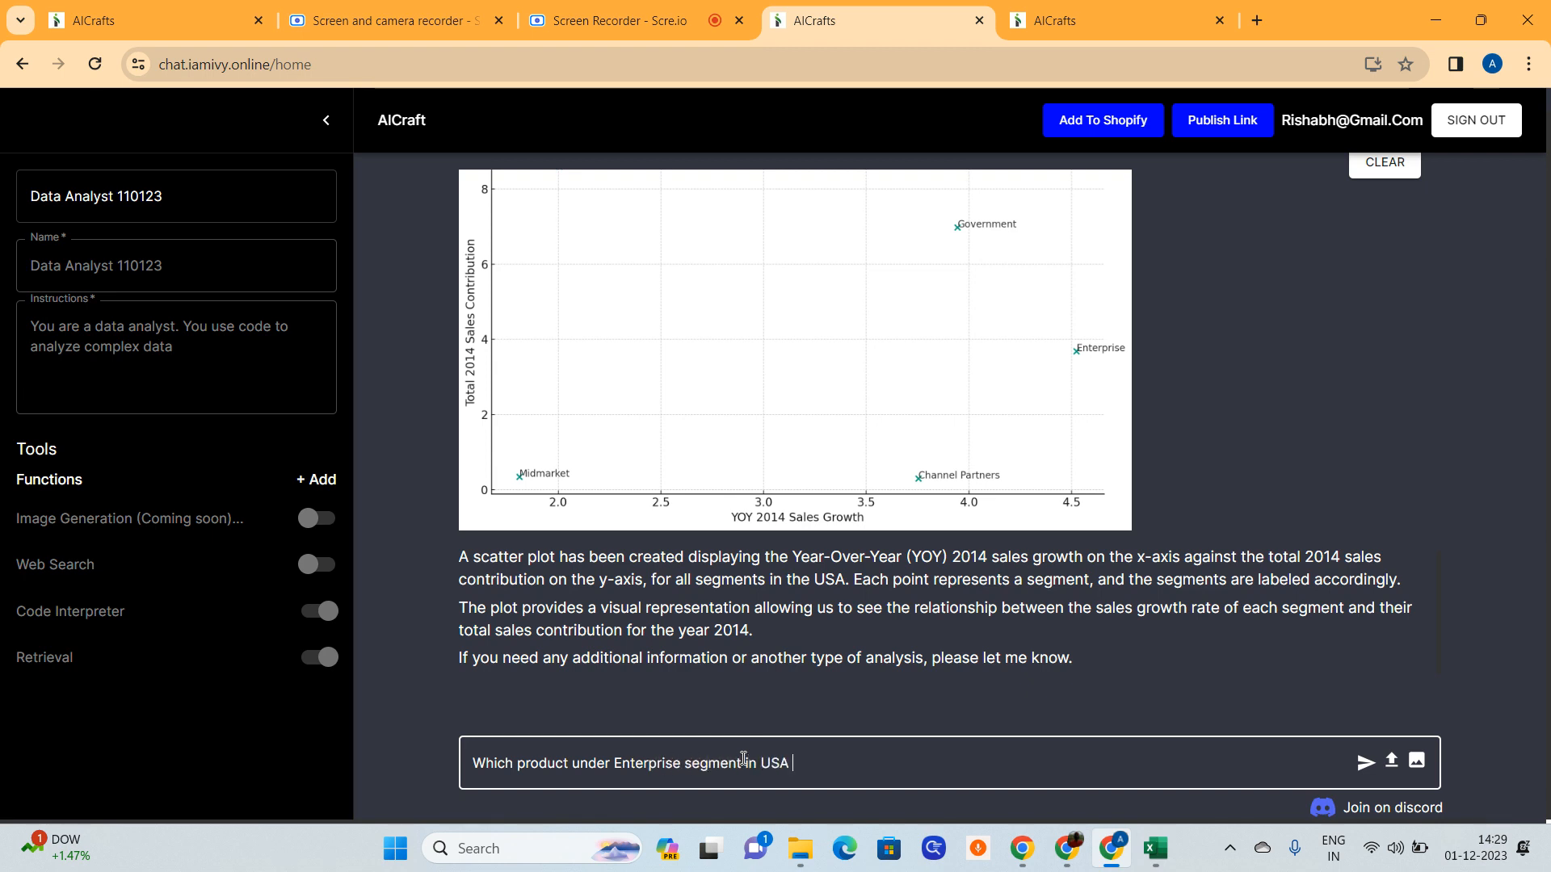
{"action": "type", "text": "has seen the highest YOY go"}
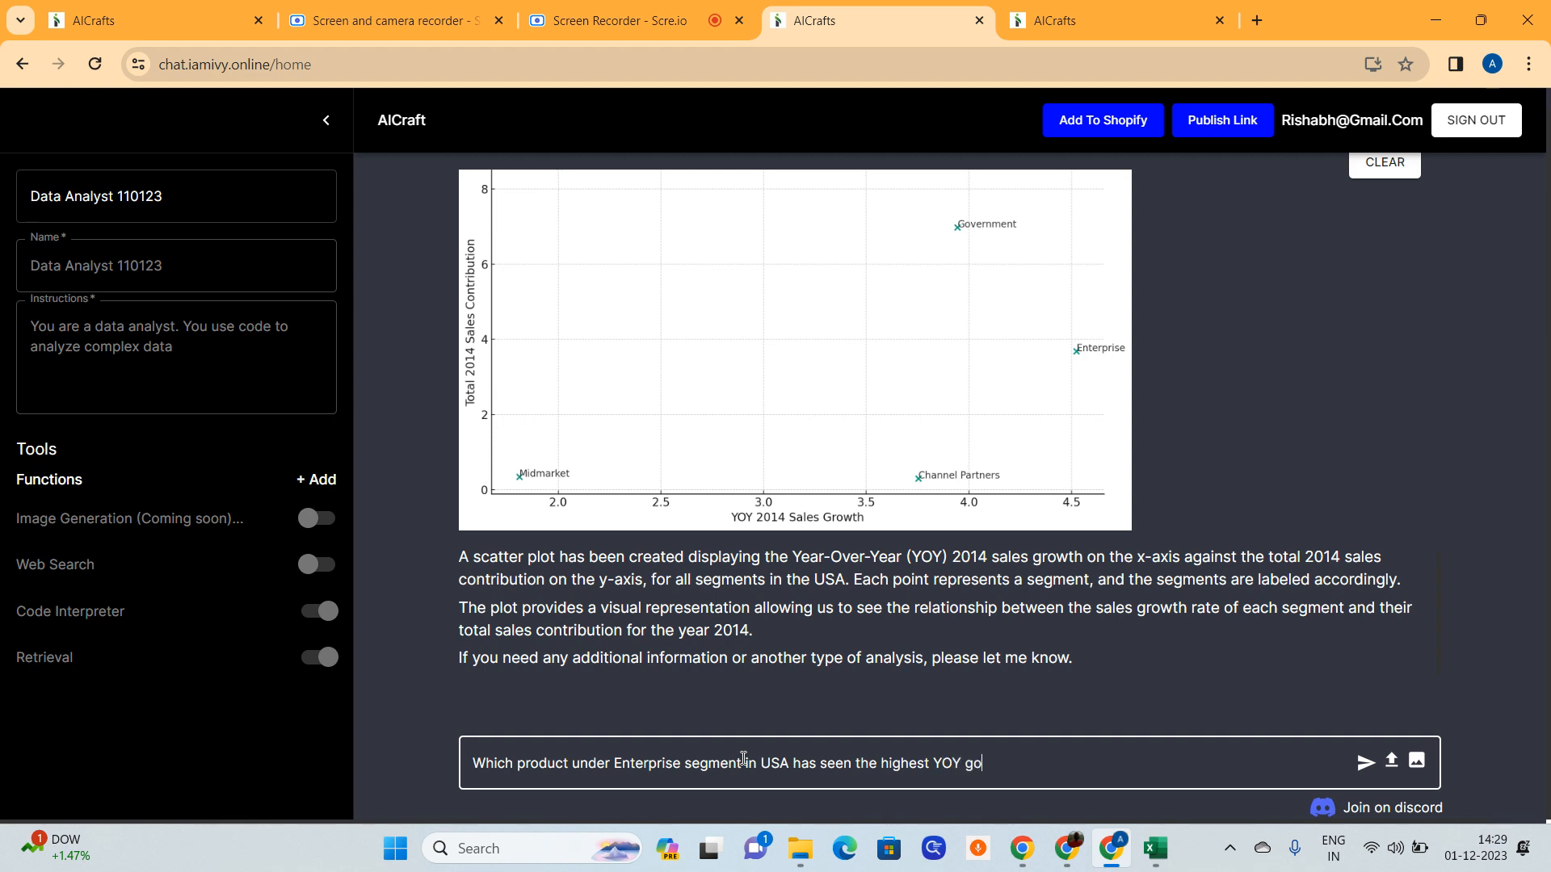
{"action": "key", "text": "BackSpace"}
{"action": "type", "text": "rowth"}
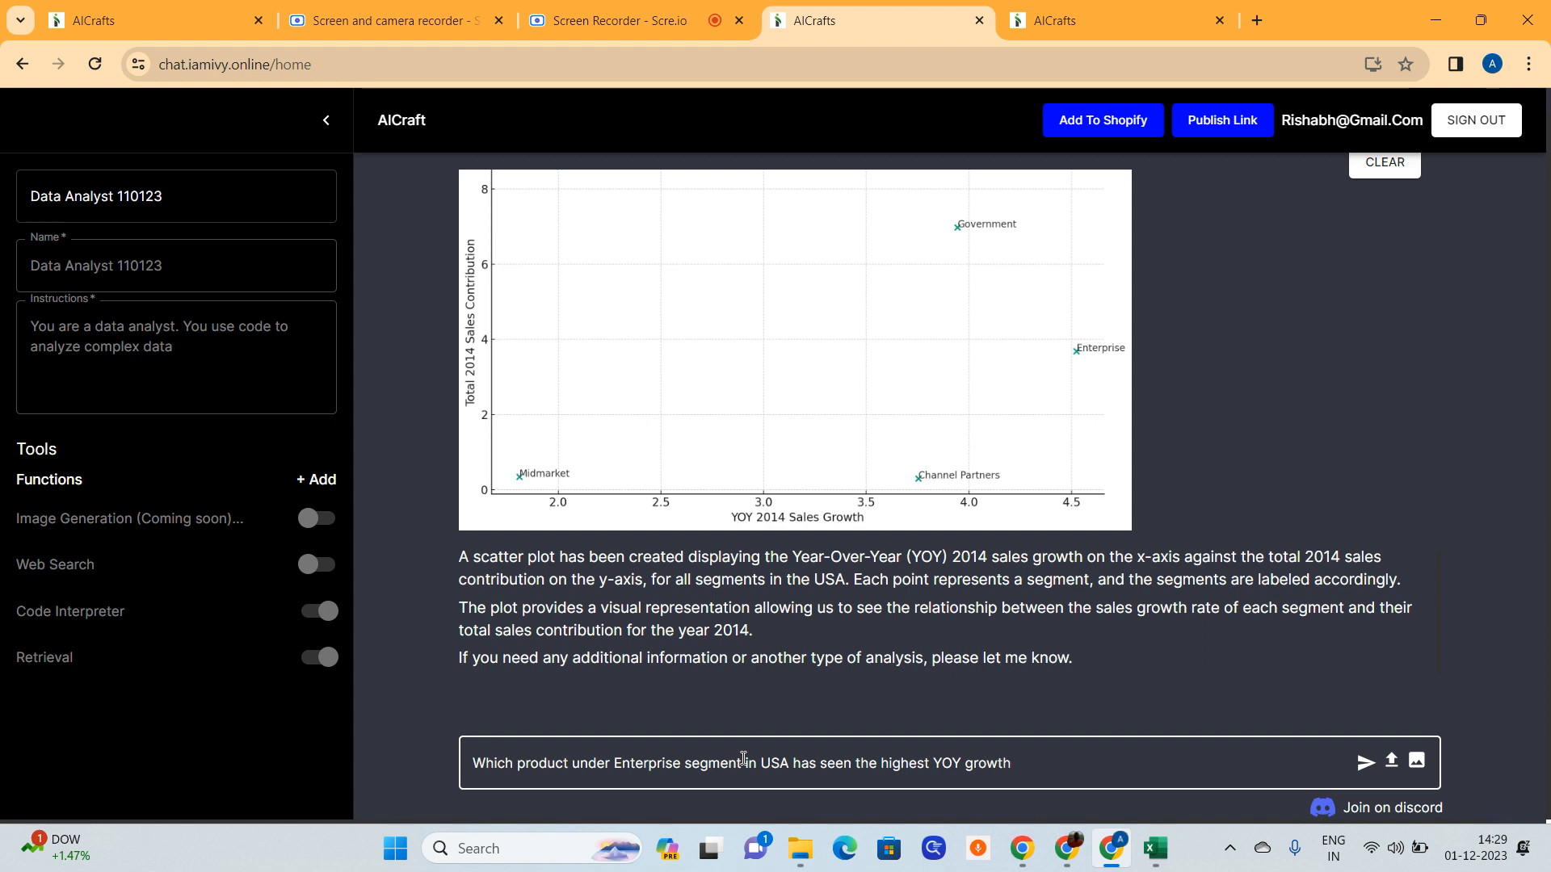
{"action": "type", "text": "?"}
{"action": "left_click", "coordinate": [969, 775]}
{"action": "type", "text": "sales"}
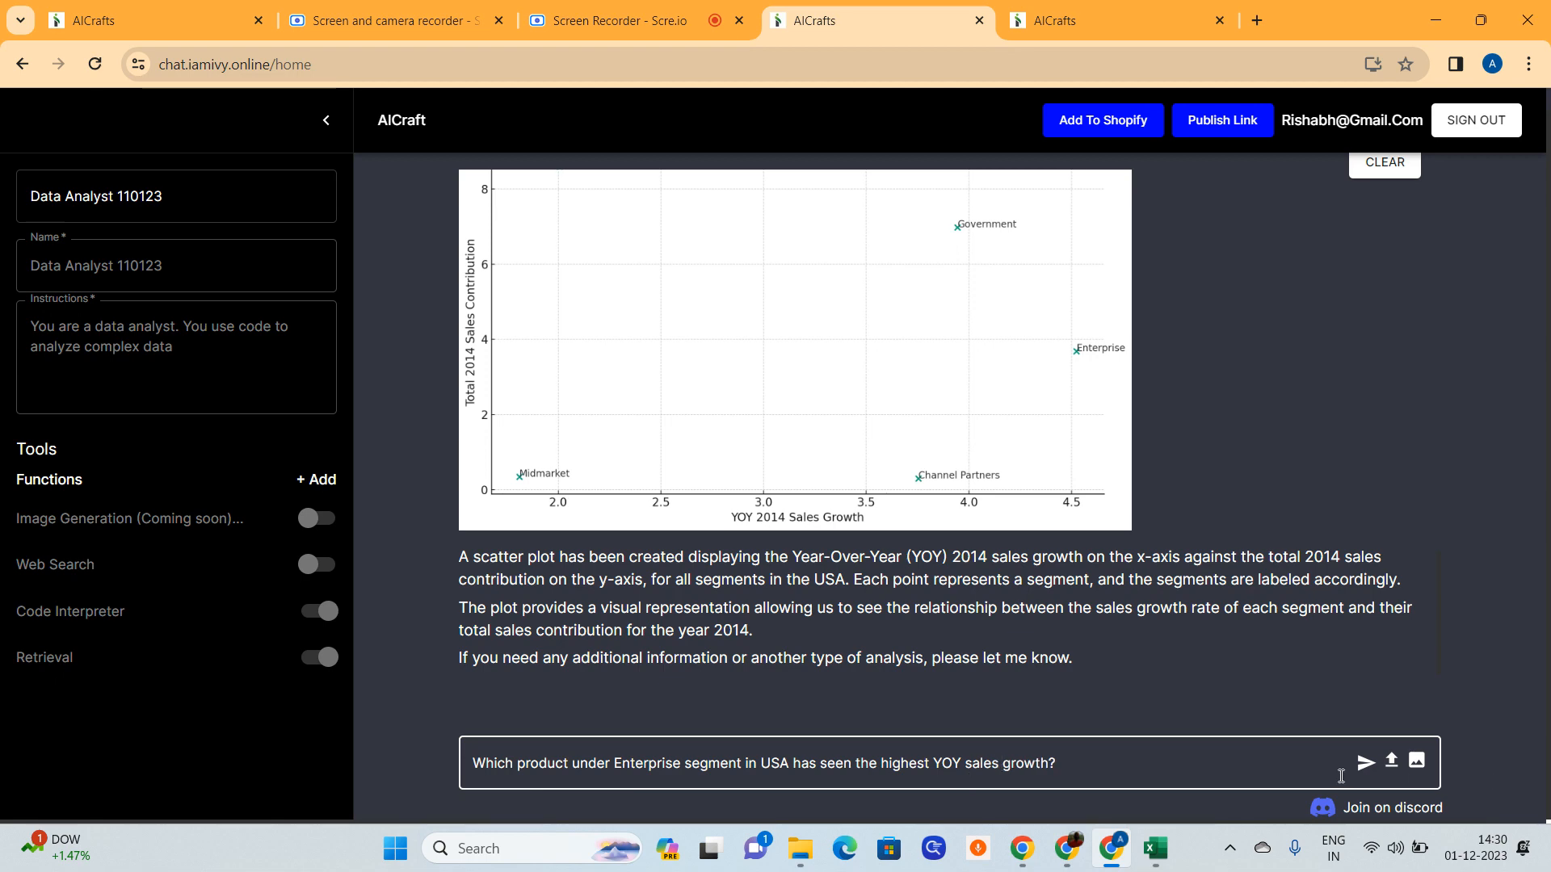
{"action": "left_click", "coordinate": [1366, 763]}
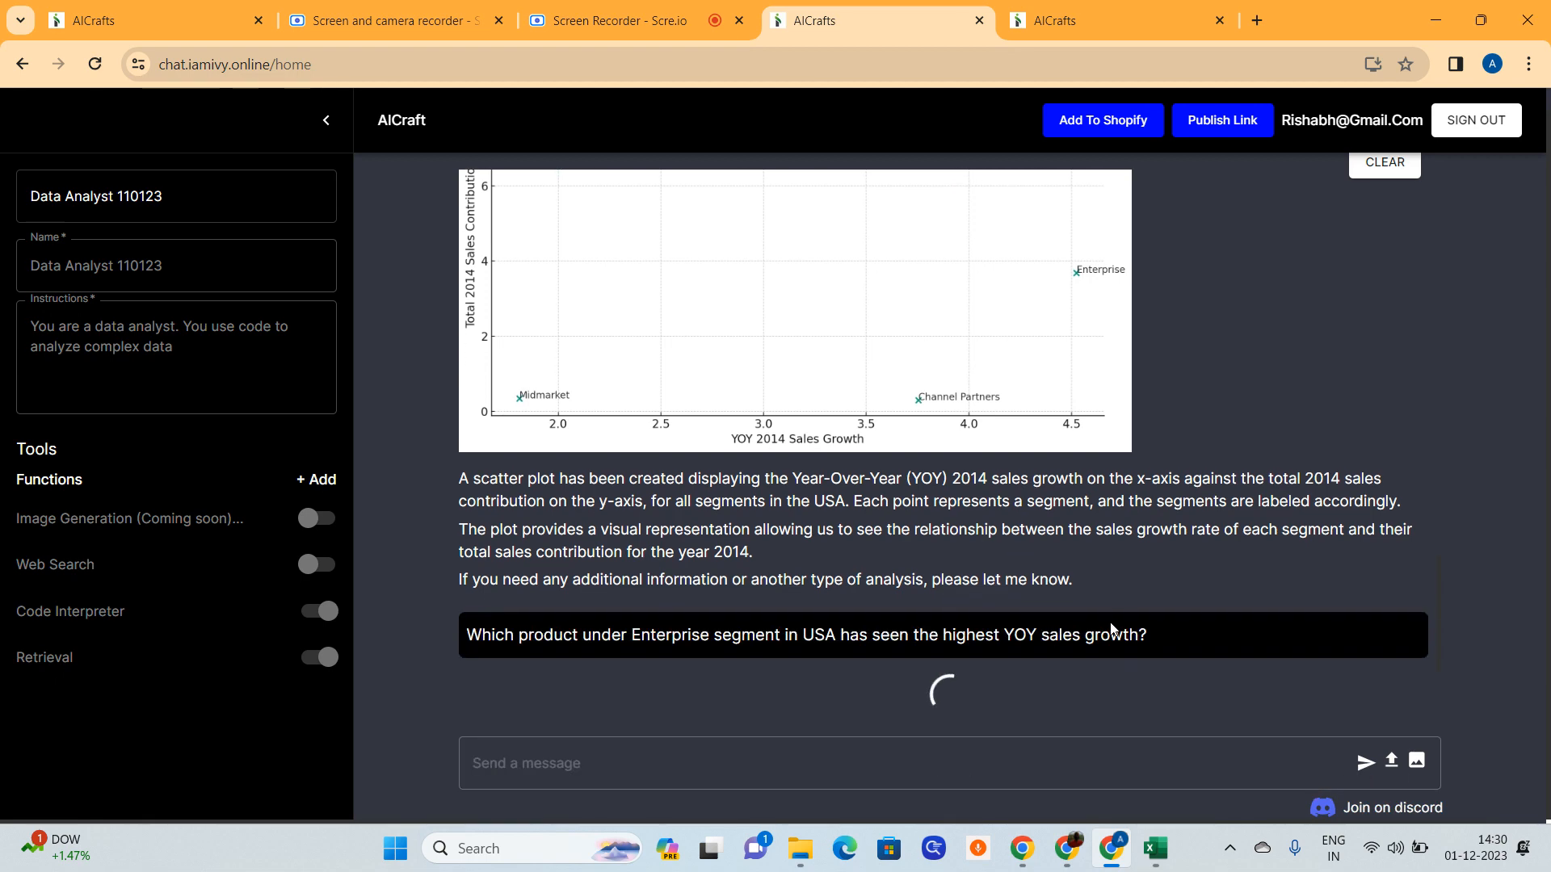
{"action": "left_click", "coordinate": [622, 18]}
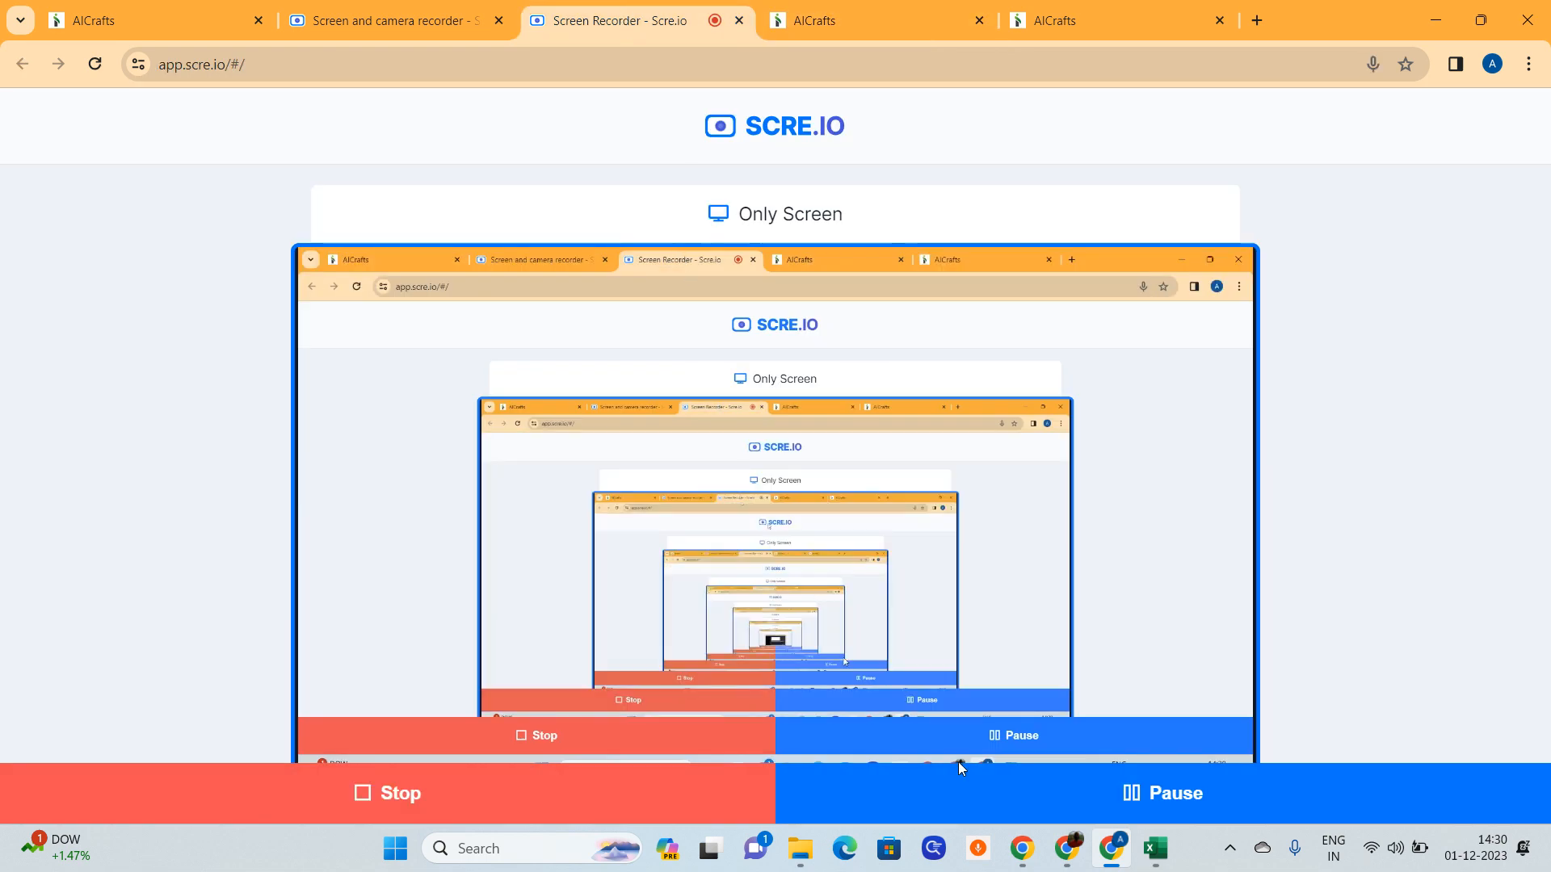
{"action": "left_click", "coordinate": [959, 763]}
{"action": "left_click", "coordinate": [959, 763]}
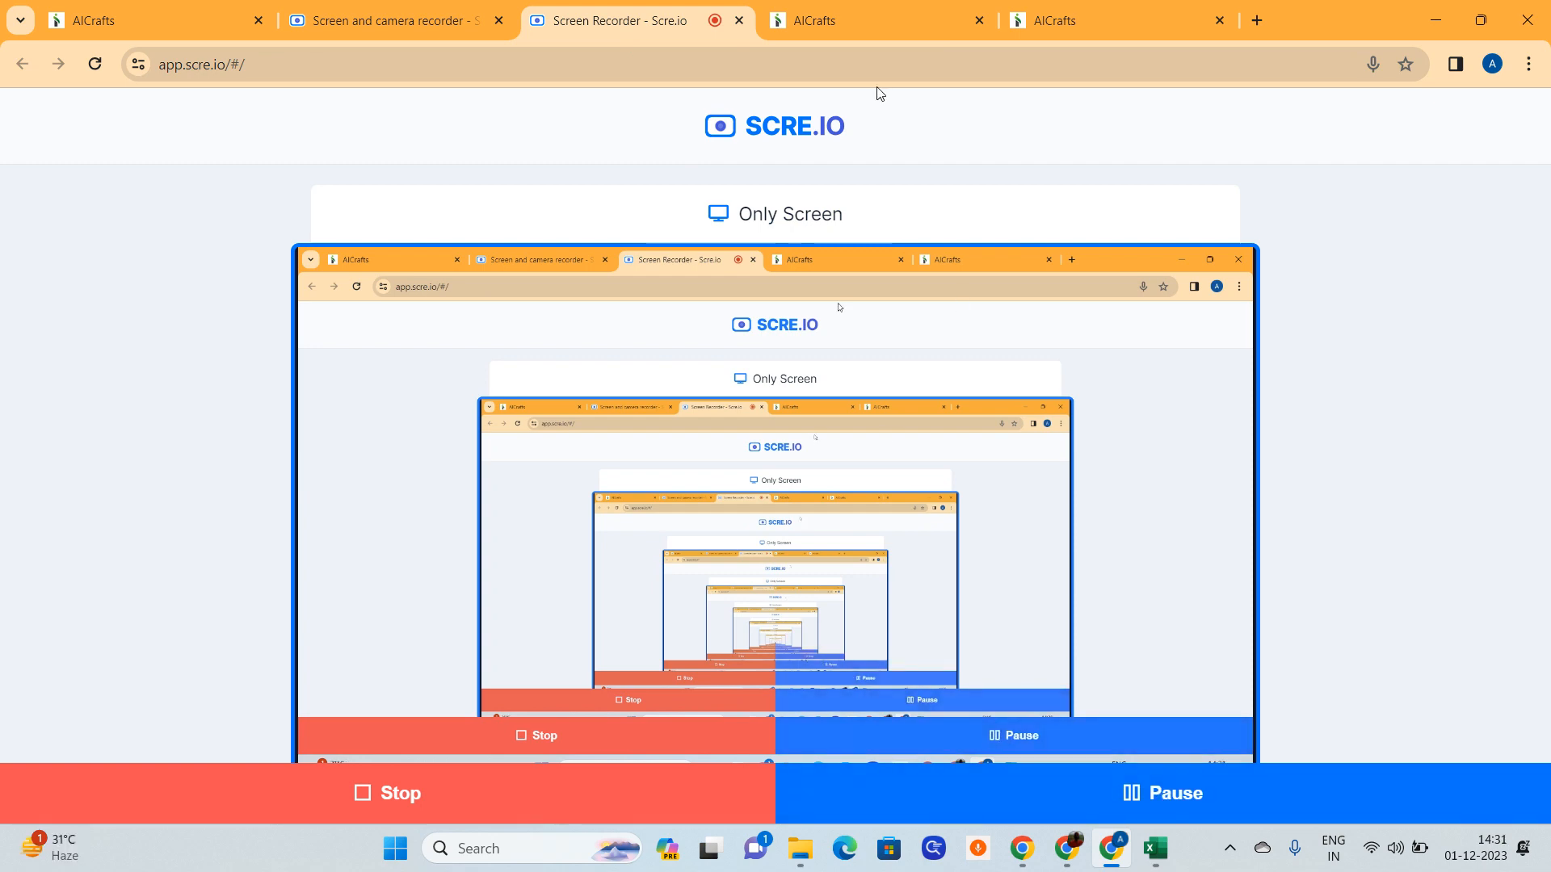
{"action": "left_click", "coordinate": [880, 21]}
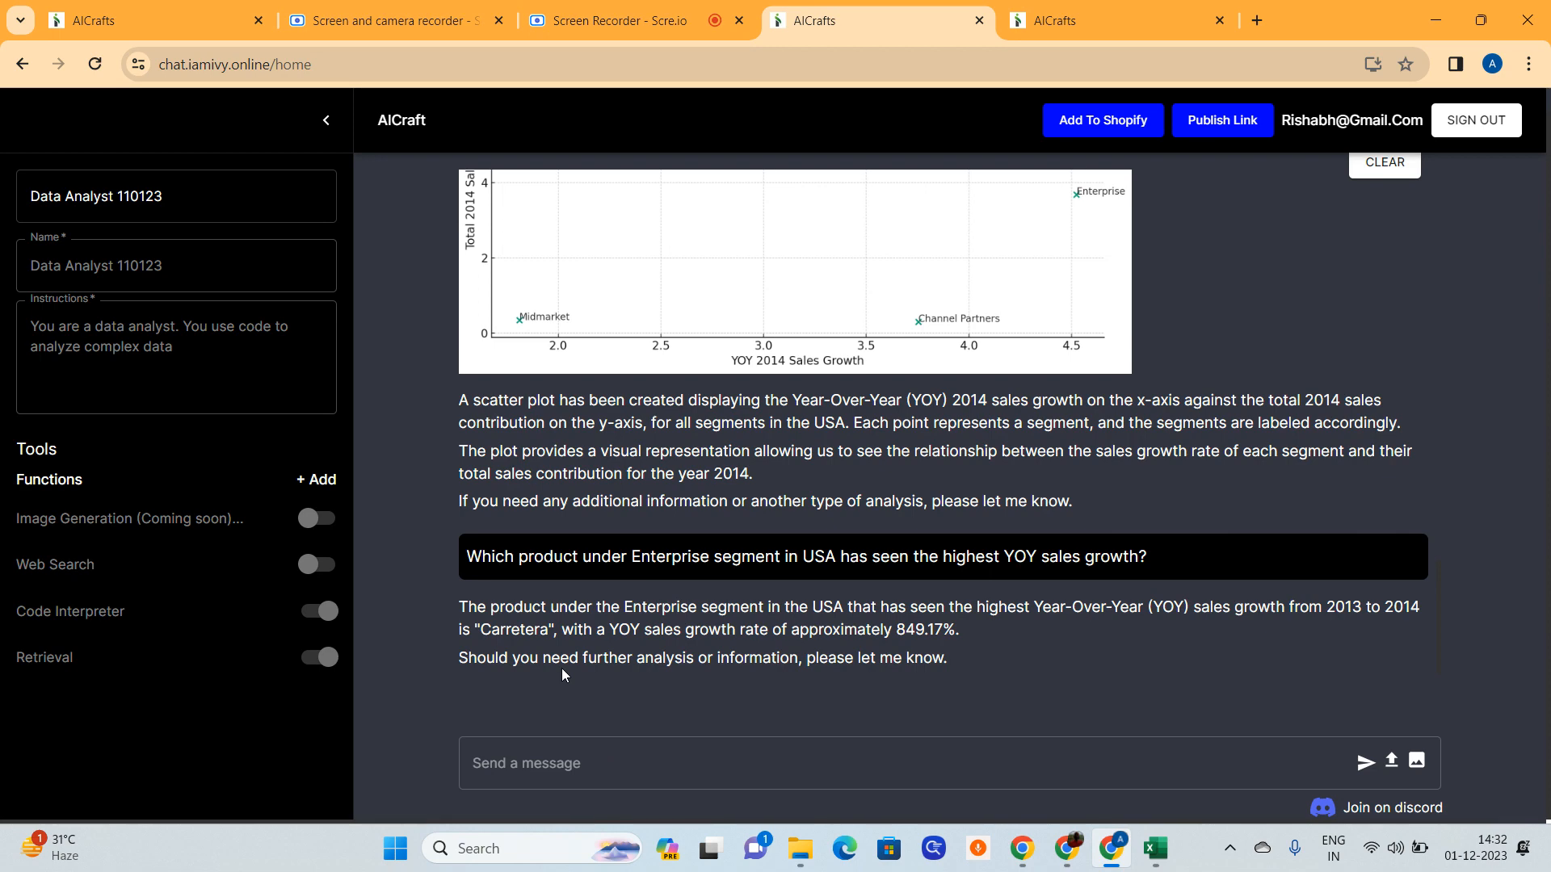
Review the product growth answer and the earlier charts back to the first stack chart request, and open the selection of saved assistants.
{"action": "scroll", "coordinate": [806, 641], "scroll_direction": "up", "scroll_amount": 4}
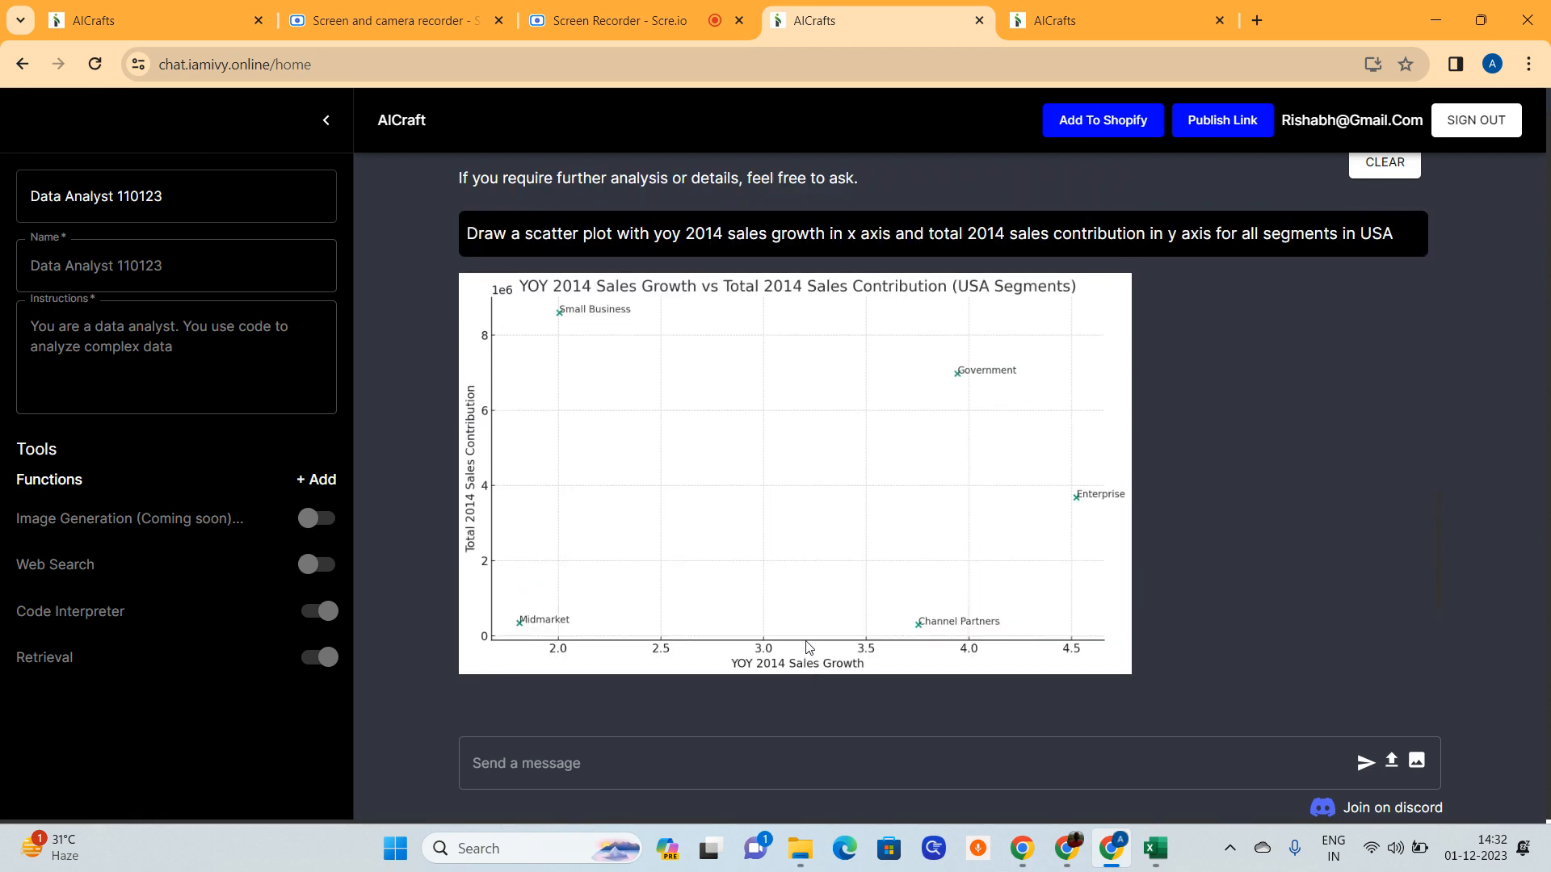
{"action": "scroll", "coordinate": [806, 642], "scroll_direction": "down", "scroll_amount": 4}
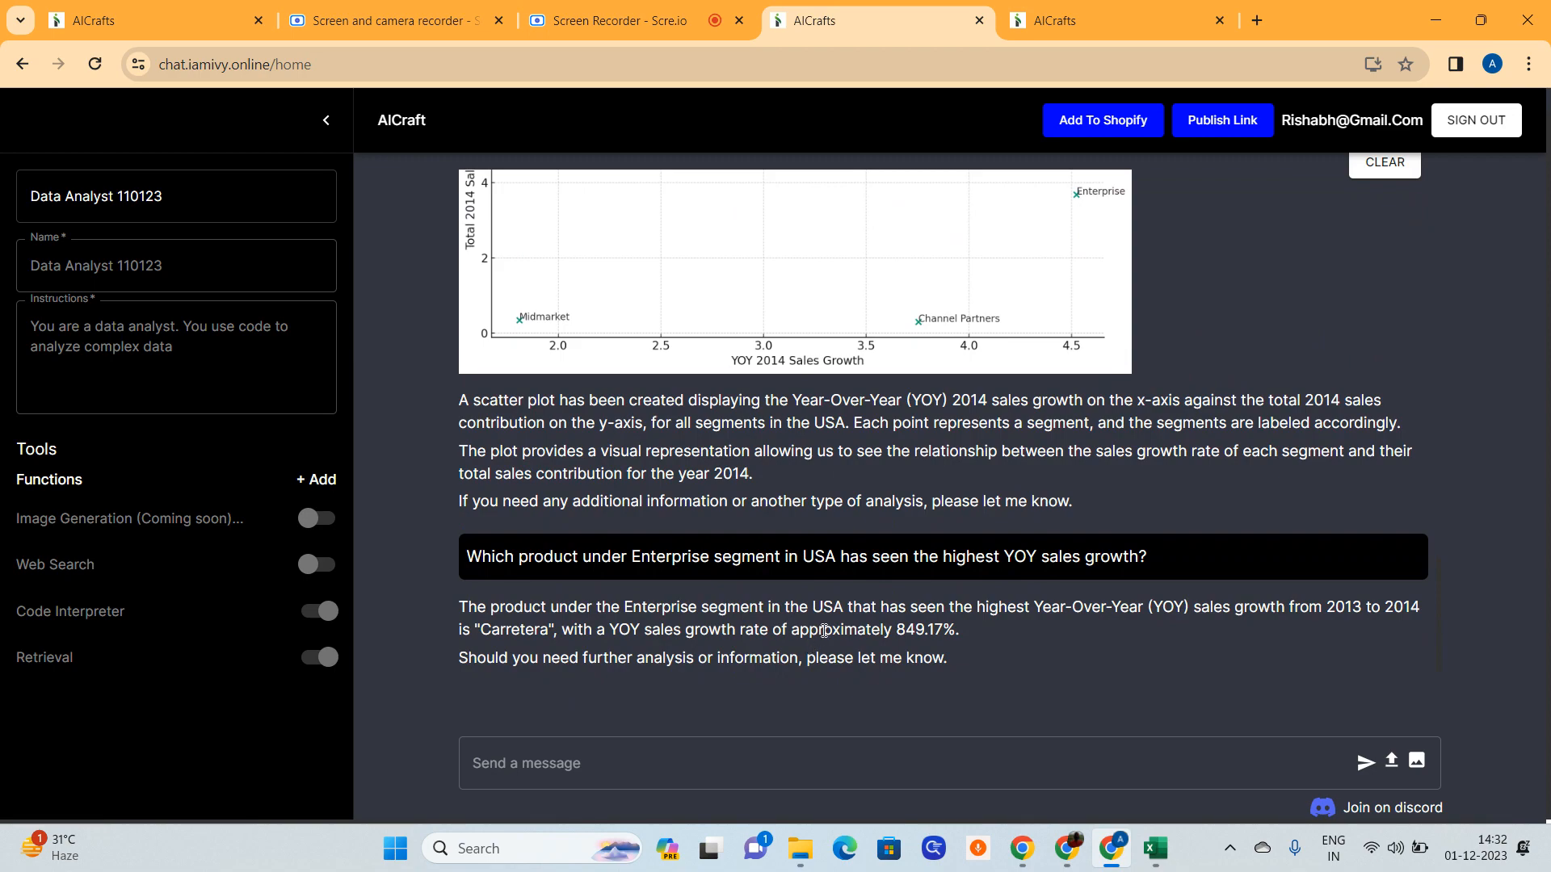
{"action": "scroll", "coordinate": [848, 593], "scroll_direction": "up", "scroll_amount": 10}
{"action": "scroll", "coordinate": [880, 545], "scroll_direction": "up", "scroll_amount": 10}
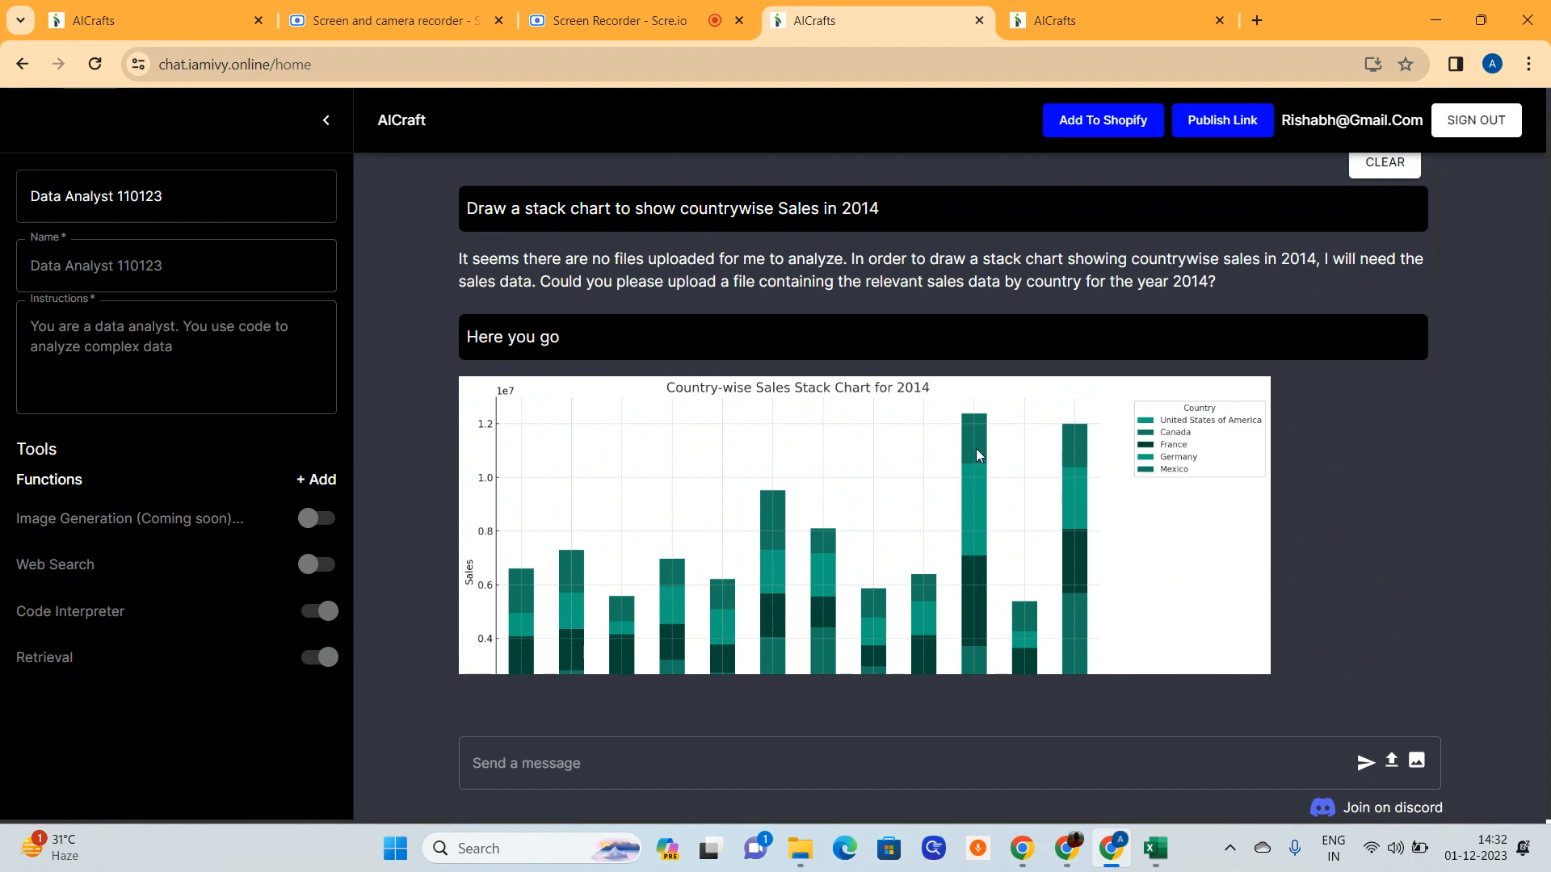
{"action": "left_click", "coordinate": [234, 207]}
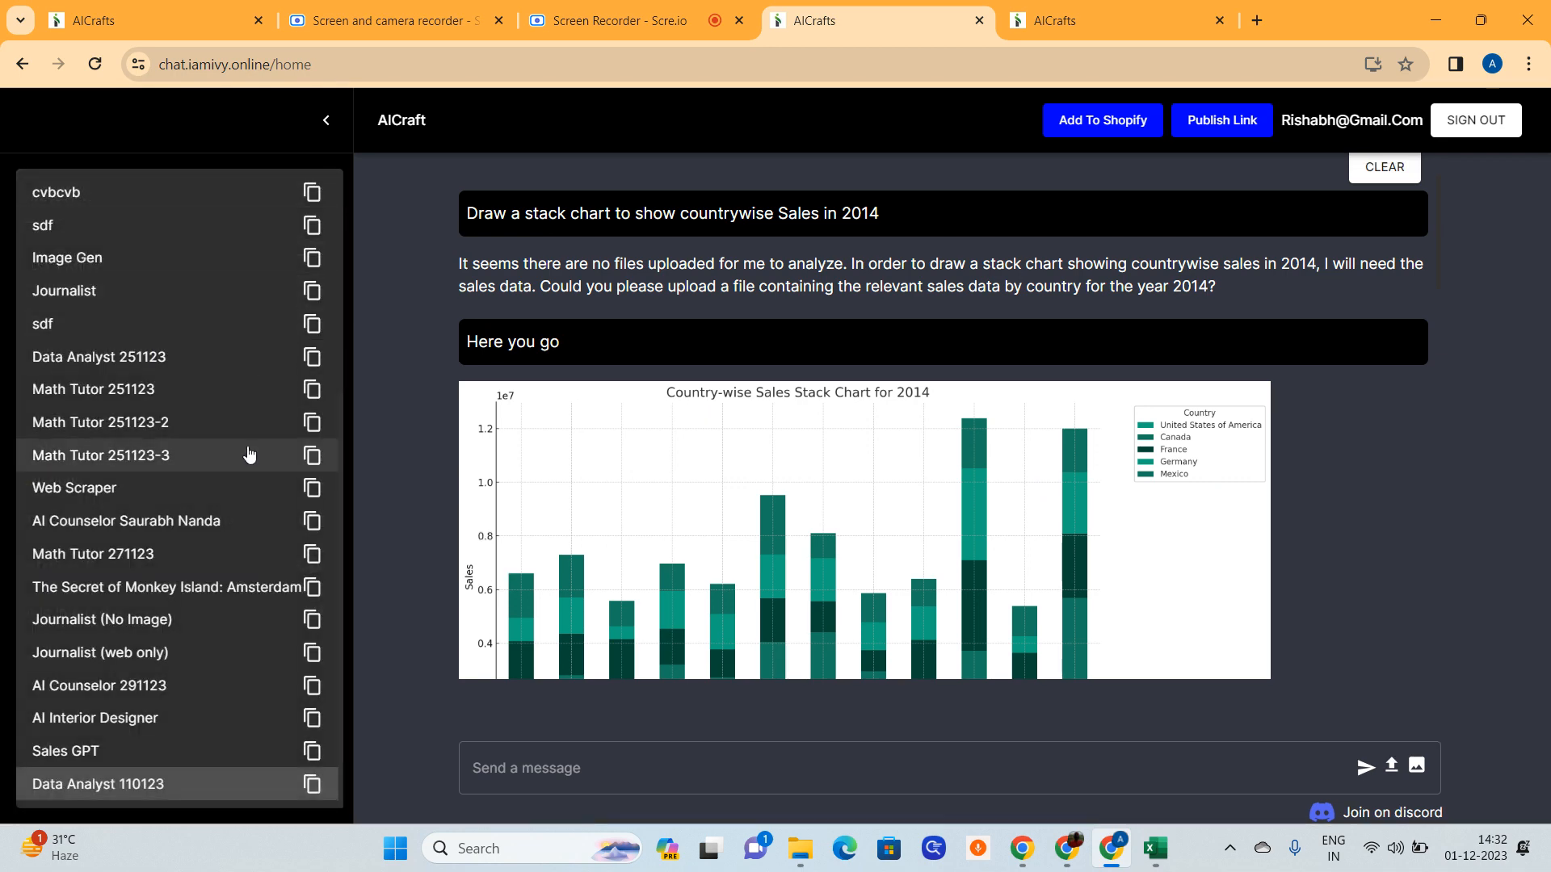
Browse the saved assistants and copy the share link of the Data Analyst 110123 assistant.
{"action": "left_click", "coordinate": [381, 228]}
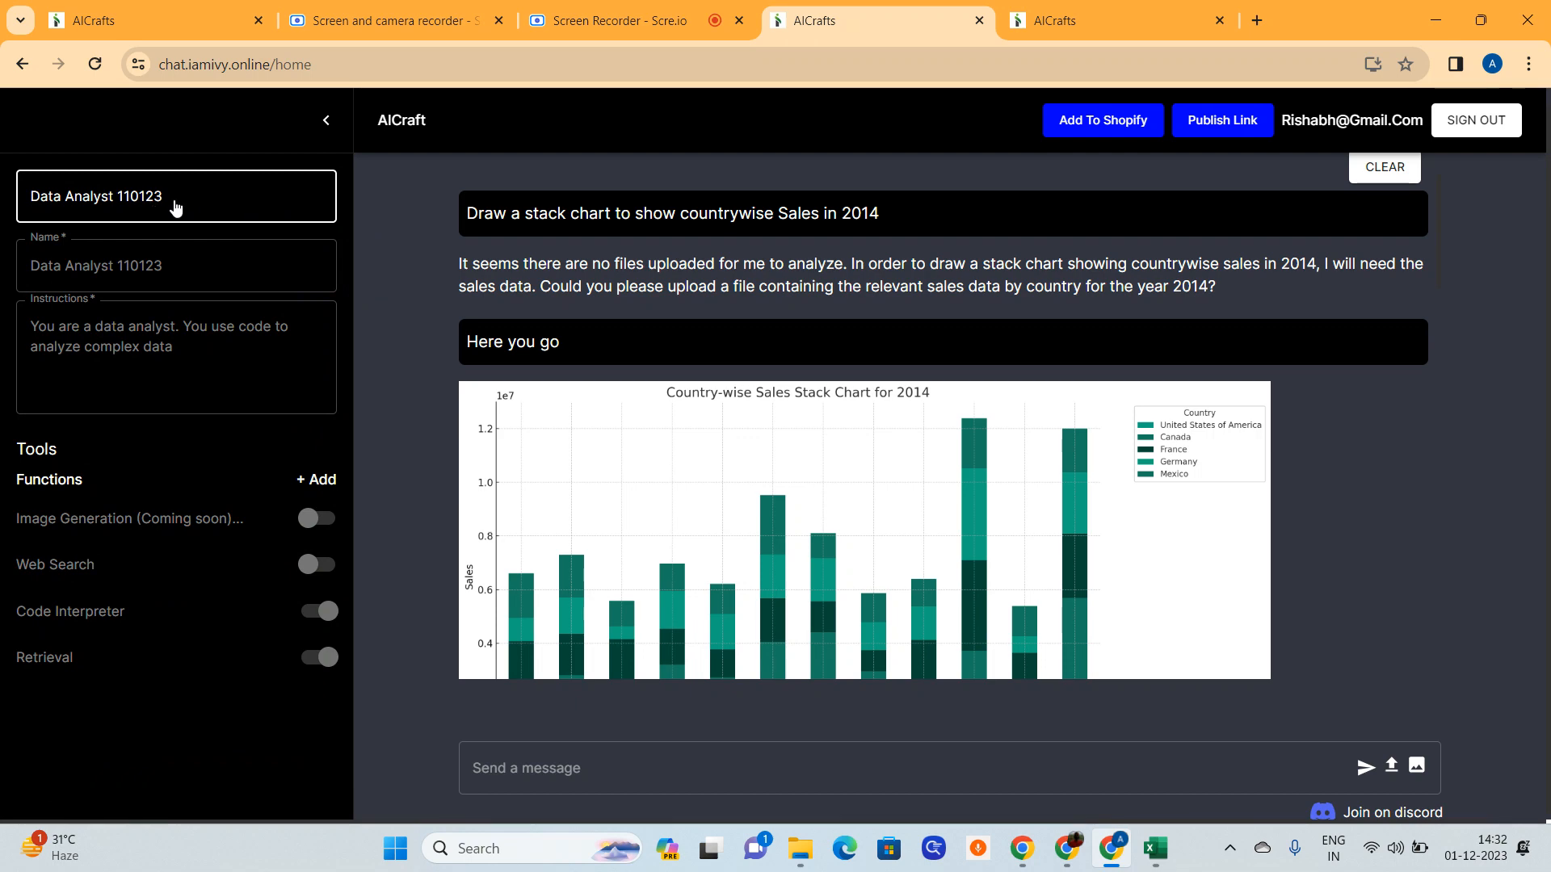
{"action": "left_click", "coordinate": [109, 200]}
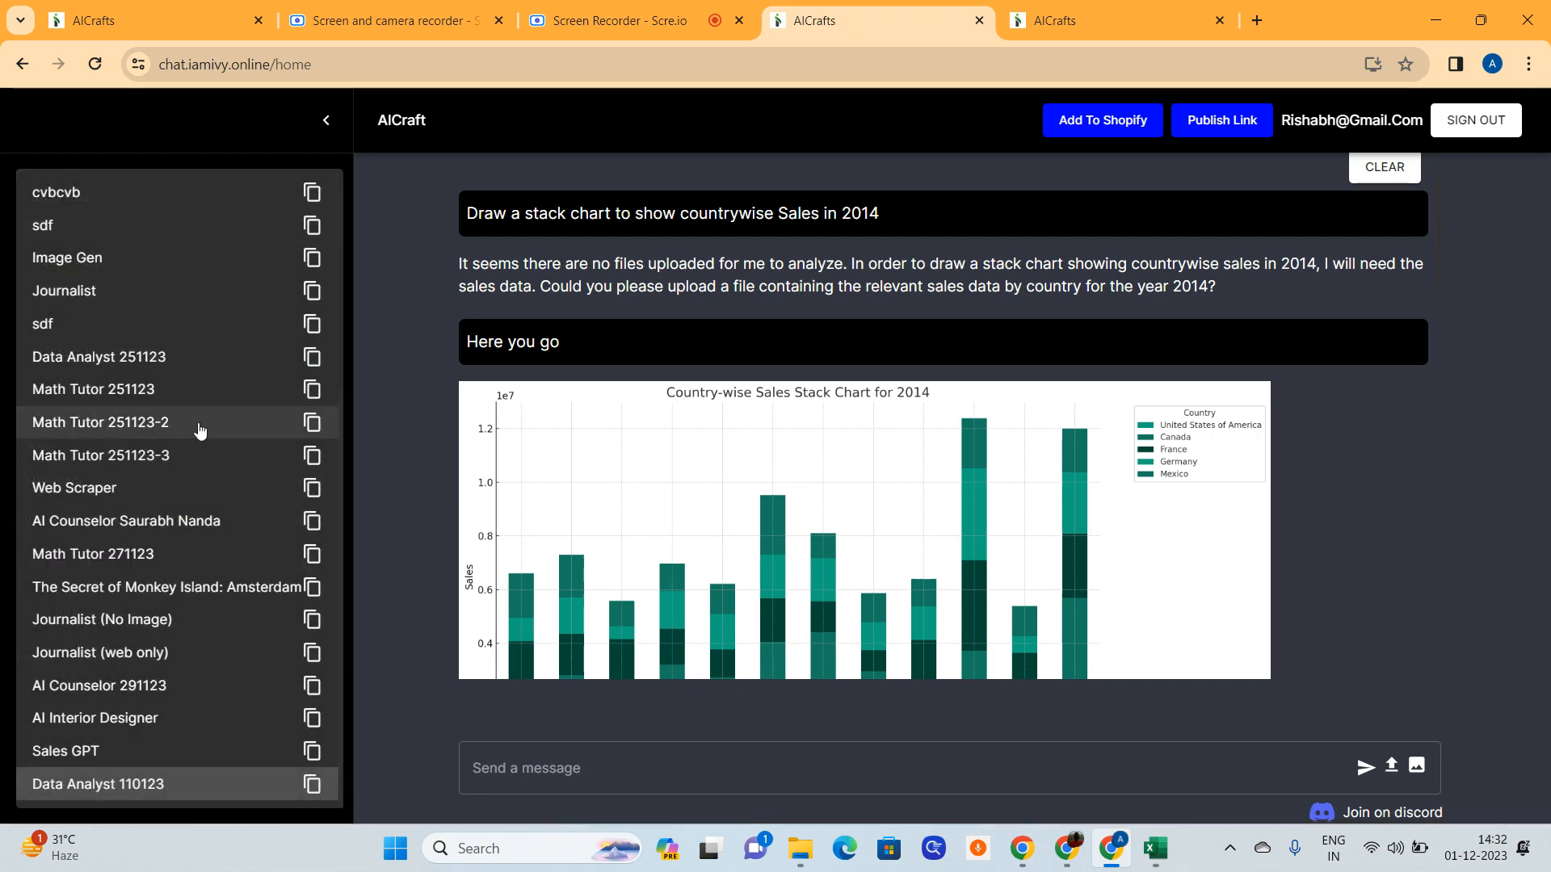
{"action": "scroll", "coordinate": [191, 565], "scroll_direction": "up", "scroll_amount": 4}
{"action": "scroll", "coordinate": [191, 554], "scroll_direction": "down", "scroll_amount": 4}
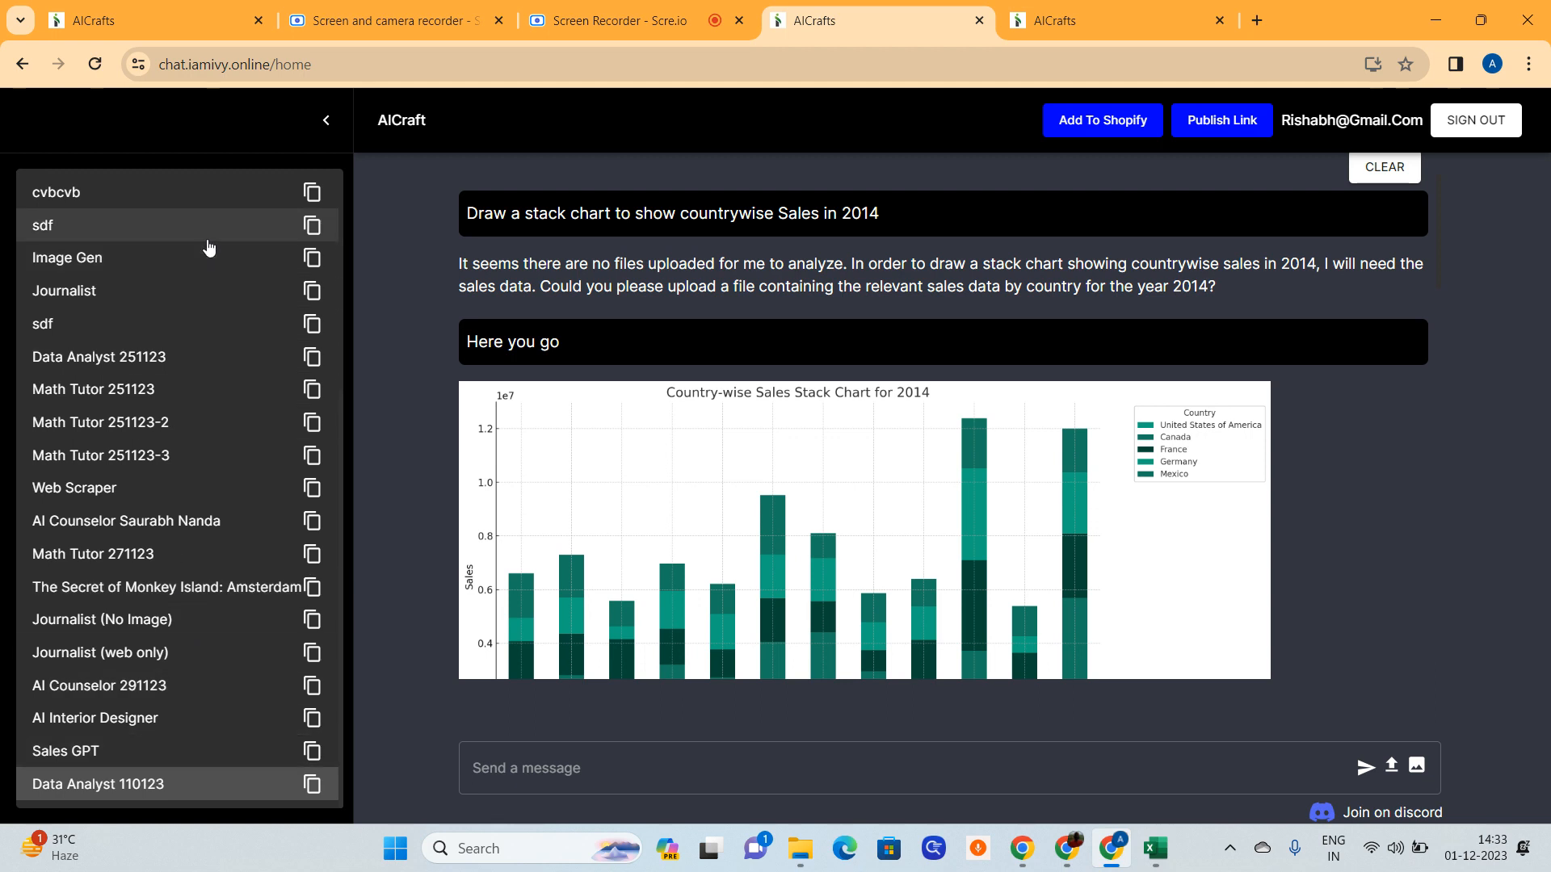
{"action": "left_click", "coordinate": [314, 789]}
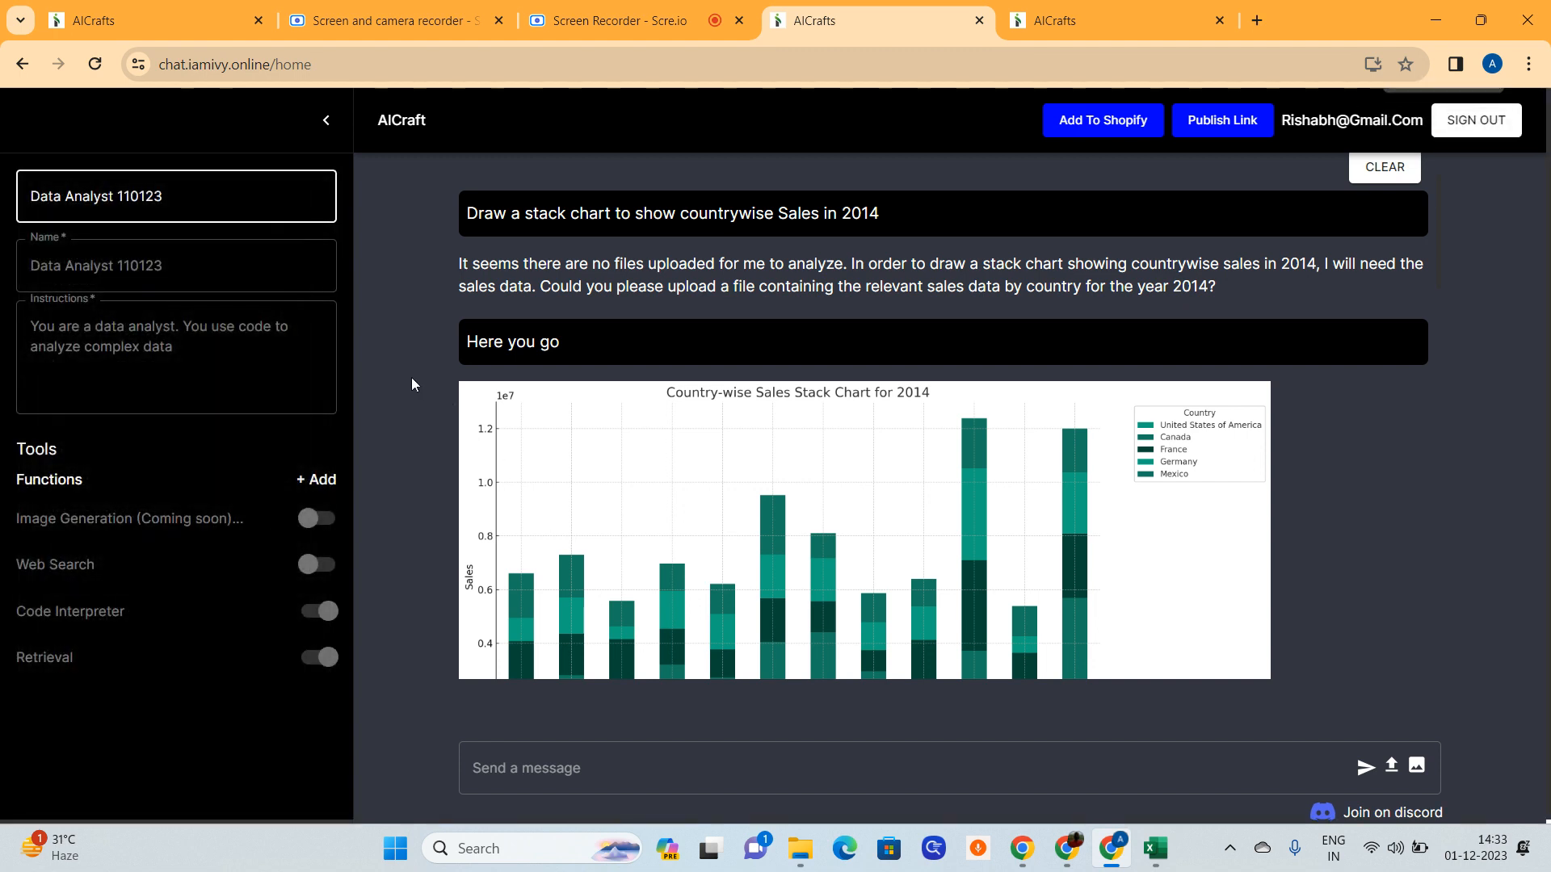
Add the shared assistant by opening the copied invite link in a new browser tab, and close that tab after visiting its home page.
{"action": "left_click", "coordinate": [1256, 20]}
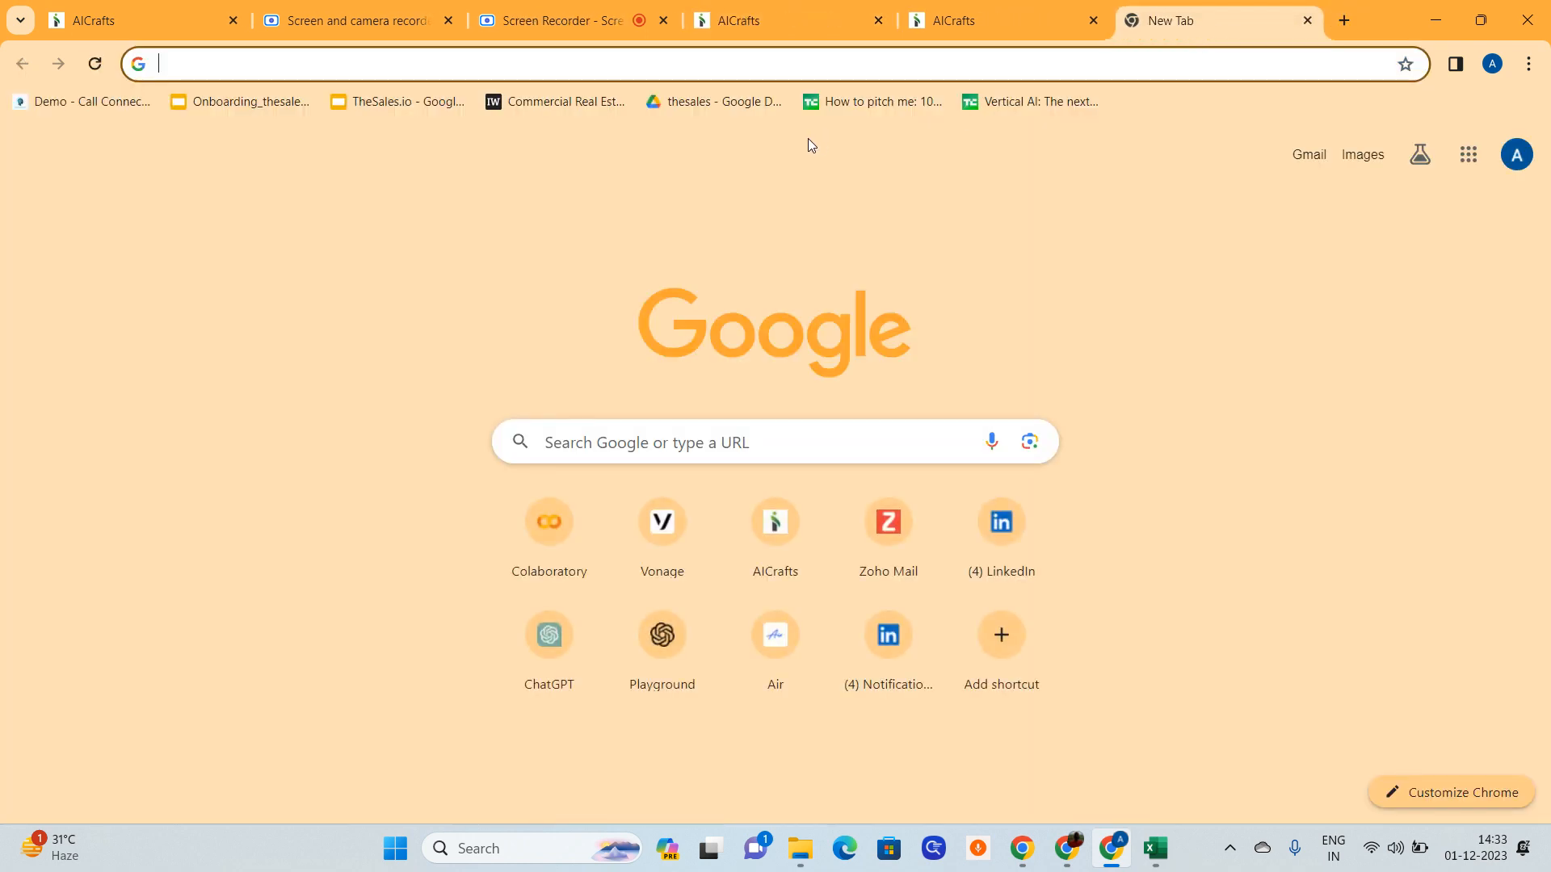
{"action": "key", "text": "ctrl+v"}
{"action": "key", "text": "Return"}
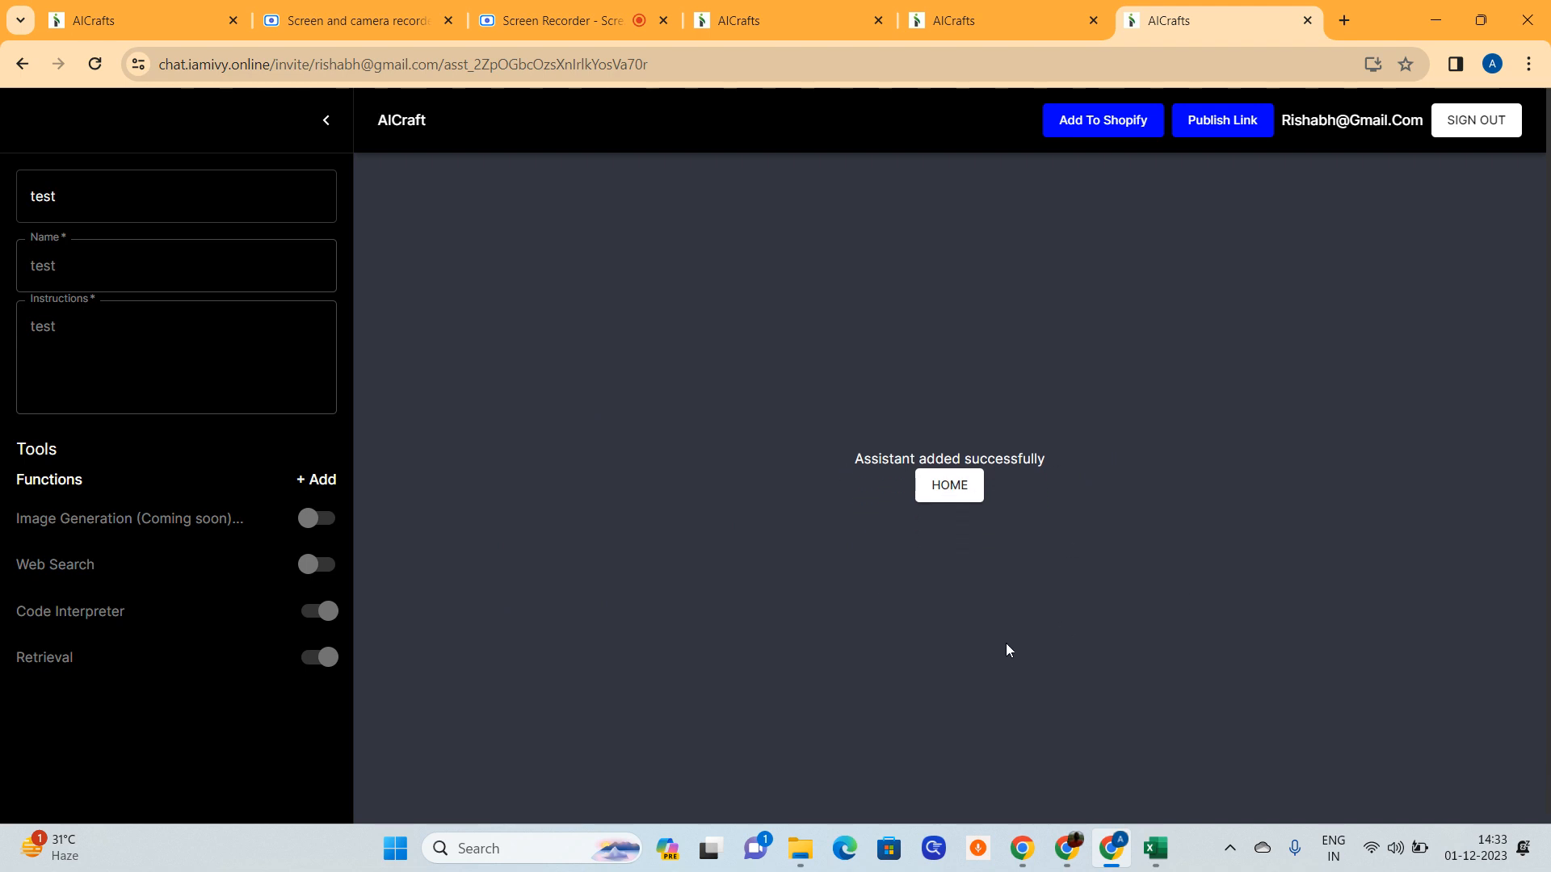
{"action": "left_click", "coordinate": [950, 487]}
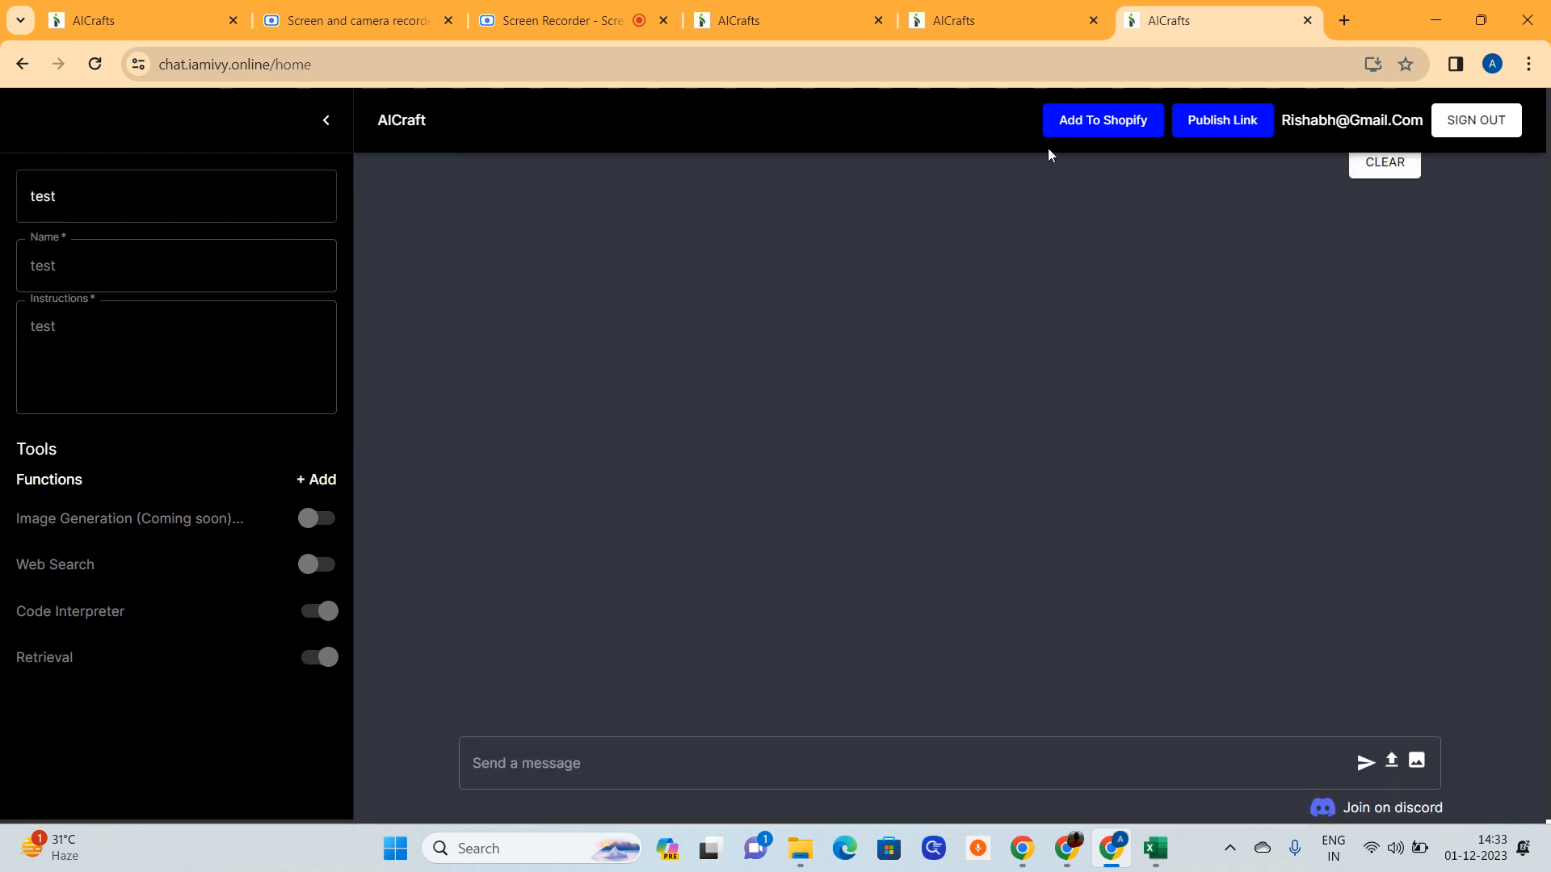
{"action": "left_click", "coordinate": [1306, 21]}
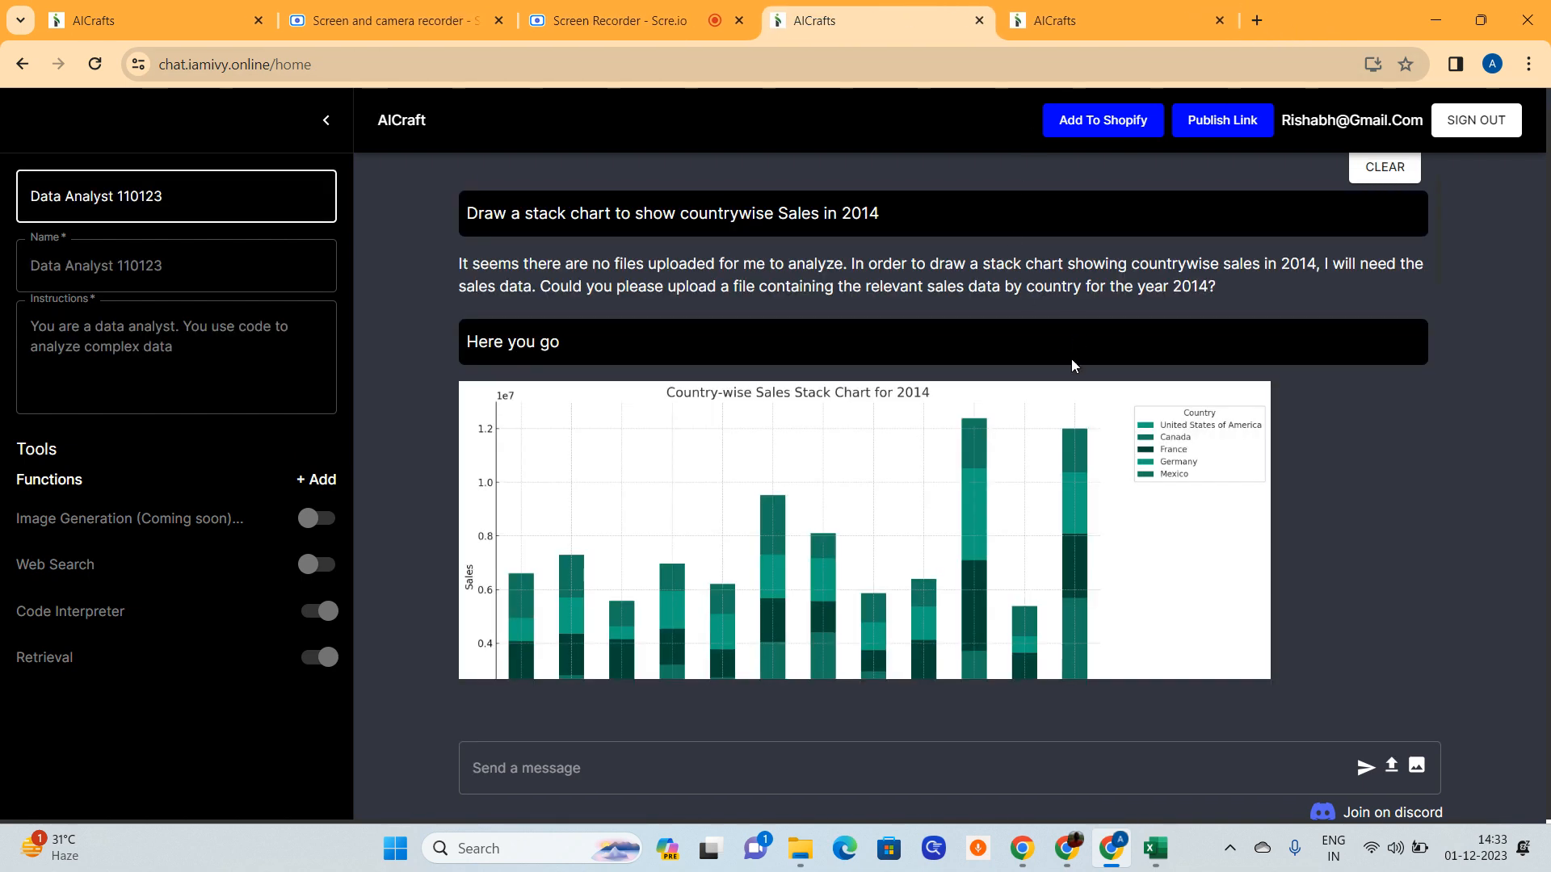
Copy the publish link of the Data Analyst 110123 assistant.
{"action": "left_click", "coordinate": [1222, 122]}
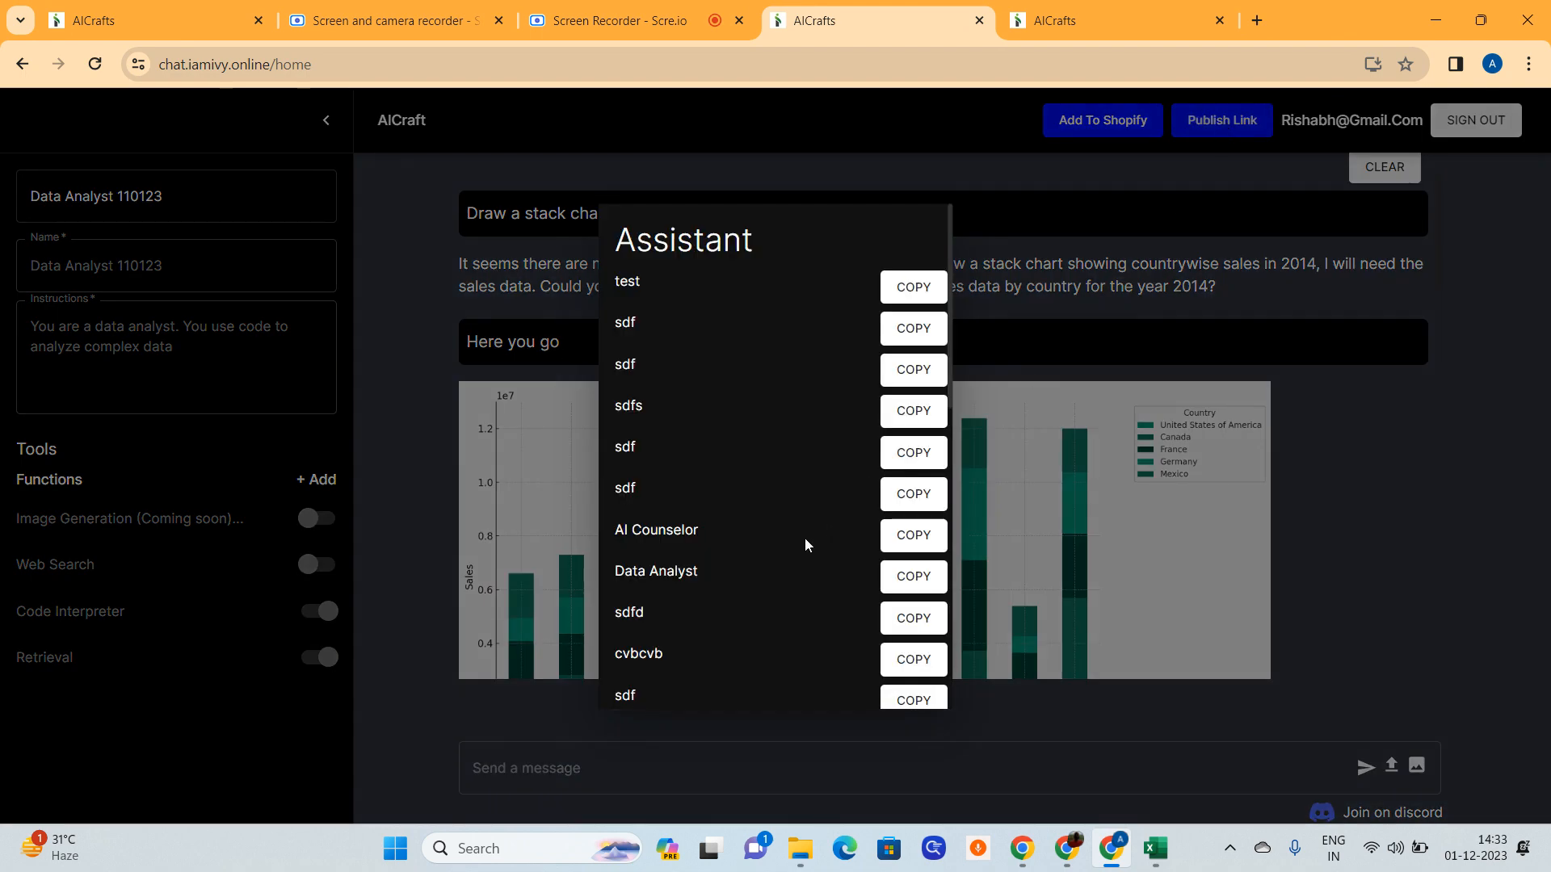
{"action": "scroll", "coordinate": [797, 557], "scroll_direction": "down", "scroll_amount": 3}
{"action": "scroll", "coordinate": [796, 559], "scroll_direction": "down", "scroll_amount": 5}
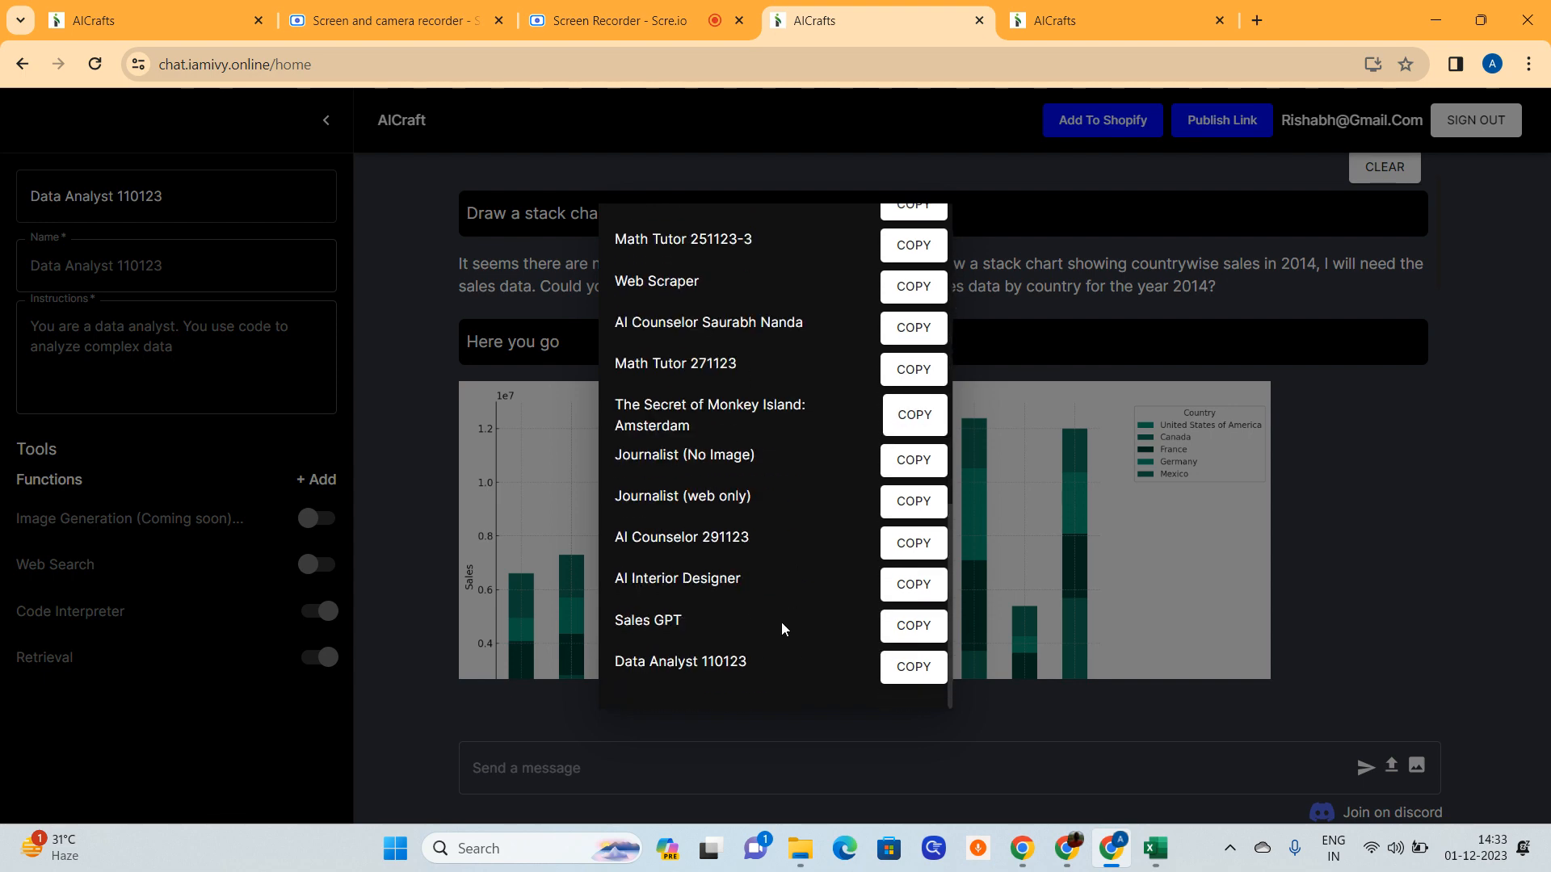
{"action": "scroll", "coordinate": [728, 410], "scroll_direction": "up", "scroll_amount": 8}
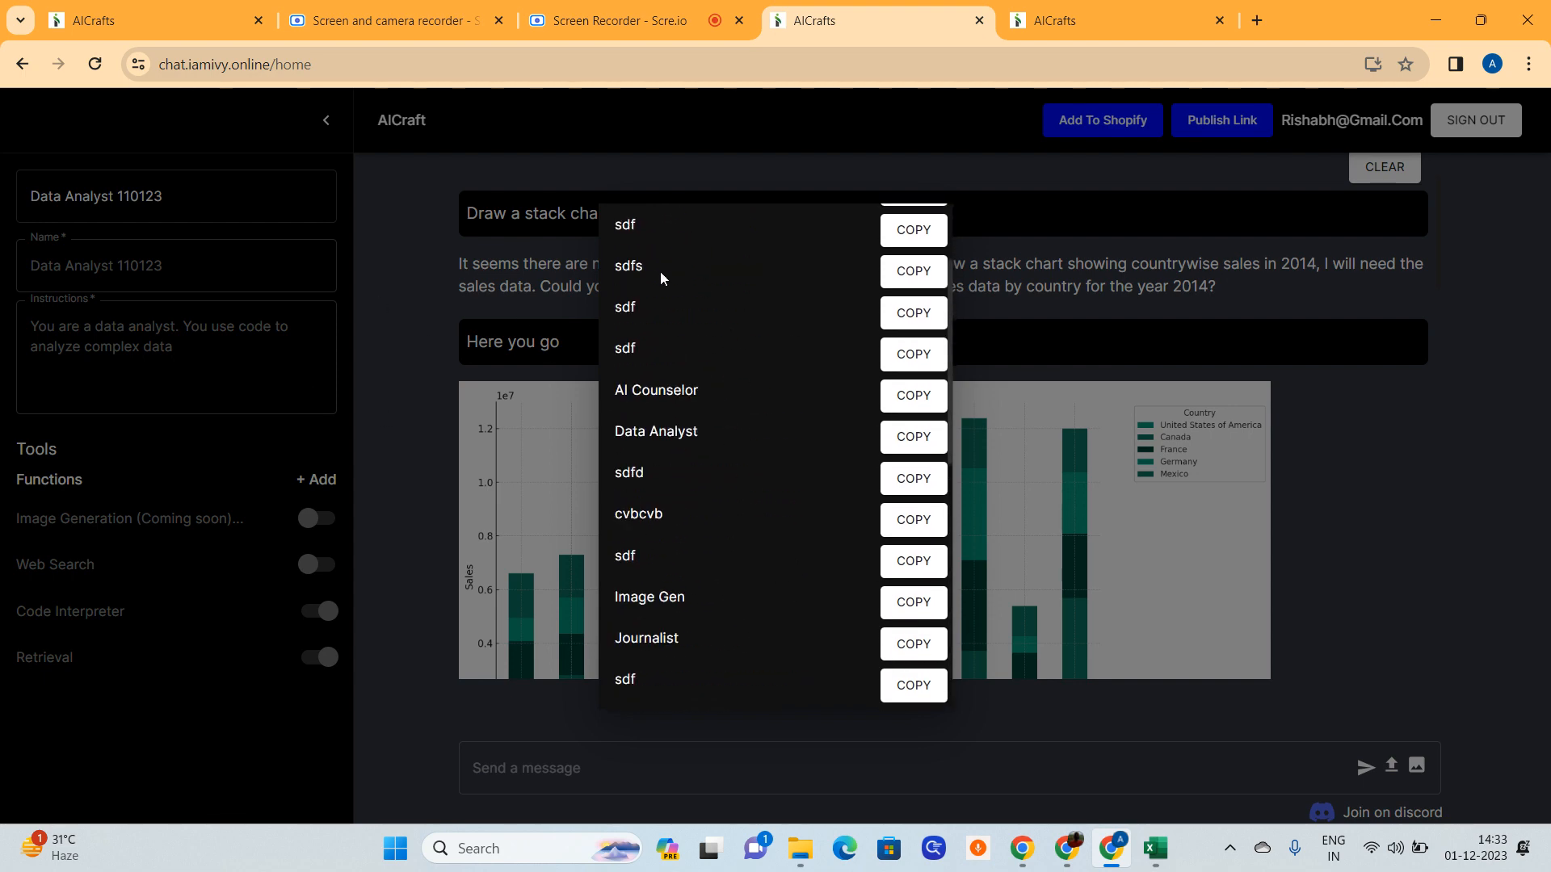
{"action": "scroll", "coordinate": [689, 258], "scroll_direction": "down", "scroll_amount": 8}
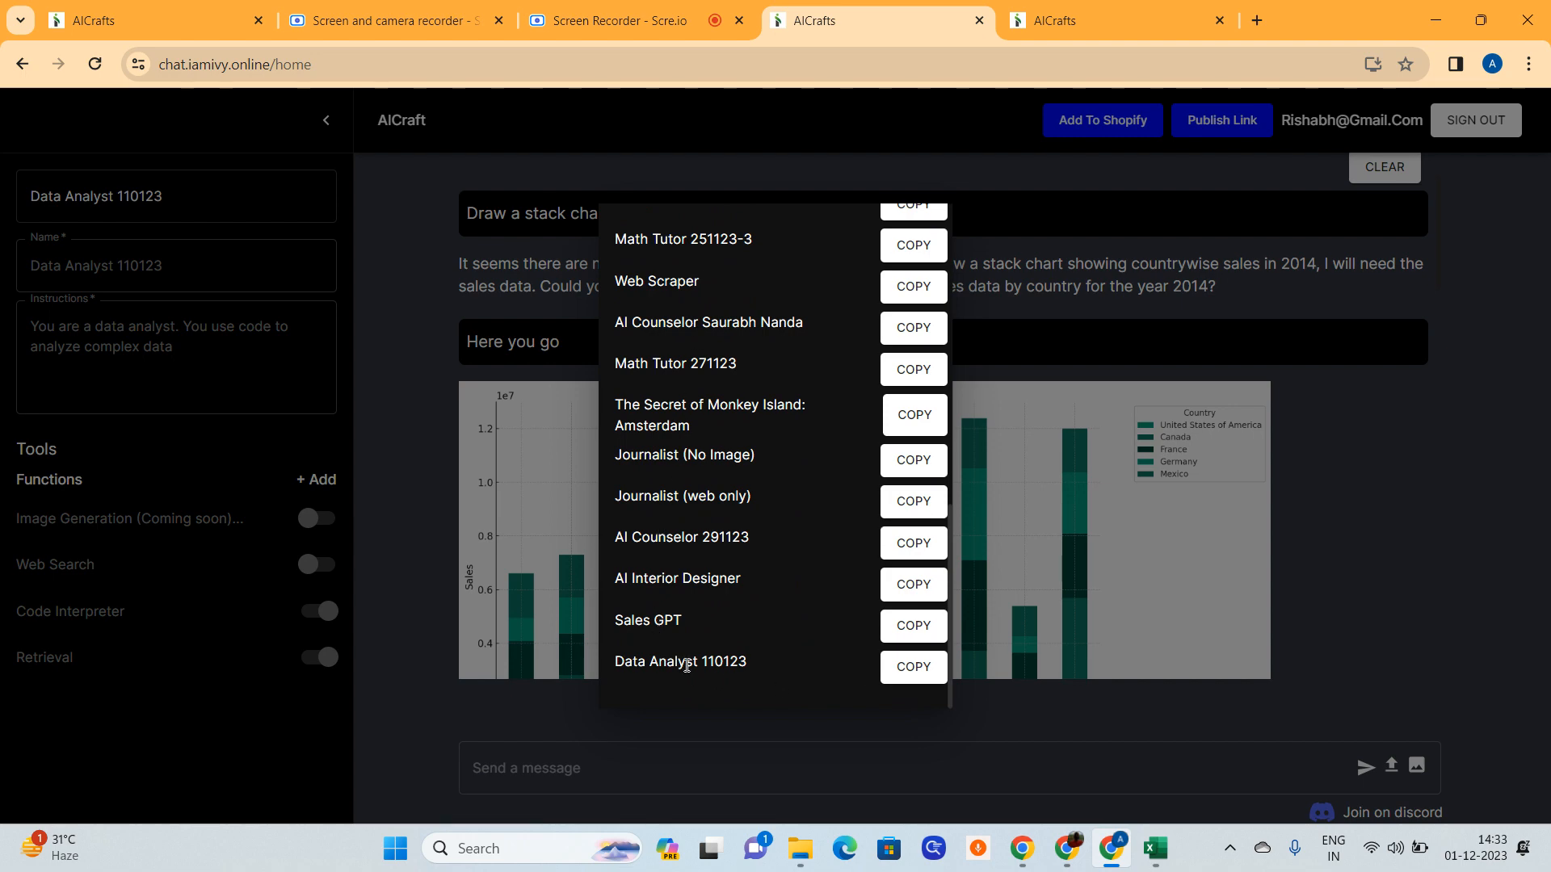
{"action": "left_click", "coordinate": [896, 672]}
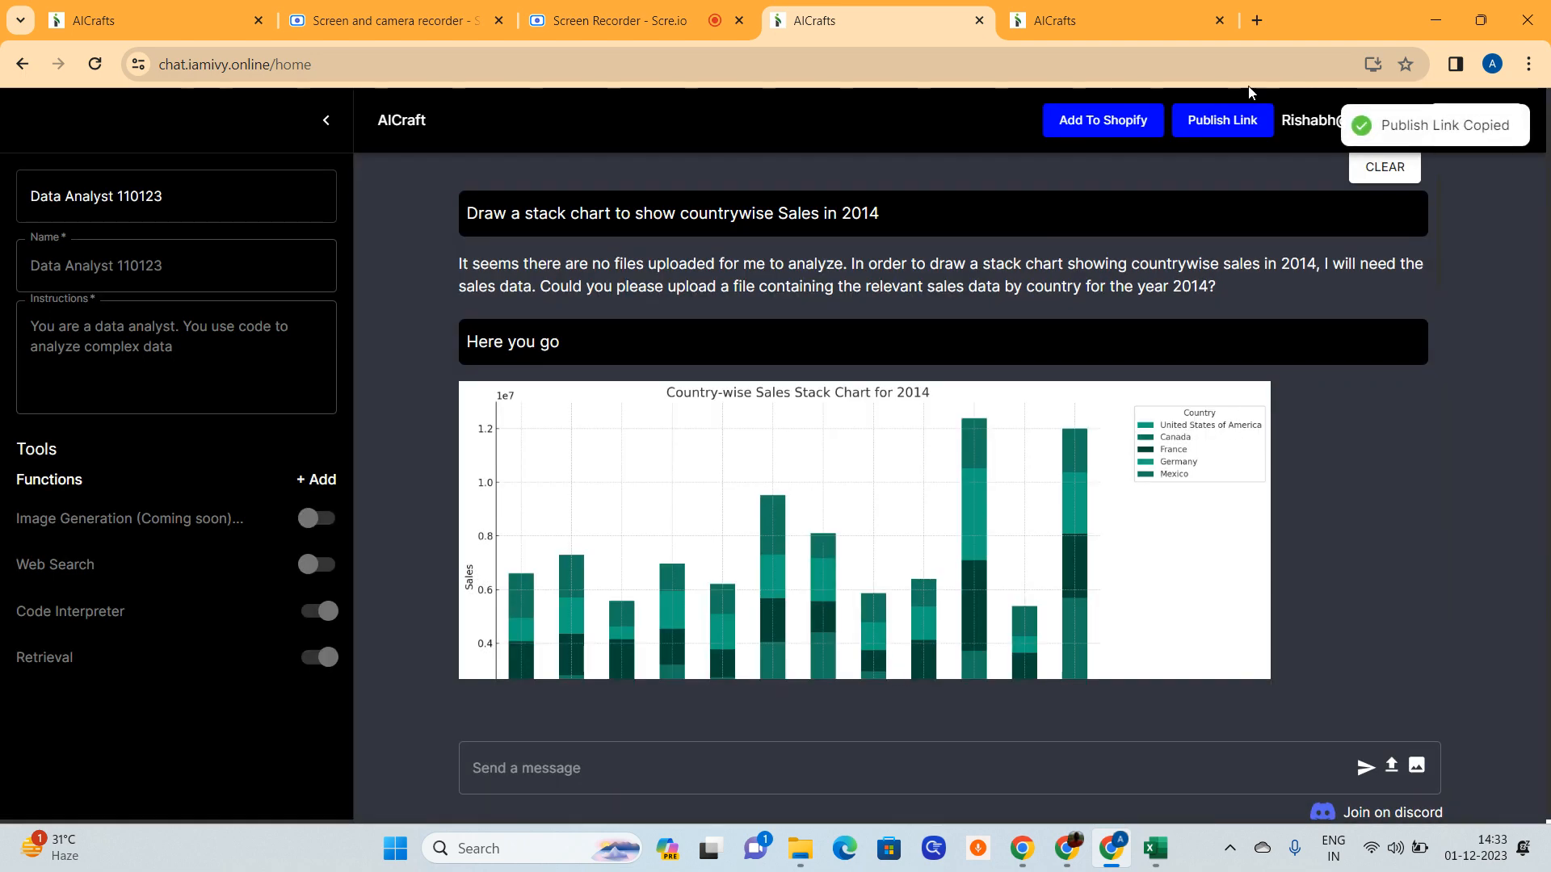
Open the copied publish link in a new browser tab and return to the Data Analyst 110123 chat.
{"action": "left_click", "coordinate": [1253, 19]}
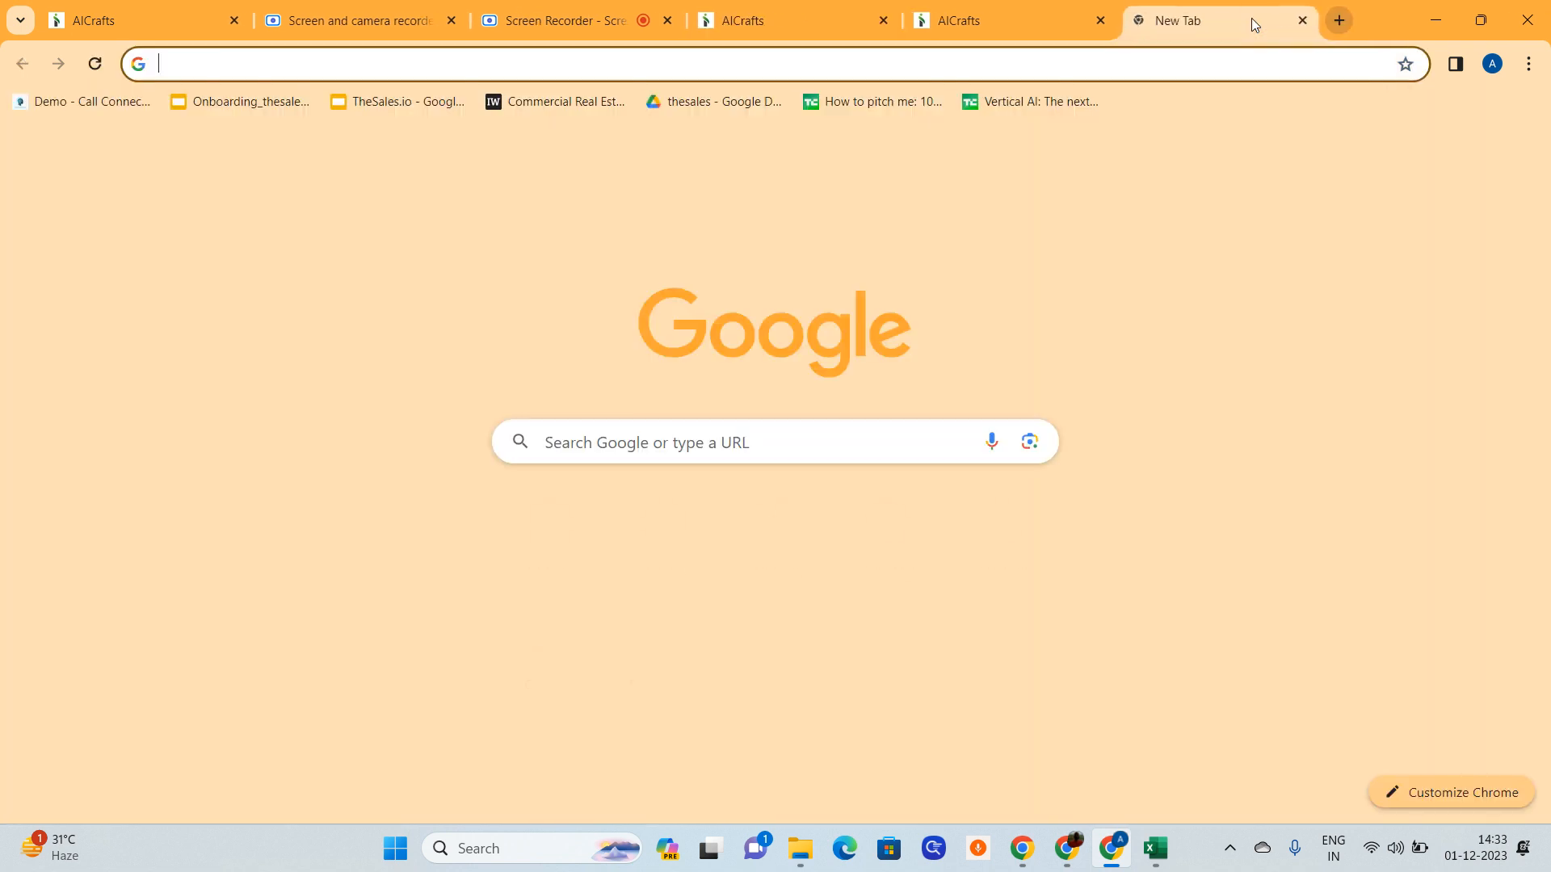
{"action": "key", "text": "ctrl+v"}
{"action": "key", "text": "Return"}
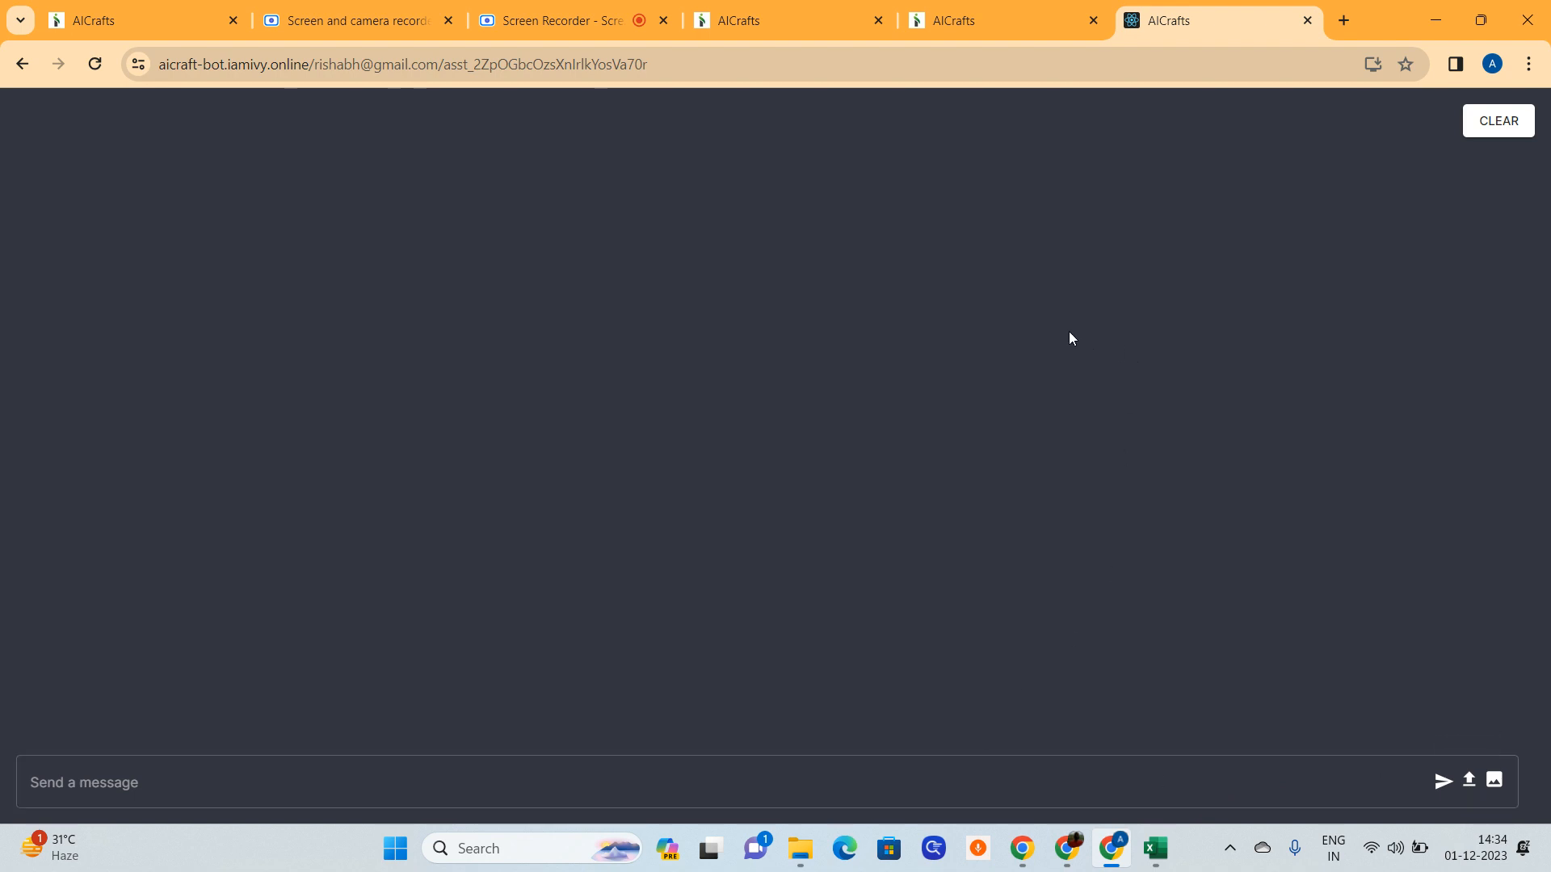
{"action": "left_click", "coordinate": [607, 21]}
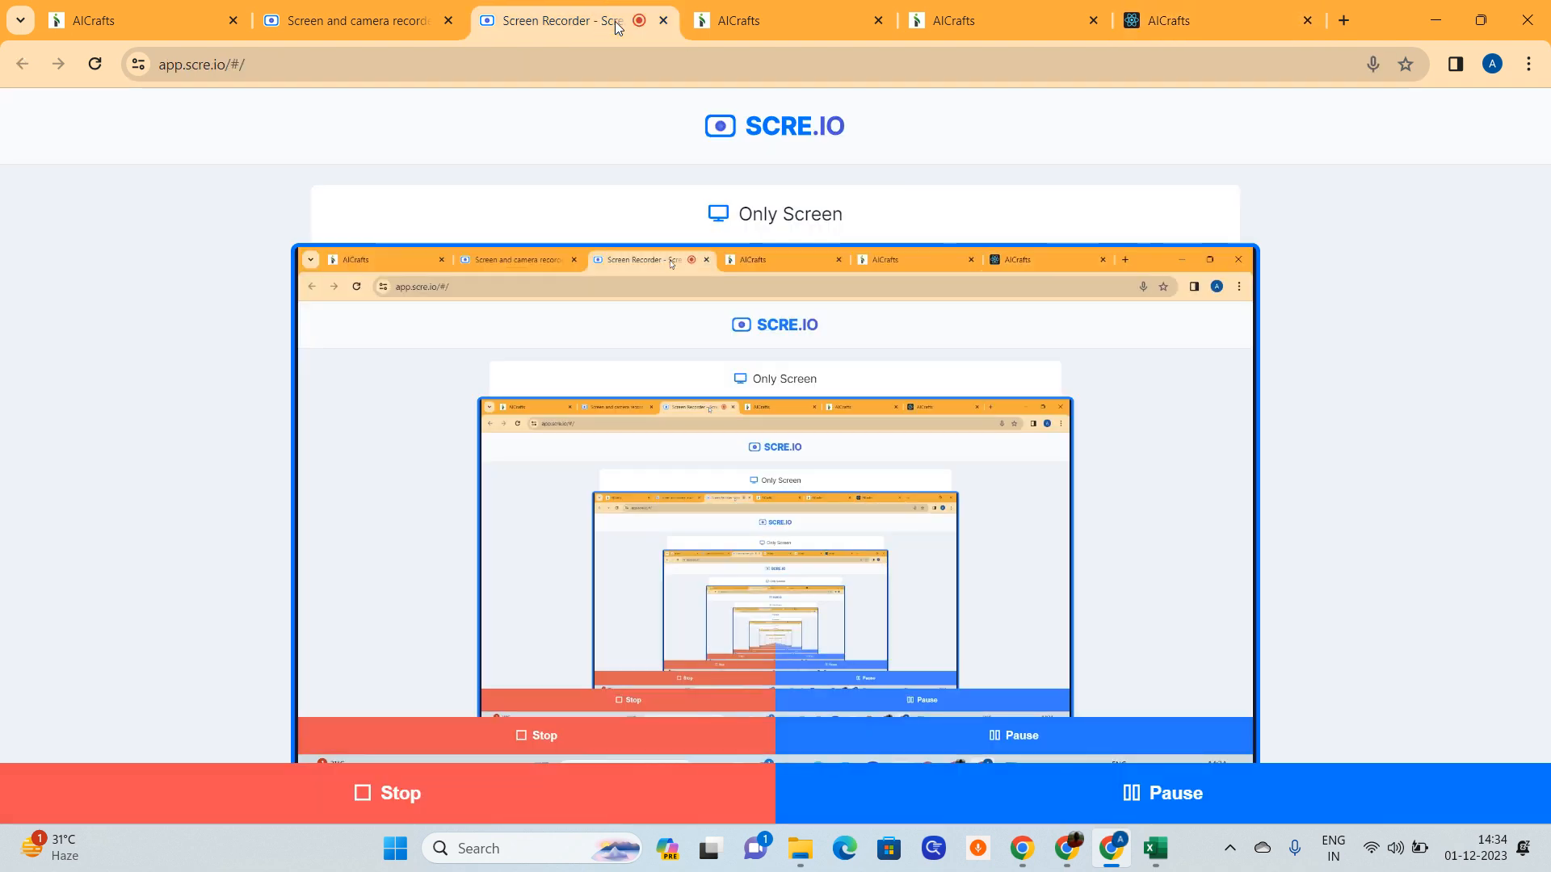
{"action": "left_click", "coordinate": [738, 23]}
{"action": "scroll", "coordinate": [1251, 431], "scroll_direction": "up", "scroll_amount": 1}
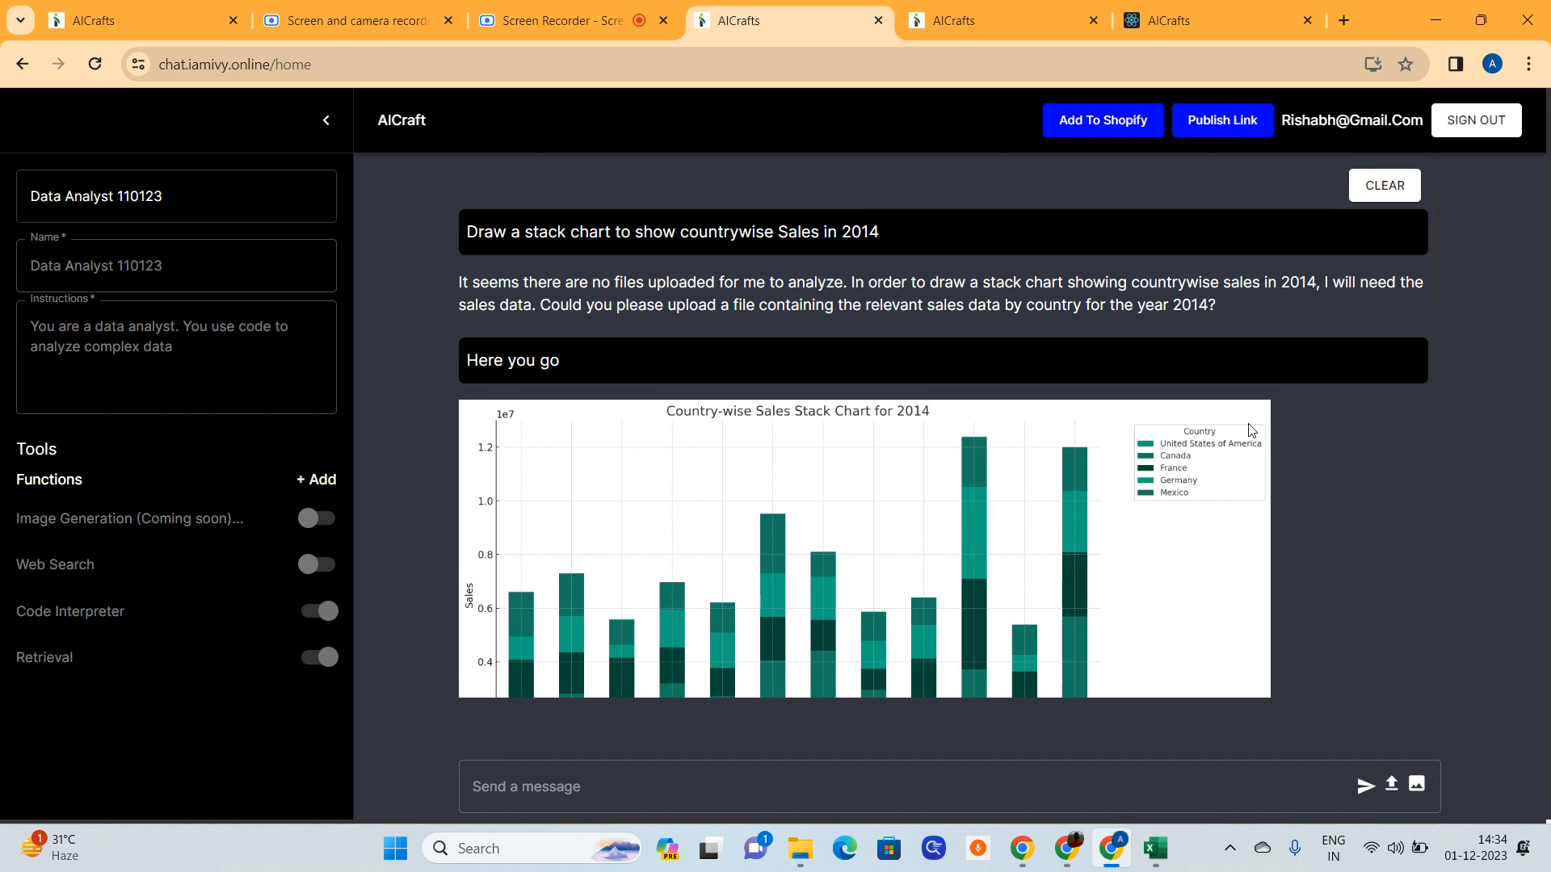